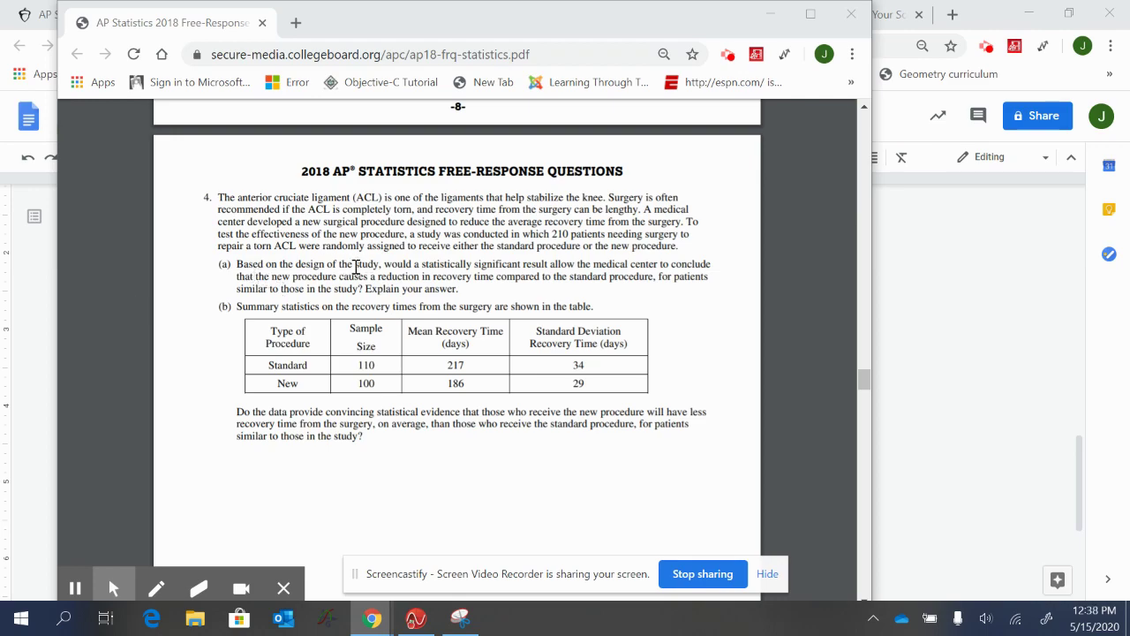
# - Switch to the AP Exam Typed Responses document and begin part (a) with "A well designed experiment requires three main ideas"
pyautogui.moveTo(354, 267); pyautogui.dragTo(384, 268)
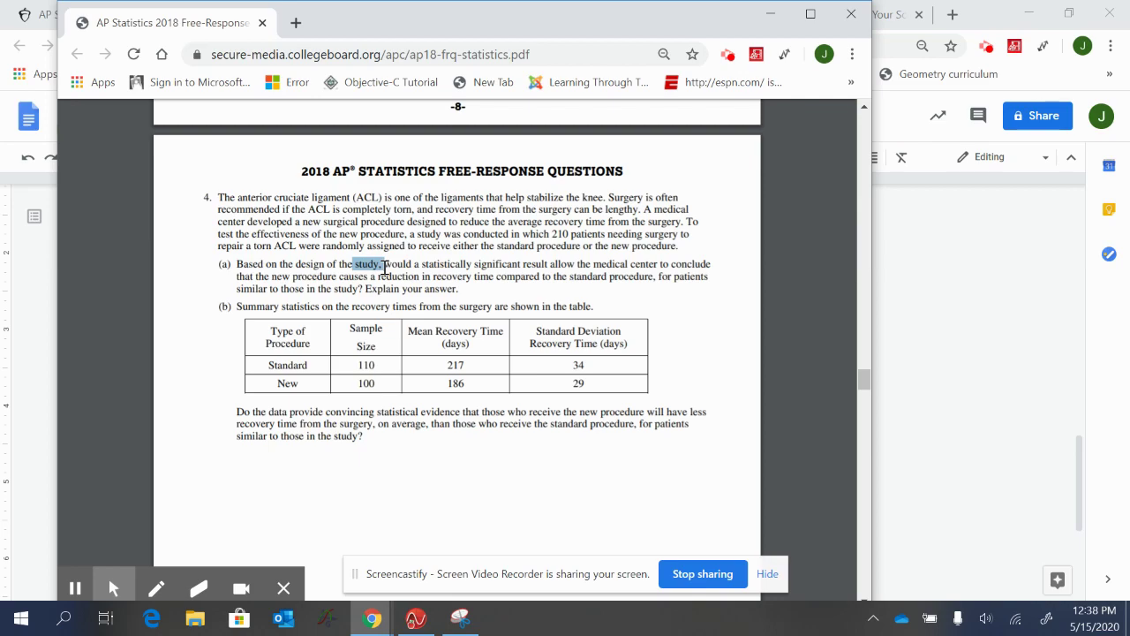
pyautogui.click(238, 278)
pyautogui.click(40, 336)
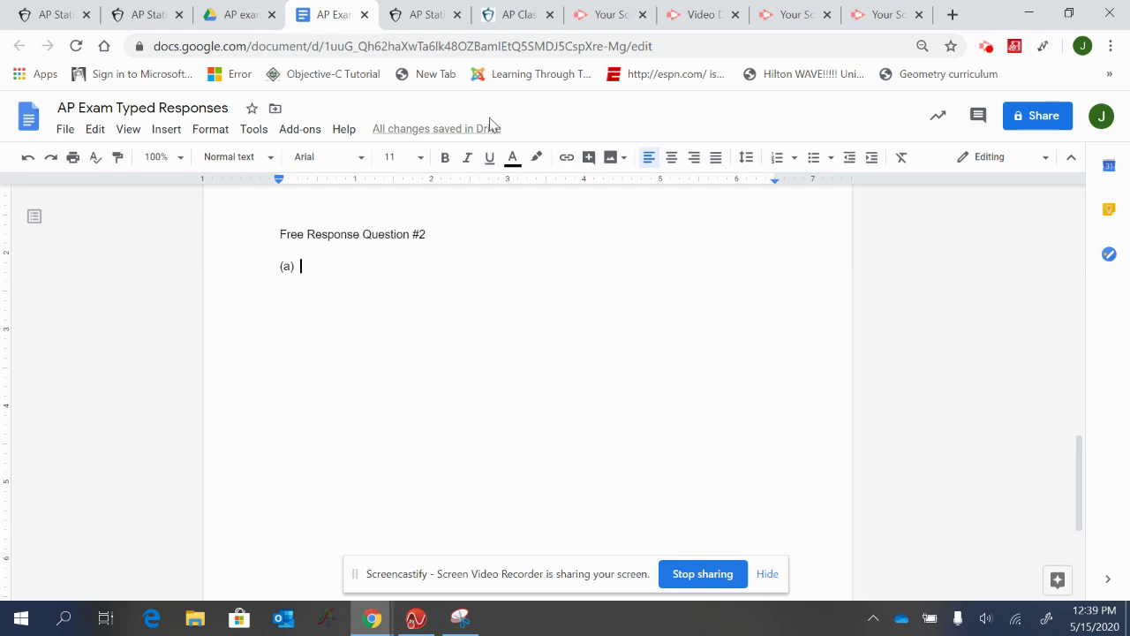
pyautogui.click(348, 257)
pyautogui.write('A well ')
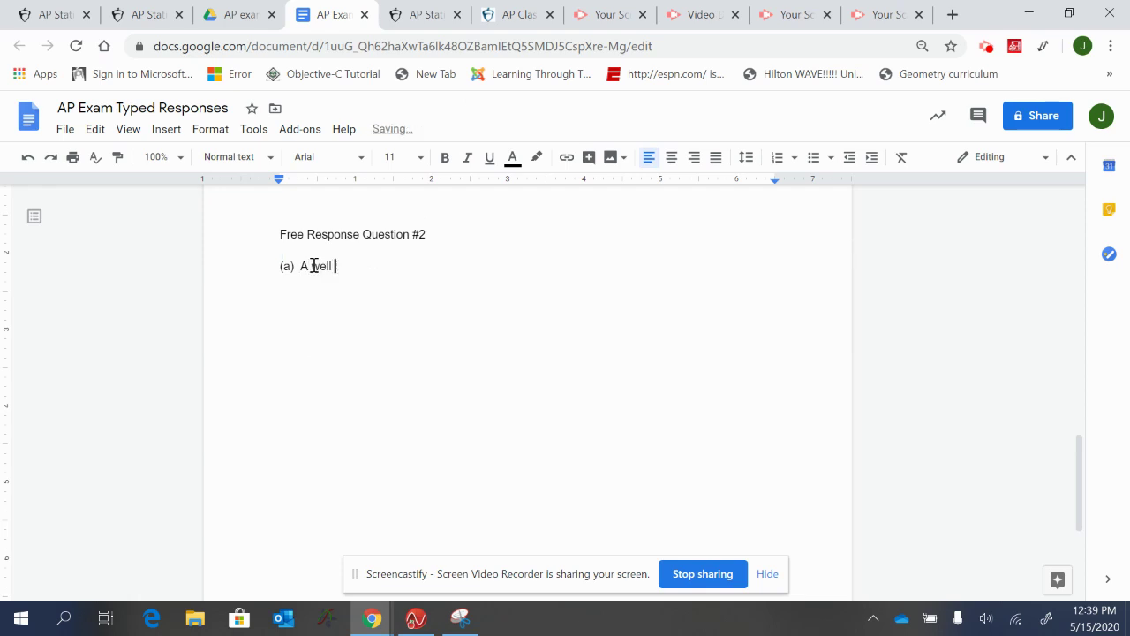
pyautogui.write('designed')
pyautogui.write(' ec')
pyautogui.write('periment ')
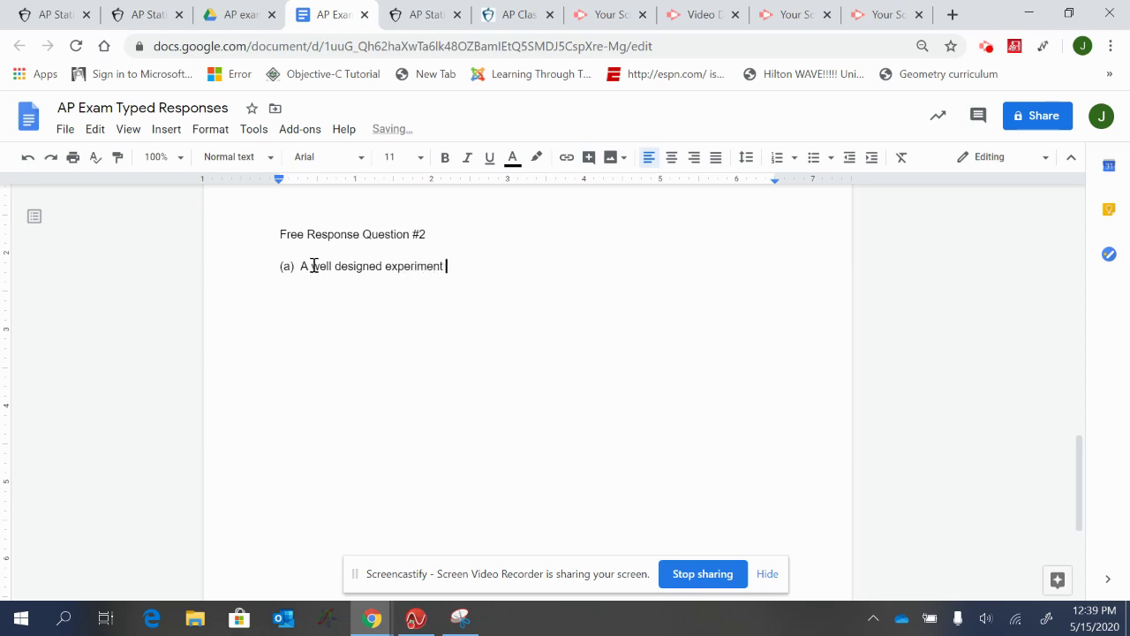
pyautogui.write('requires three main ideas')
pyautogui.press('Return')
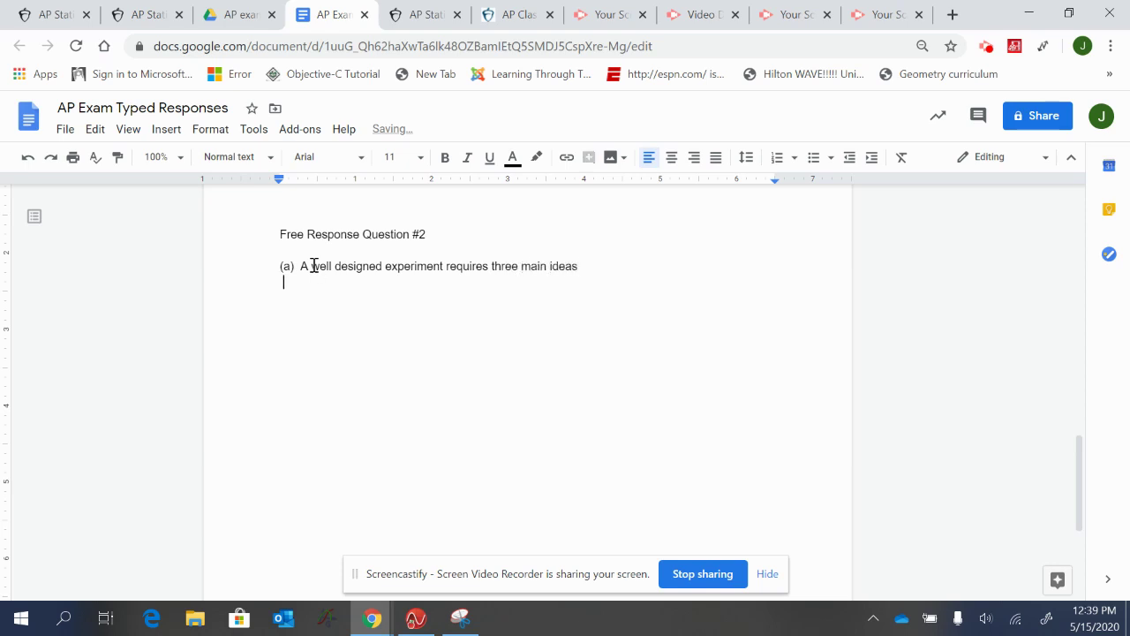
# - Write the first idea: "(1) Controls - conditions set for all so that the effect of confounding variables is minimized"
pyautogui.write('(1) Controls')
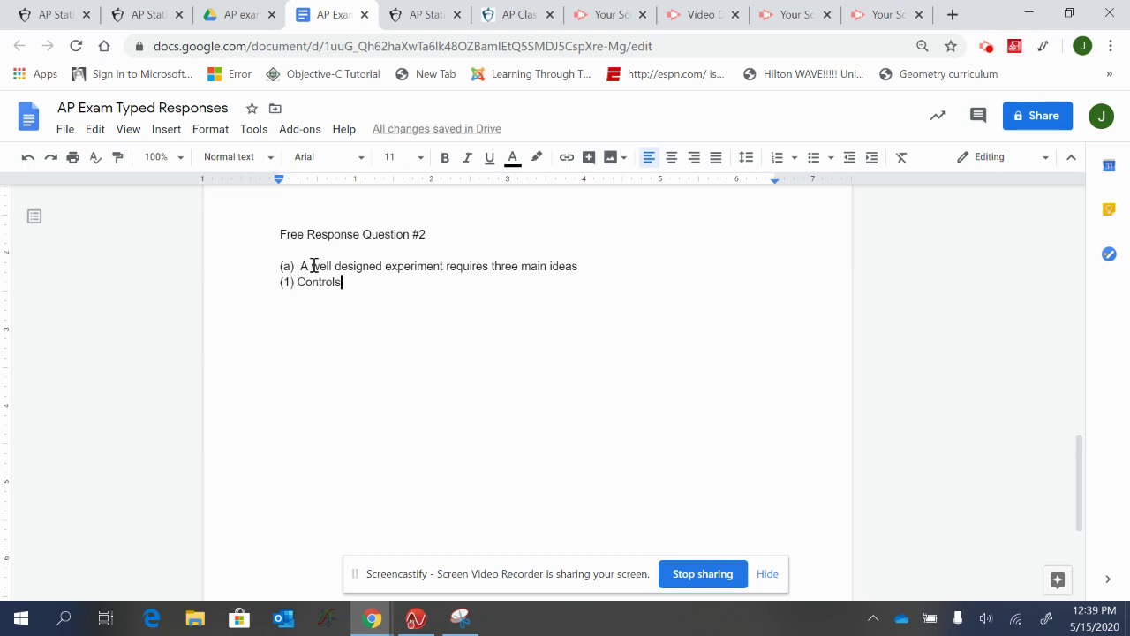
pyautogui.write(' - con')
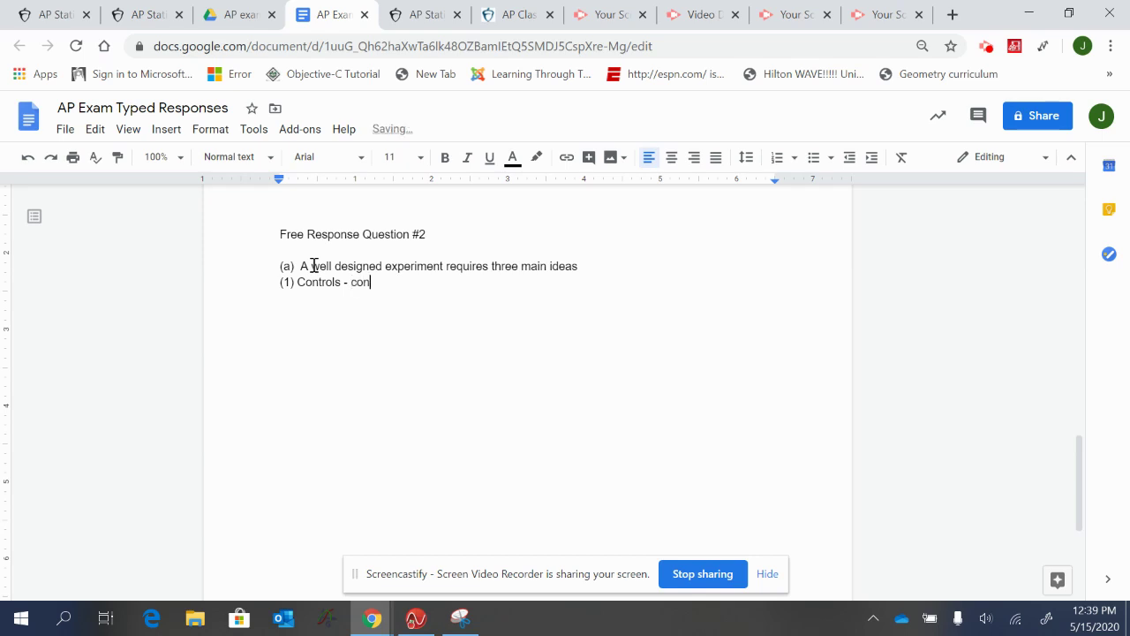
pyautogui.write('ditions set for all s')
pyautogui.write('o that confoun')
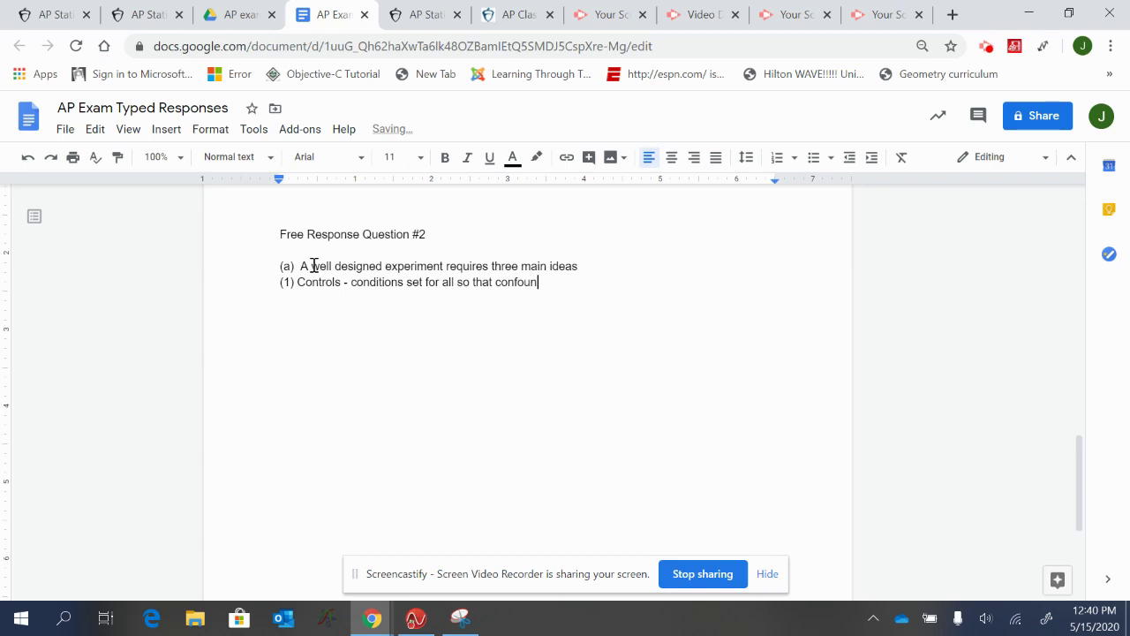
pyautogui.write('ding variab')
pyautogui.click(494, 282)
pyautogui.write('the ')
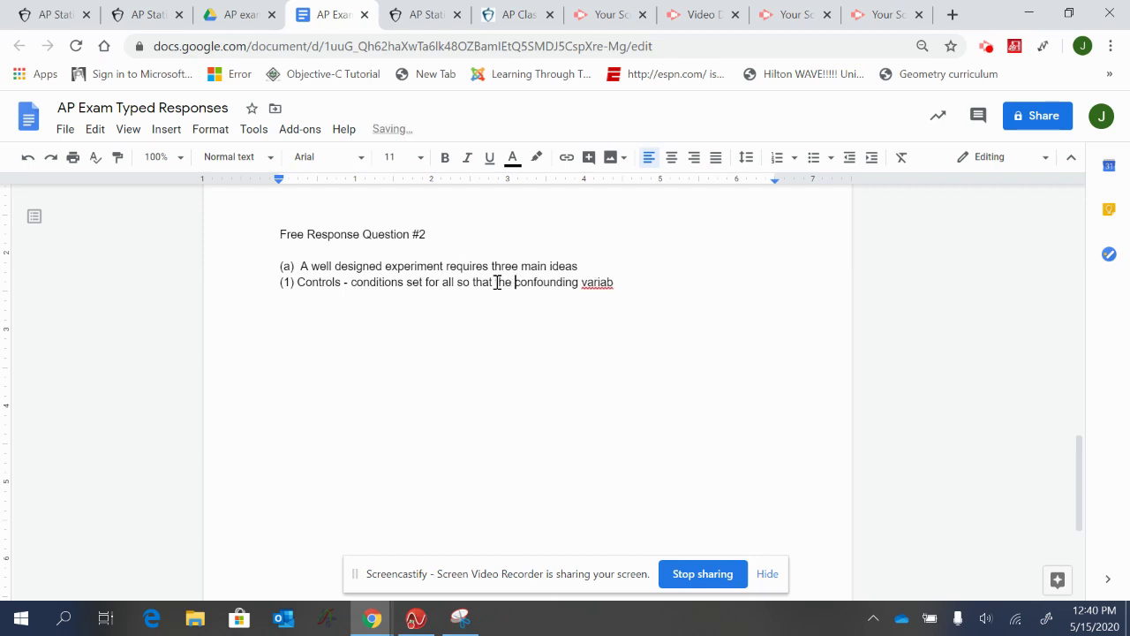
pyautogui.write('effect o')
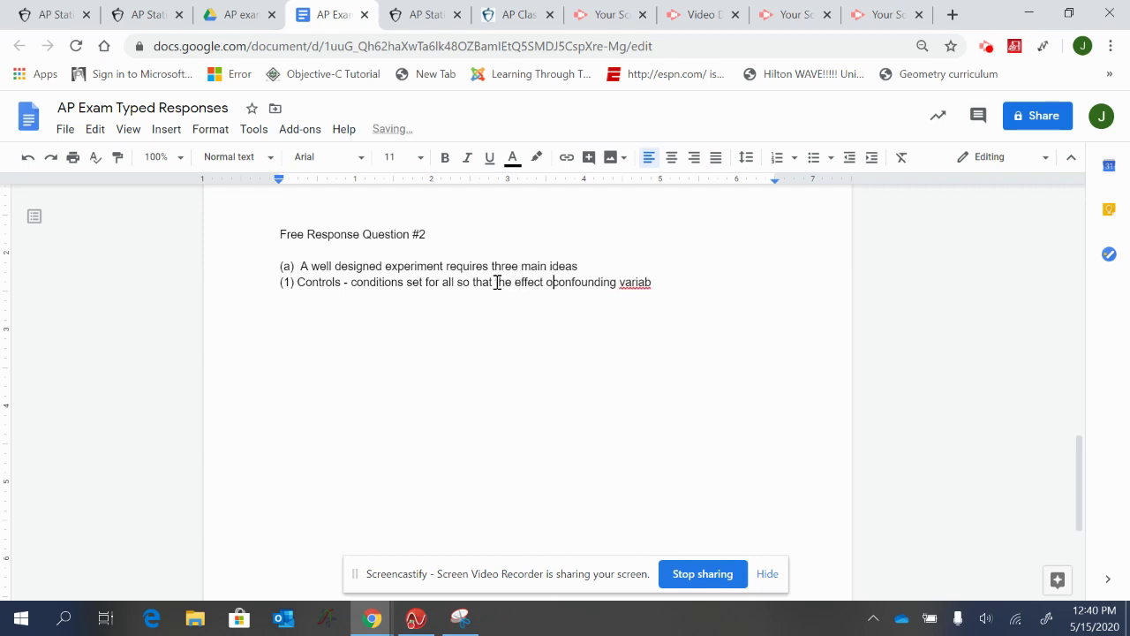
pyautogui.write('f')
pyautogui.doubleClick(668, 281)
pyautogui.write('les is minim')
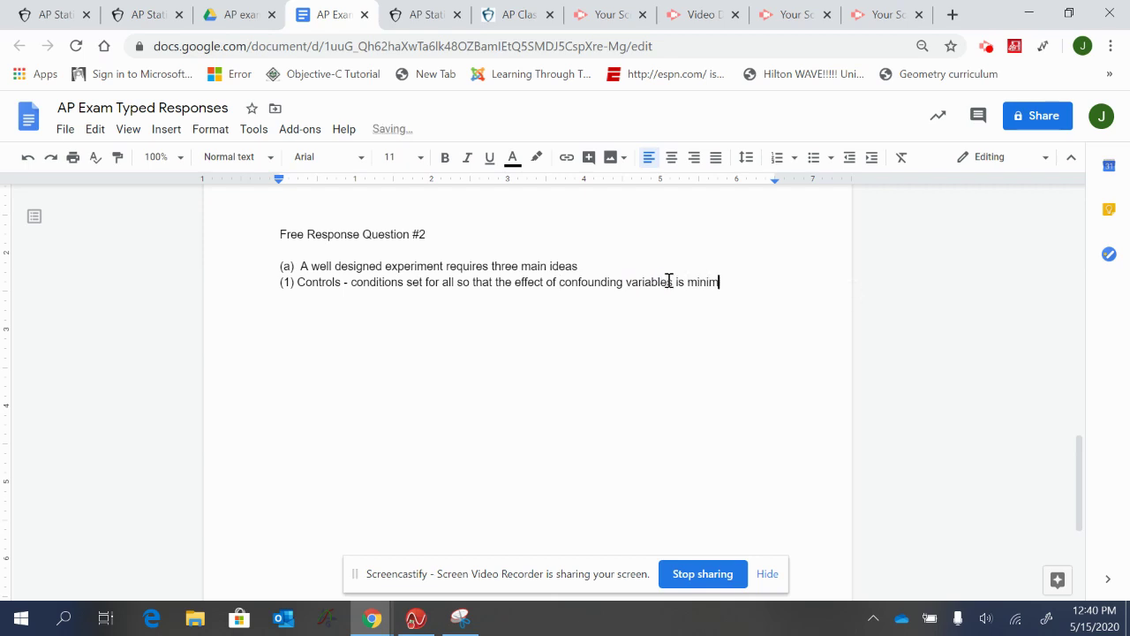
pyautogui.write('ized')
# - On a new line, write "(2) Randomization - met, in the context it did say that the treatment the patients received was"
pyautogui.press('Return')
pyautogui.write('(2)')
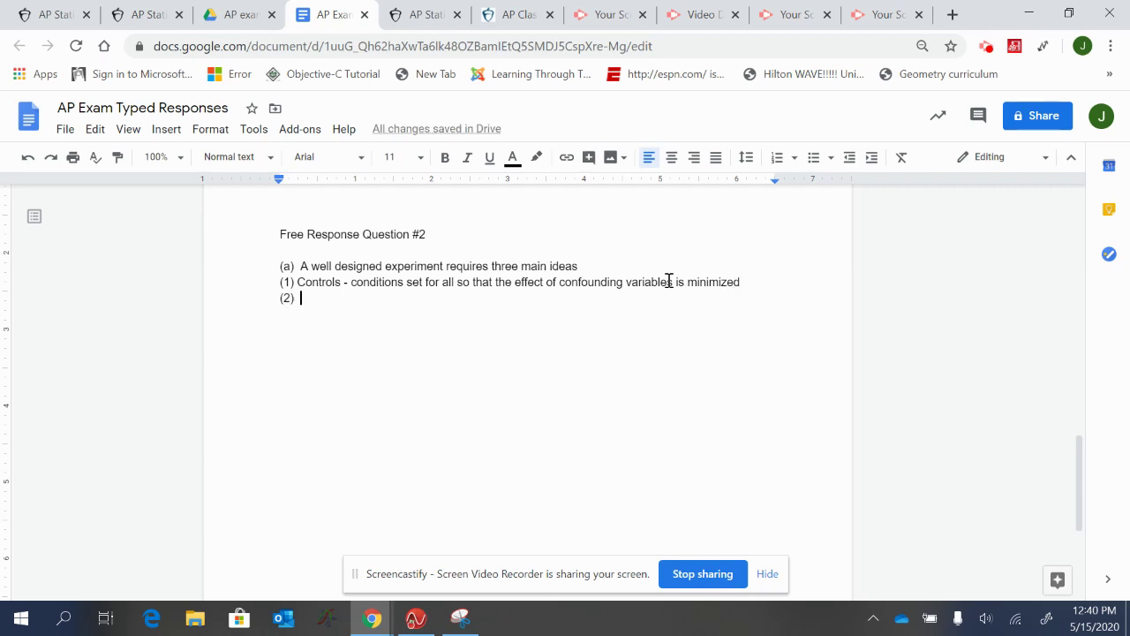
pyautogui.write('  R')
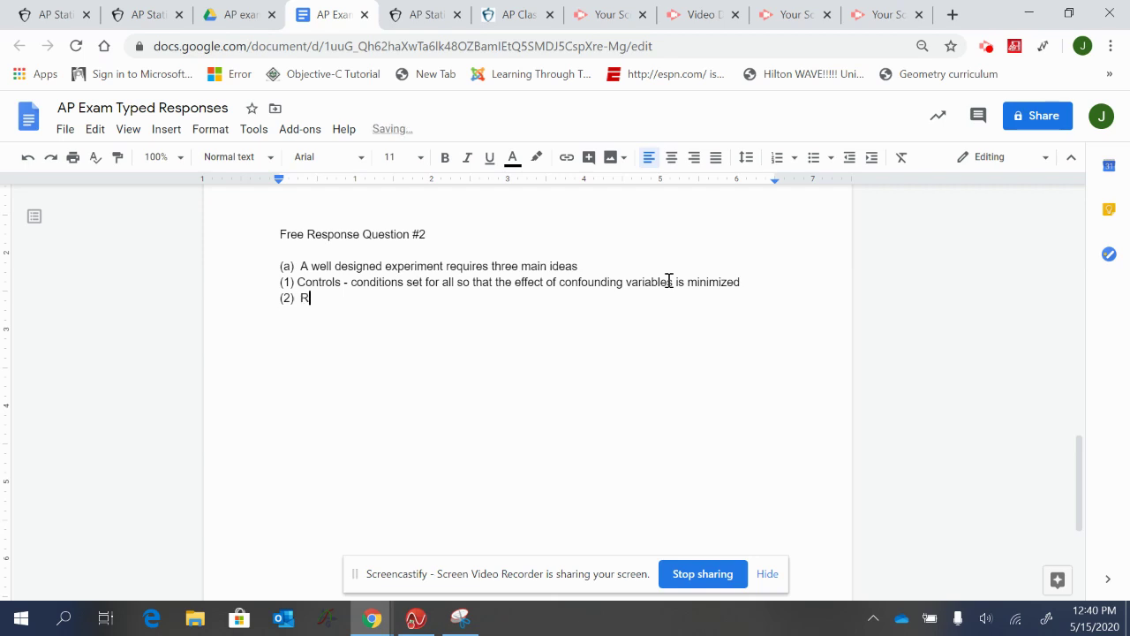
pyautogui.write('andomization - met d')
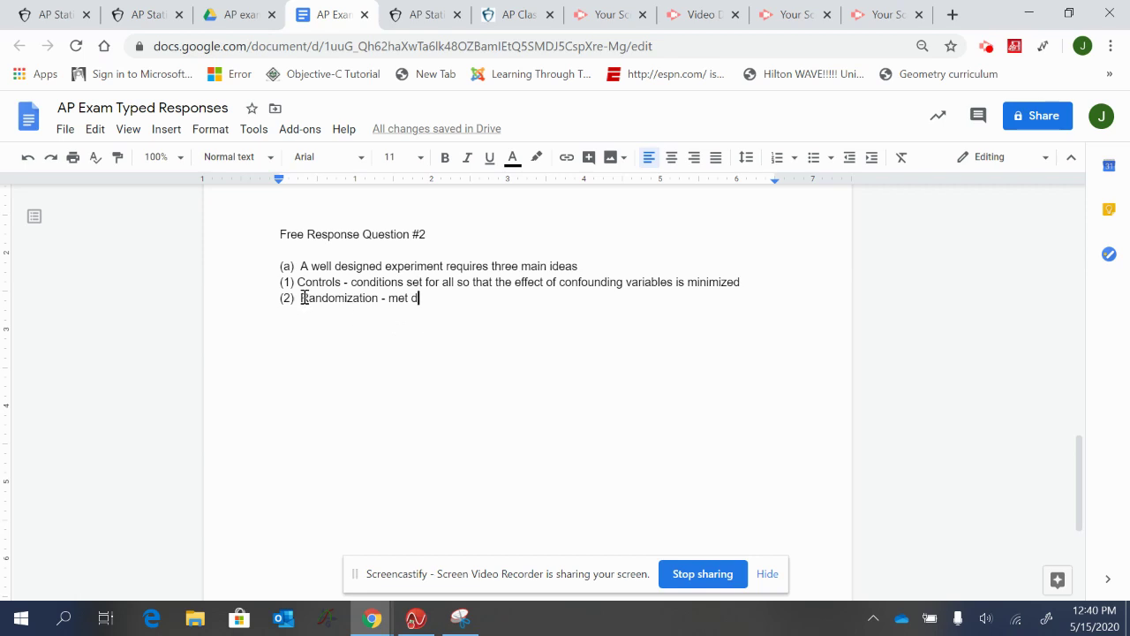
pyautogui.press('BackSpace')
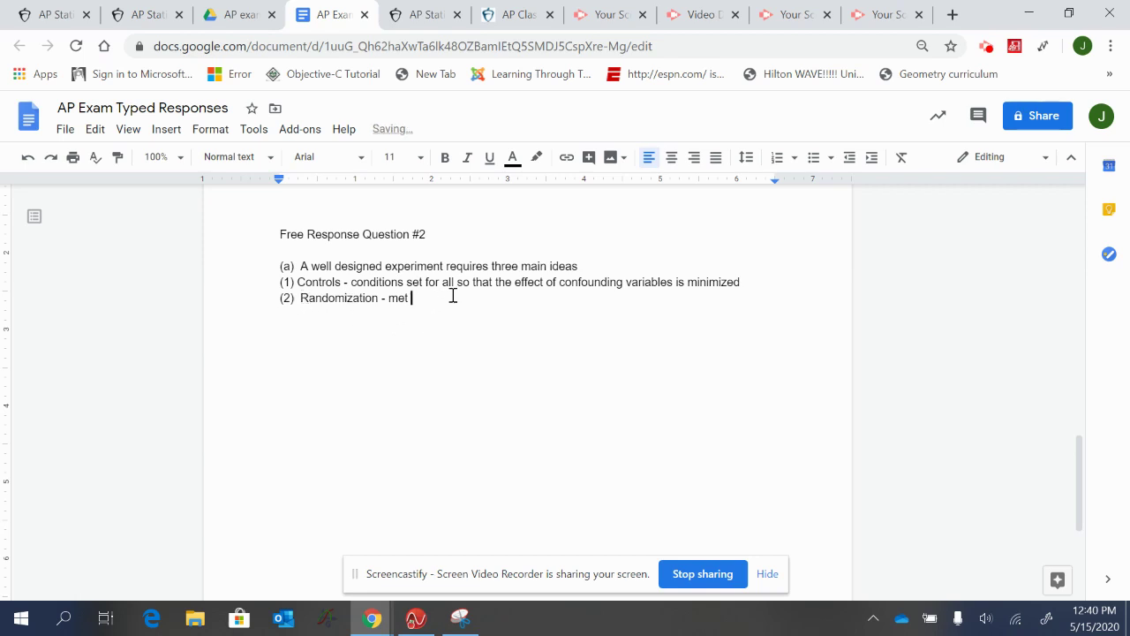
pyautogui.write(', in the context it dis th')
pyautogui.press('BackSpace')
pyautogui.press('BackSpace')
pyautogui.press('BackSpace')
pyautogui.press('BackSpace')
pyautogui.write('d say that the treatment the patients ca')
pyautogui.press('BackSpace')
pyautogui.press('BackSpace')
pyautogui.write('received was')
# - Finish the Randomization sentence with "randomized (new and the standard surgical procedure)"
pyautogui.write(' r')
pyautogui.write('andom')
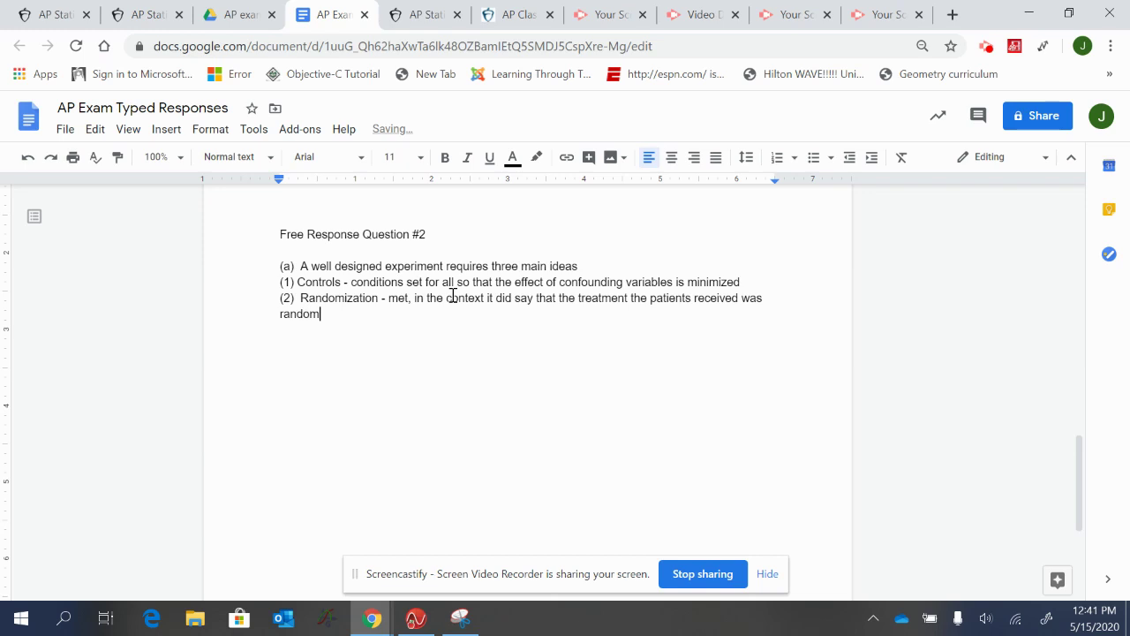
pyautogui.write('ized (new and the stand')
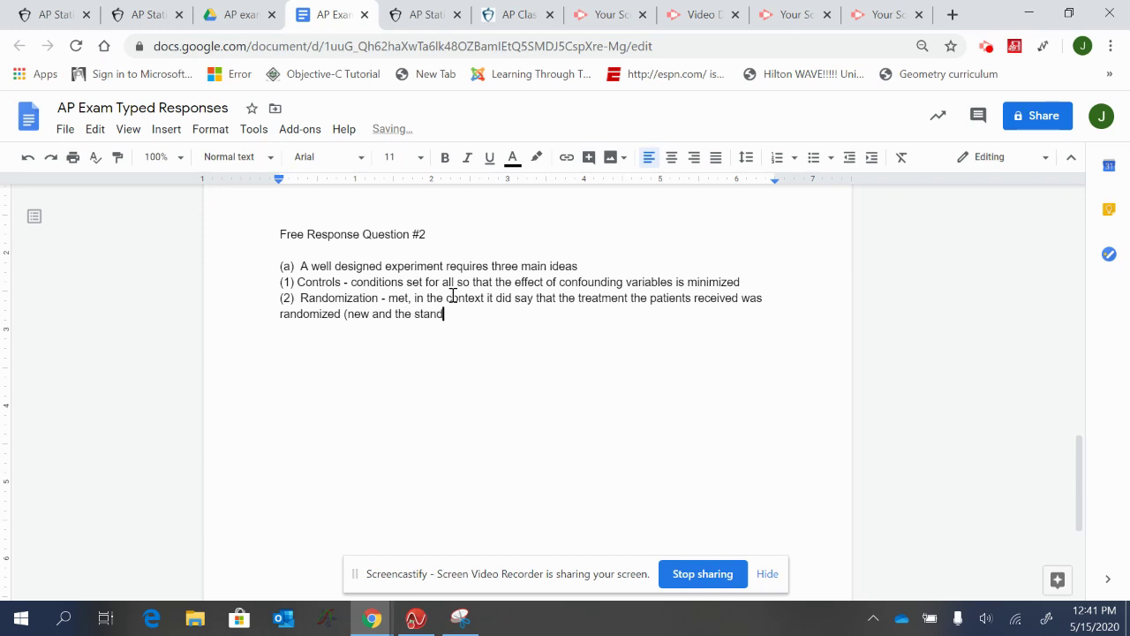
pyautogui.write('ard d')
pyautogui.press('BackSpace')
pyautogui.write('surgical procedure)')
# - Add the third idea on a new line: "(3) Replication - met, both treatments had a sufficient number of subjects (both > 30)"
pyautogui.press('Return')
pyautogui.write('(3)  ')
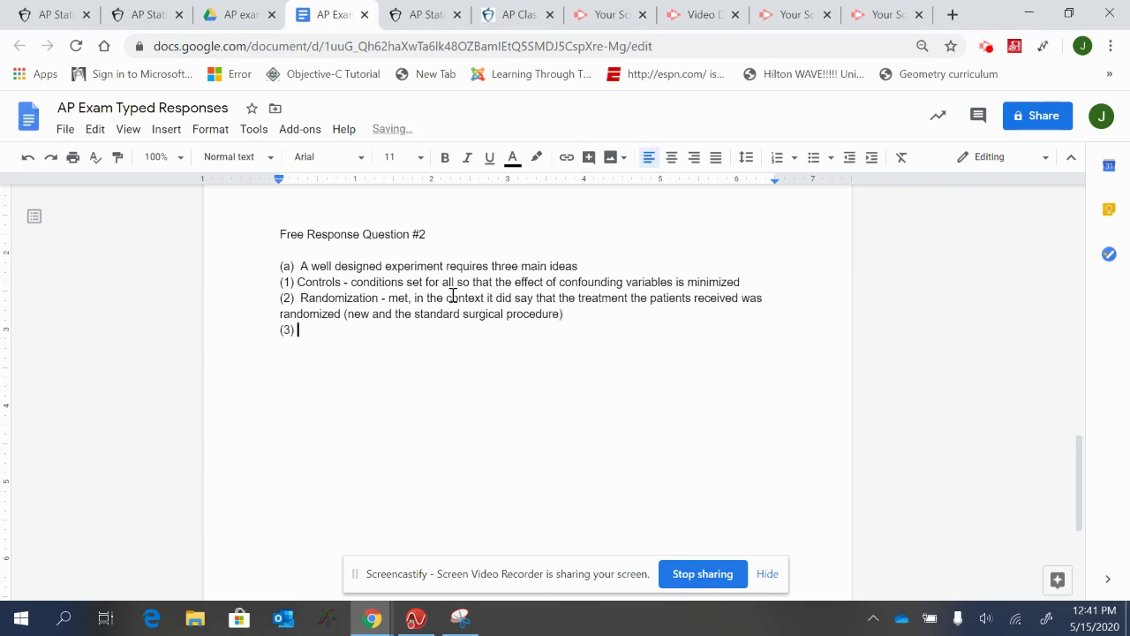
pyautogui.write('Rpplication - met, both sampl')
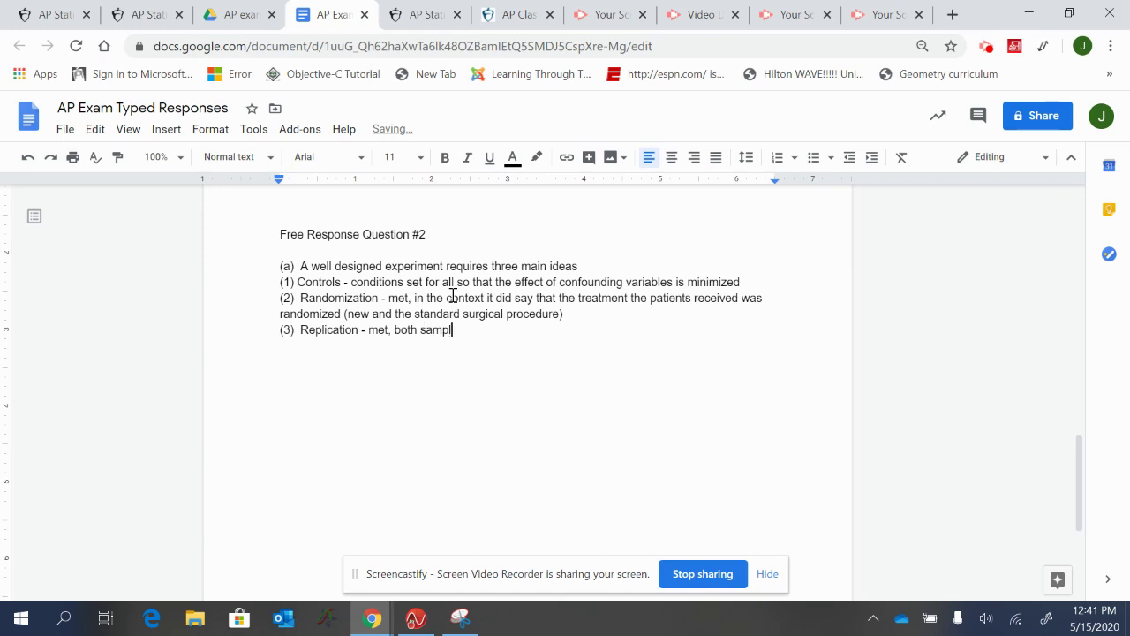
pyautogui.press('BackSpace')
pyautogui.press('BackSpace')
pyautogui.press('BackSpace')
pyautogui.press('BackSpace')
pyautogui.press('BackSpace')
pyautogui.write('treatments had a sufficient number of subjects (both a')
pyautogui.press('BackSpace')
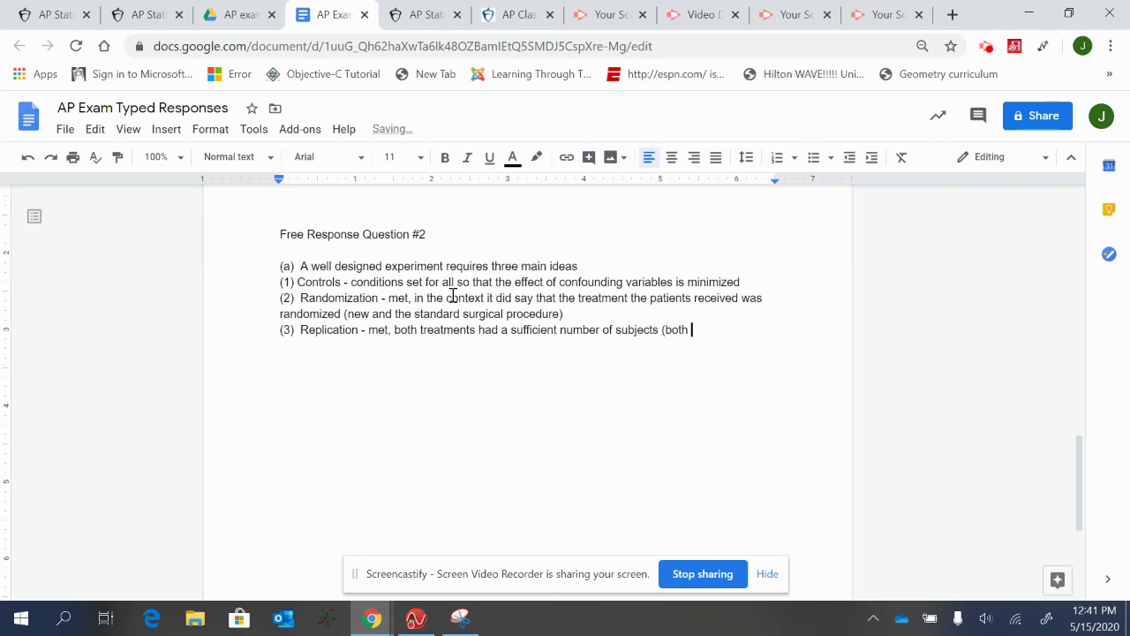
pyautogui.write('> 30)')
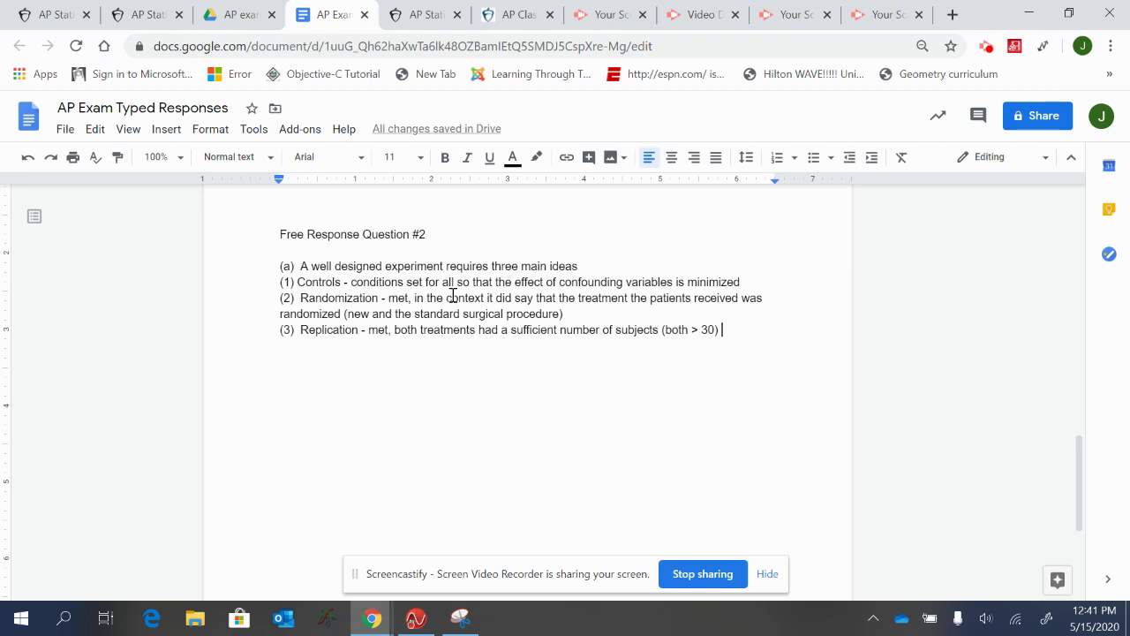
# - Insert a new line below the Controls item and start it with "**"
pyautogui.click(760, 287)
pyautogui.press('Return')
pyautogui.write('*')
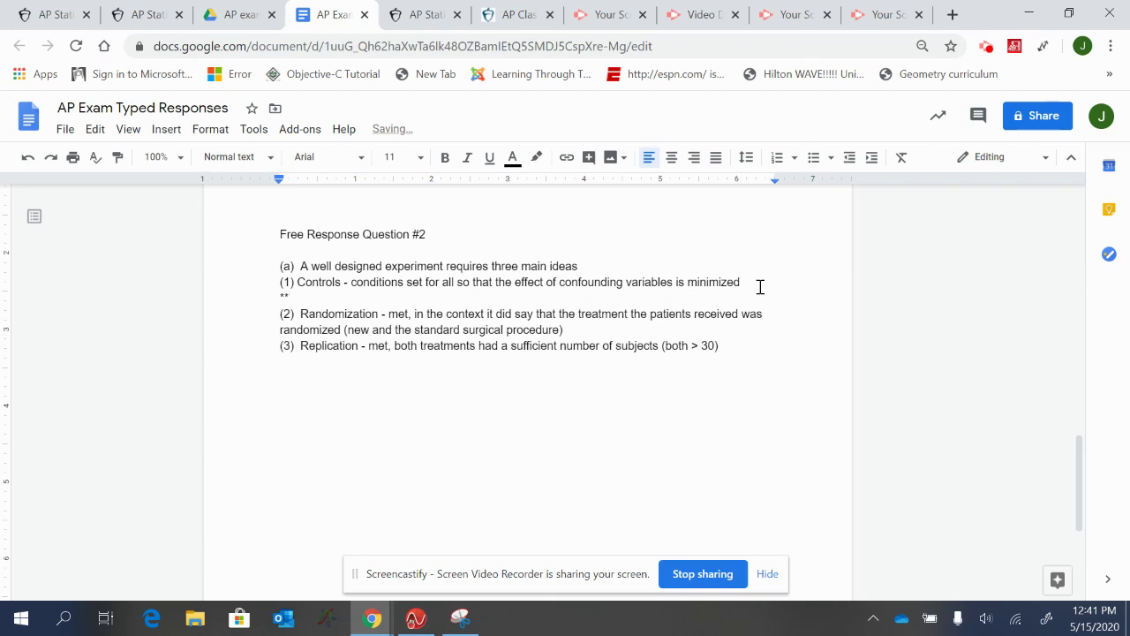
pyautogui.write('*')
pyautogui.write('varaib')
pyautogui.write('l')
pyautogui.press('BackSpace')
pyautogui.press('BackSpace')
pyautogui.press('BackSpace')
pyautogui.press('BackSpace')
pyautogui.write('iabl')
pyautogui.press('BackSpace')
pyautogui.press('BackSpace')
pyautogui.press('BackSpace')
pyautogui.press('BackSpace')
pyautogui.press('BackSpace')
pyautogui.press('BackSpace')
# - Write after the asterisks under Controls: "it was never mentioned how the variables that might impact recovery time"
pyautogui.write('it was never mentioned ')
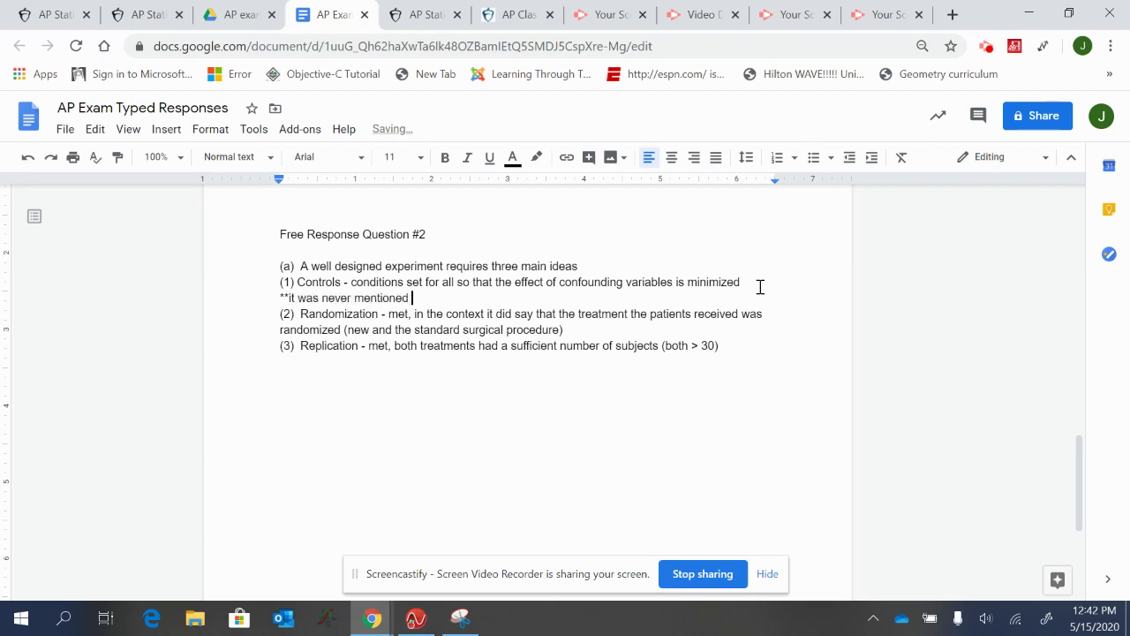
pyautogui.write('how the variables that')
pyautogui.press('BackSpace')
pyautogui.write('at might impact recovery time ')
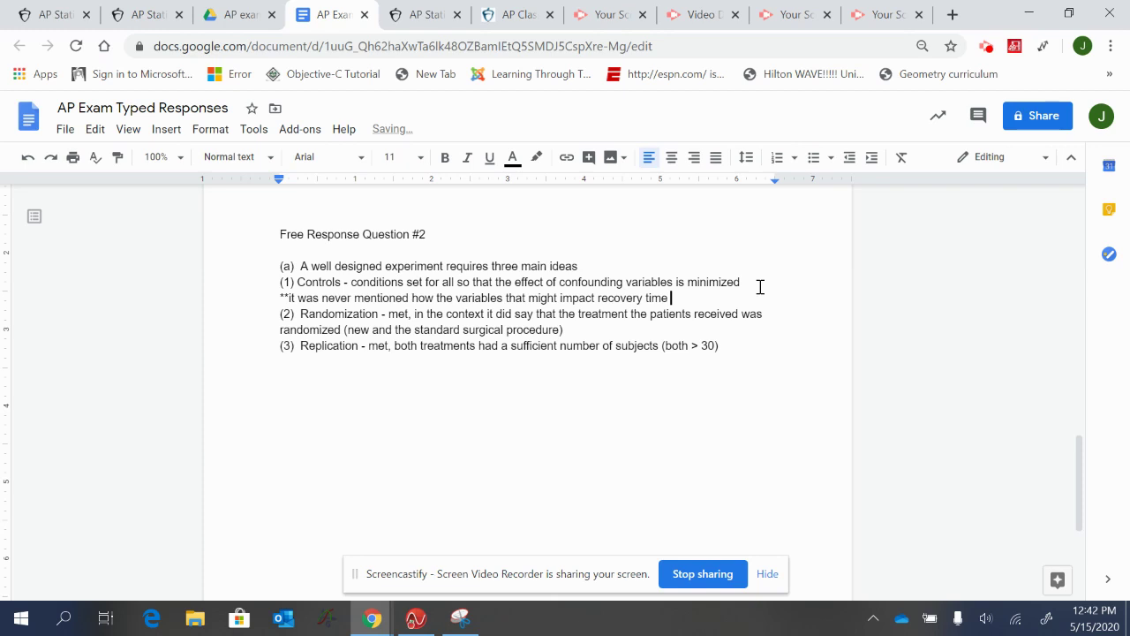
# - Complete the Controls note with "were controlled....rest, physical therapy, not sure....no mention"
pyautogui.write('were controlled....rest')
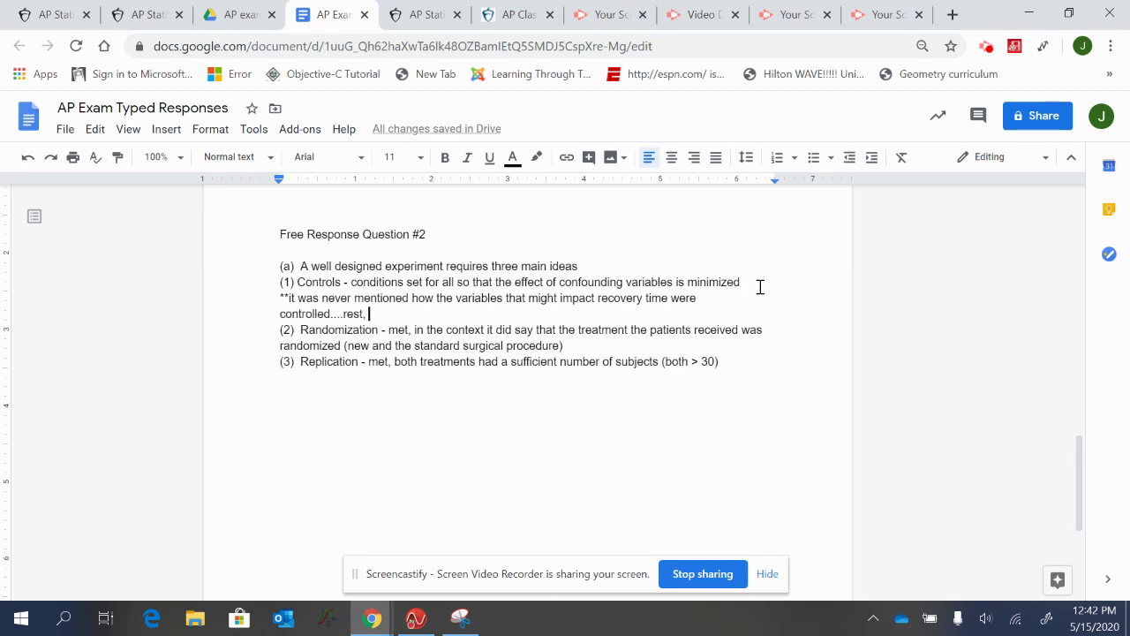
pyautogui.write(', p')
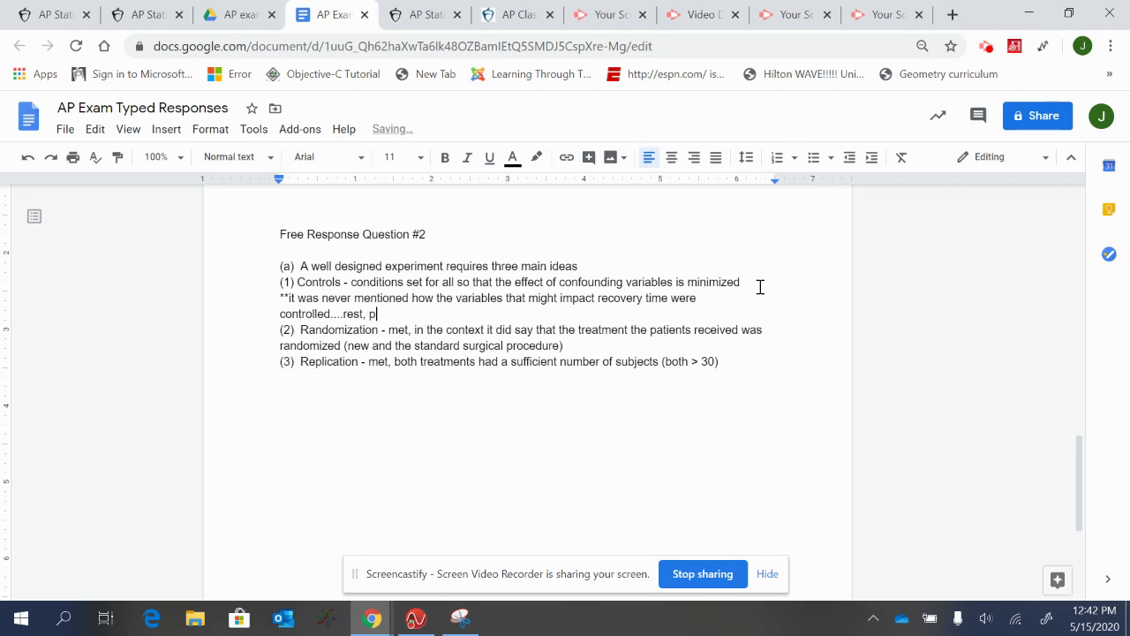
pyautogui.write('hysical therapy, not sure....n')
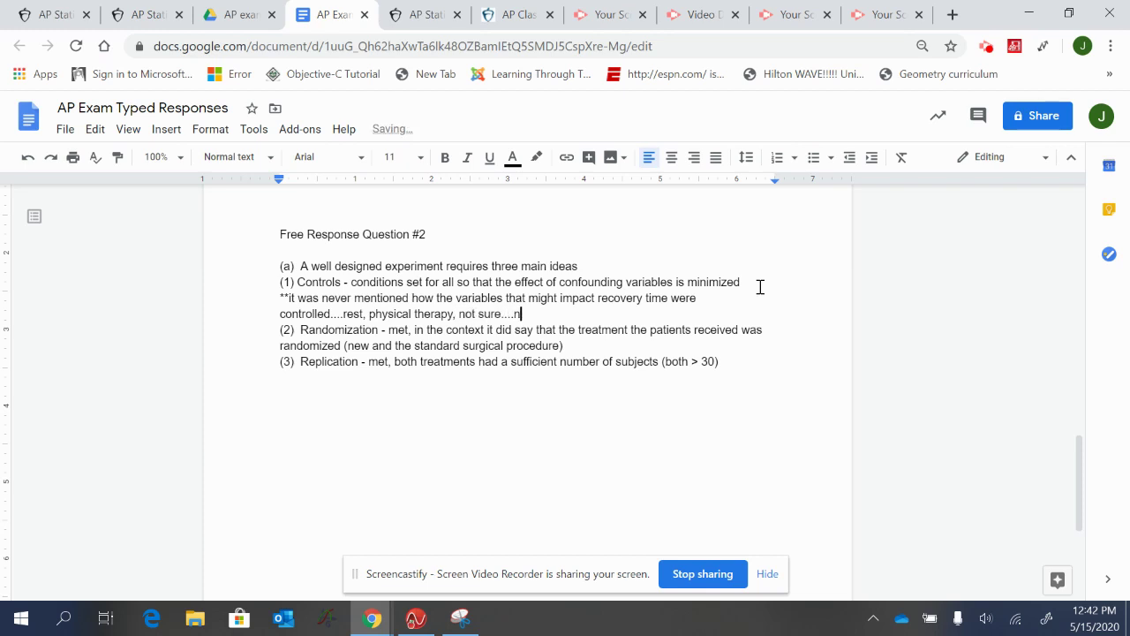
pyautogui.write('o mentio')
pyautogui.press('BackSpace')
pyautogui.press('BackSpace')
pyautogui.press('BackSpace')
pyautogui.press('BackSpace')
pyautogui.write('ntion')
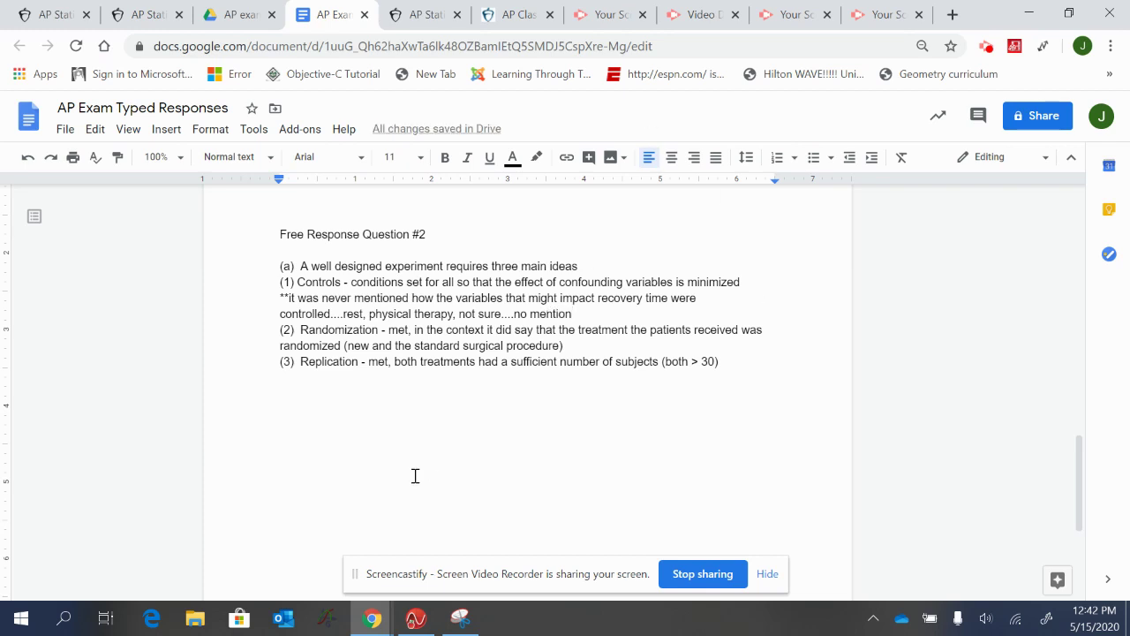
# - Leave a blank line below the Replication item and start the conclusion with "**Since we are not sure if proper"
pyautogui.click(289, 384)
pyautogui.press('Return')
pyautogui.moveTo(278, 280); pyautogui.dragTo(396, 389)
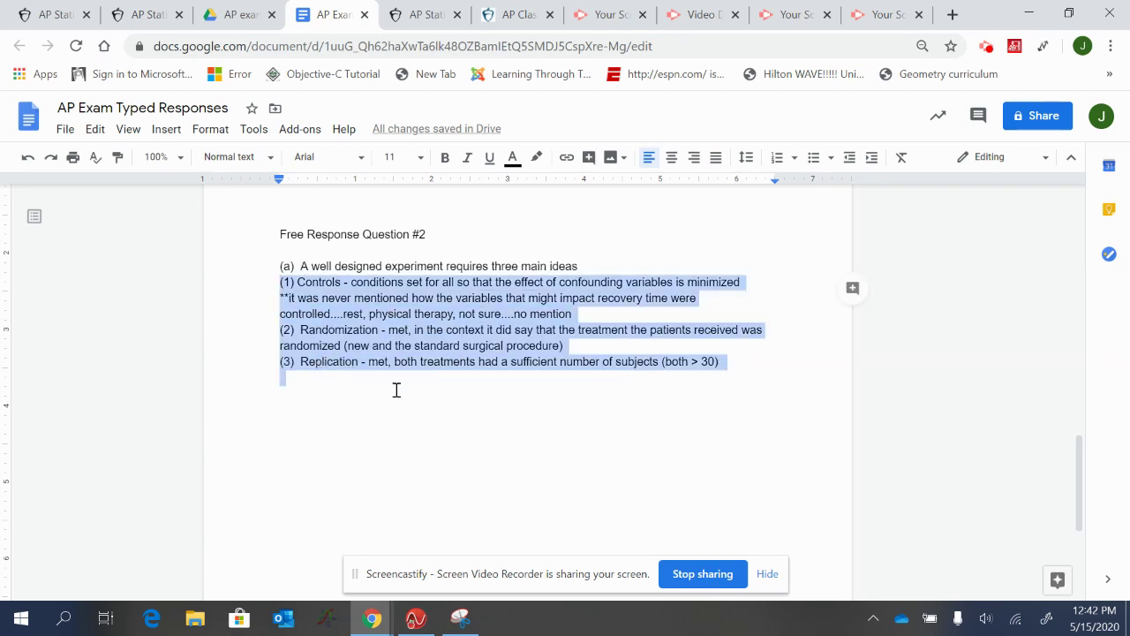
pyautogui.click(355, 266)
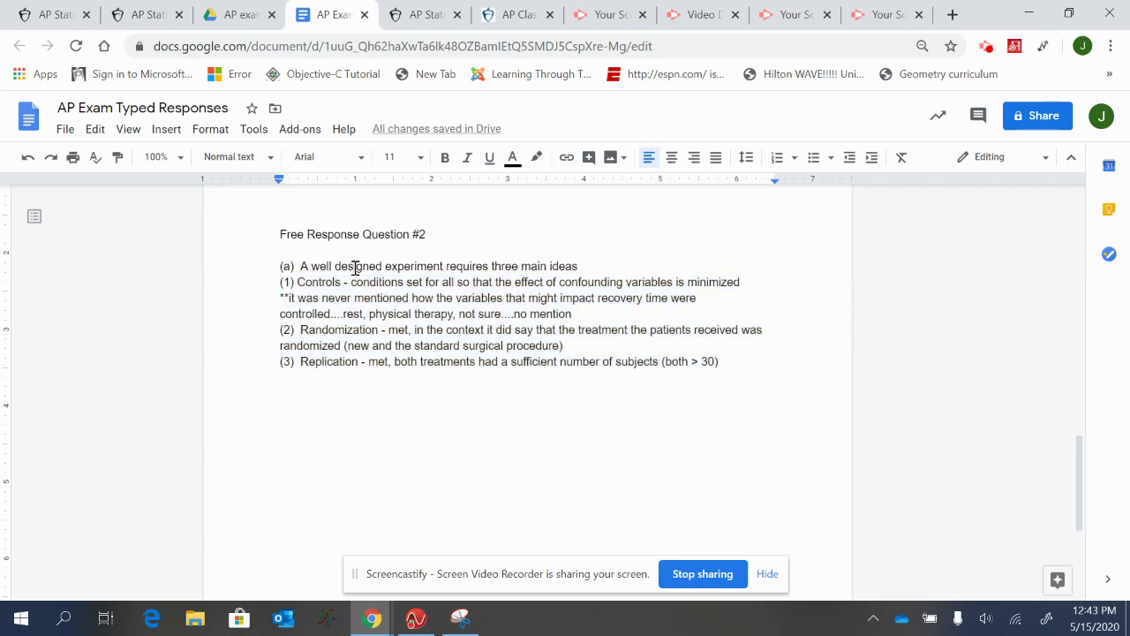
pyautogui.click(297, 379)
pyautogui.write('**Sinc')
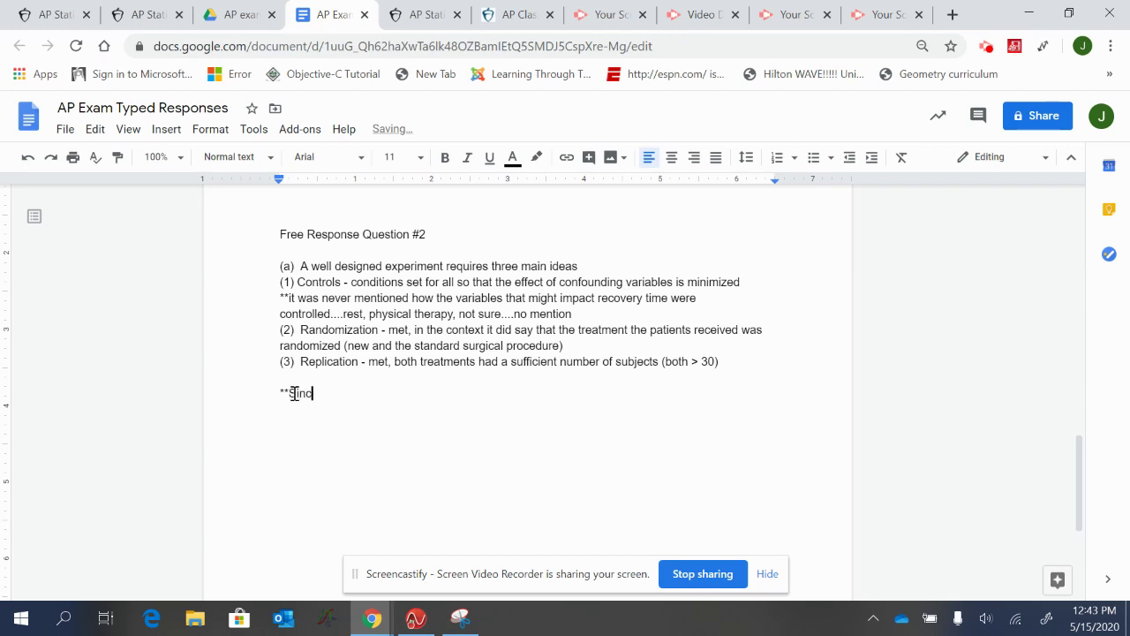
pyautogui.write('e we ar')
pyautogui.press('BackSpace')
pyautogui.write('are not sure if t')
pyautogui.press('BackSpace')
pyautogui.write('proper ')
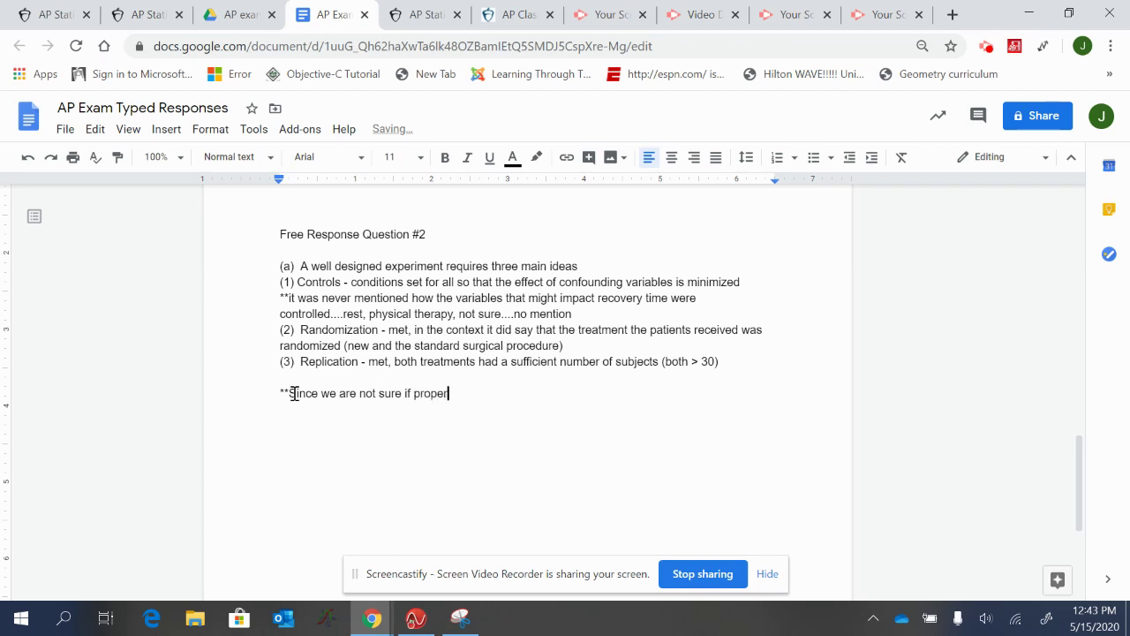
# - Complete the conclusion with "controls were in place, we really can NOT say that the new procedure has any effect on recovery time."
pyautogui.write('controls were in place, we real')
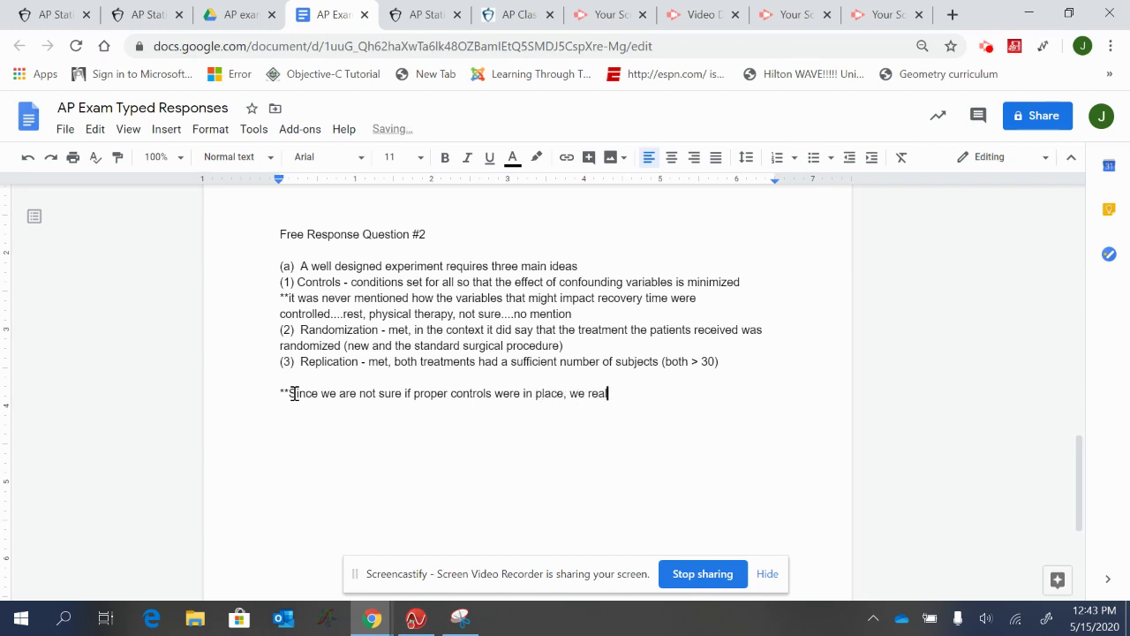
pyautogui.write('ly can NOT say ')
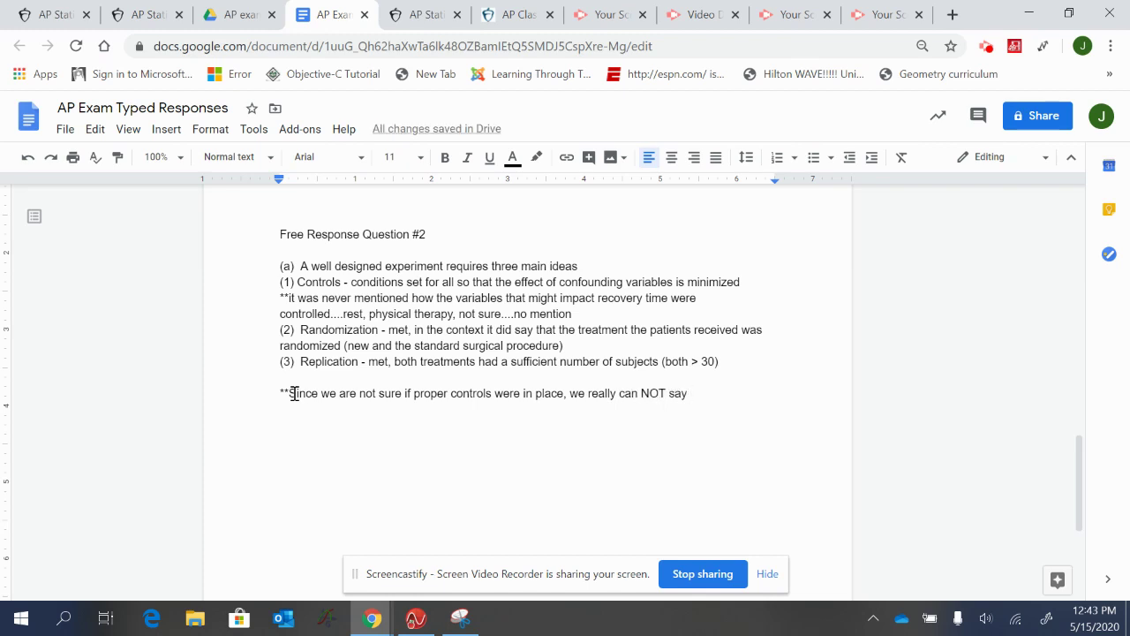
pyautogui.write('the')
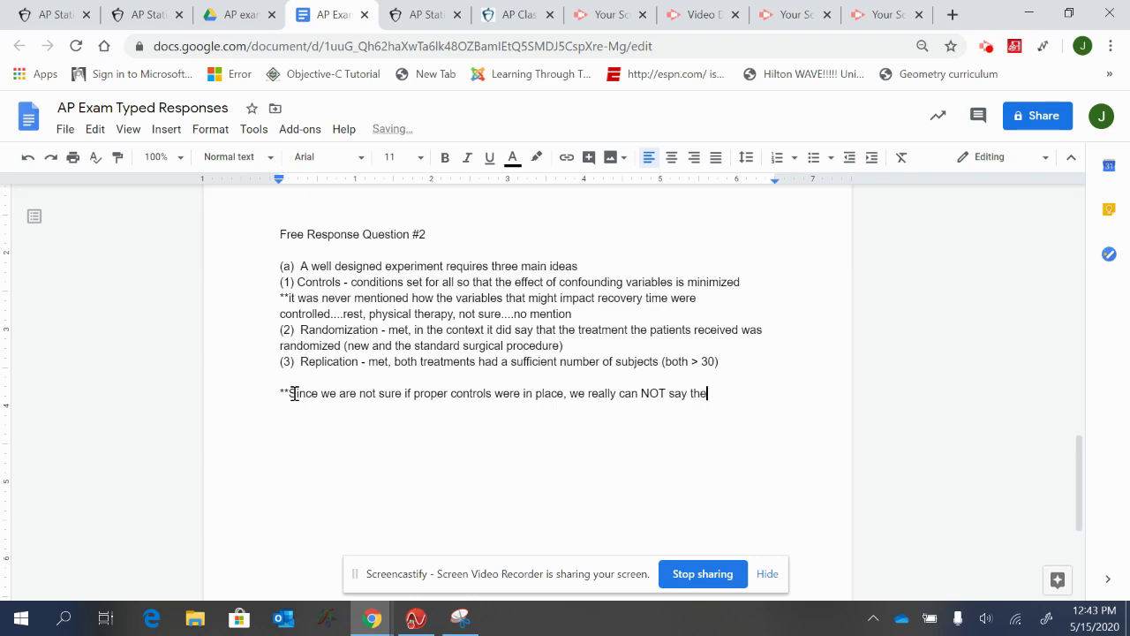
pyautogui.press('BackSpace')
pyautogui.write('at the new procedure has a')
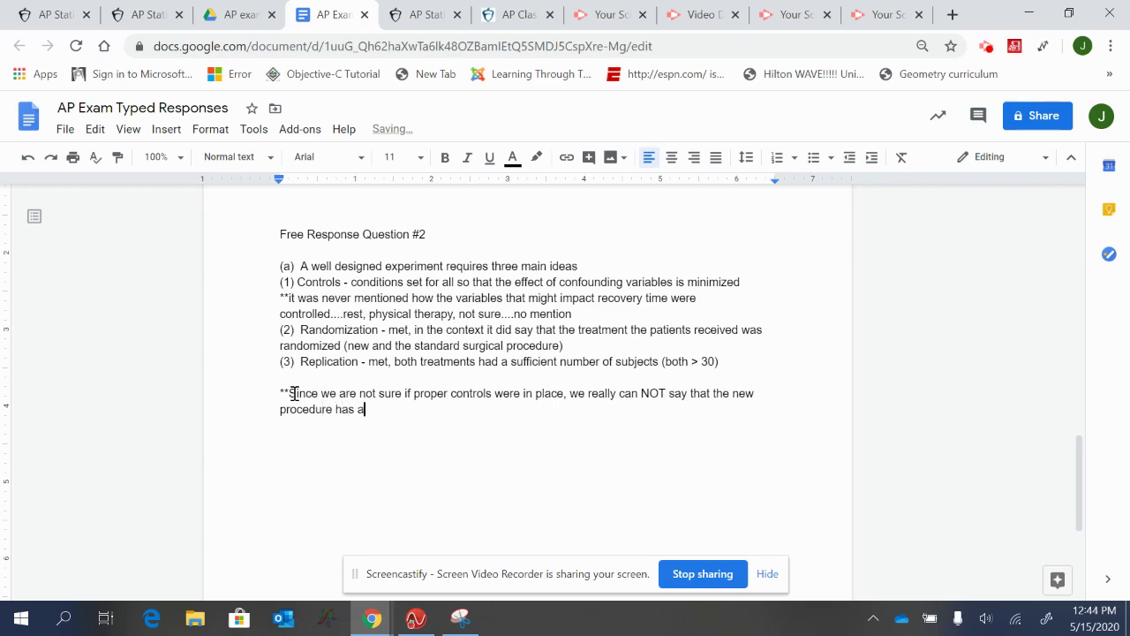
pyautogui.write('ny effect on recovery time')
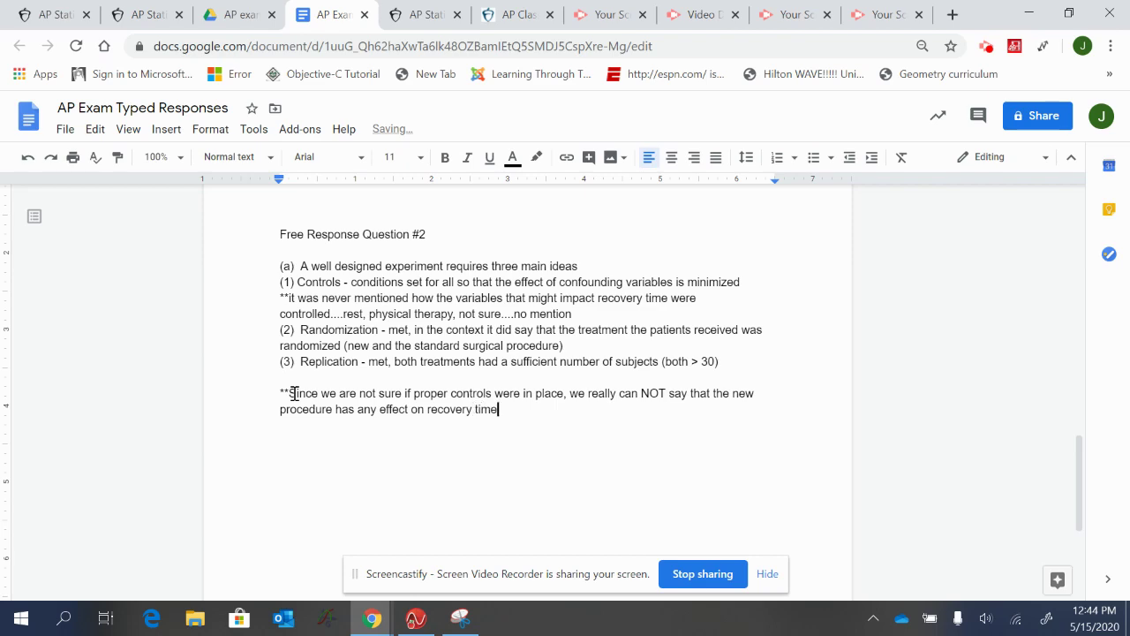
pyautogui.write('.')
# - Add the label "(b)" below the conclusion, leaving a gap, and consult part (b) in the 2018 free-response questions PDF
pyautogui.press('Return')
pyautogui.press('Return')
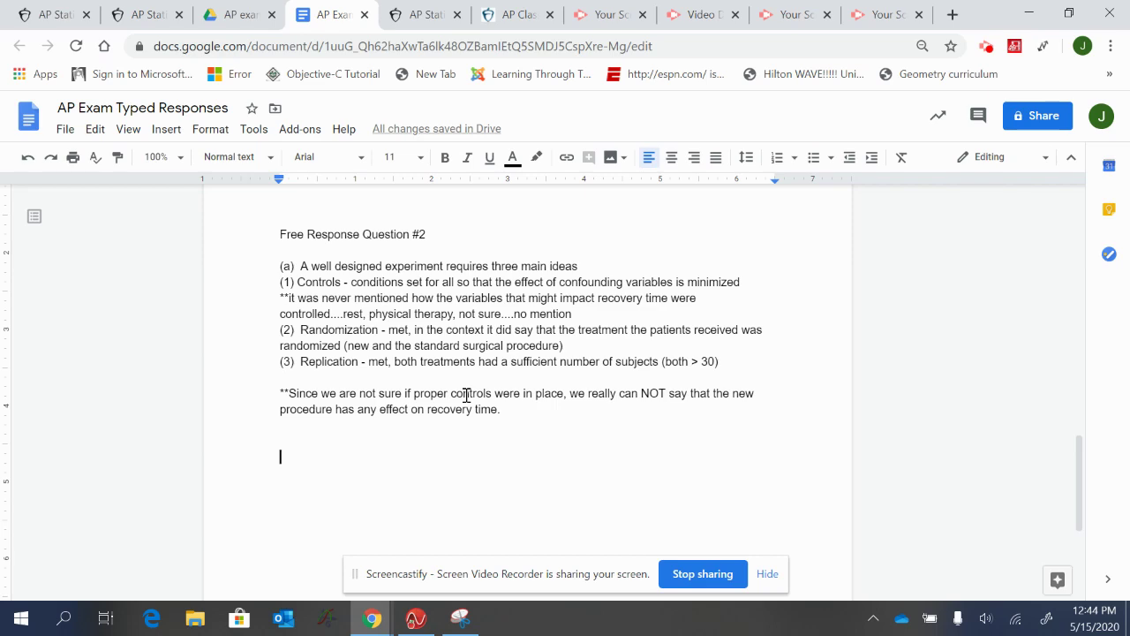
pyautogui.write('(b)')
pyautogui.click(361, 626)
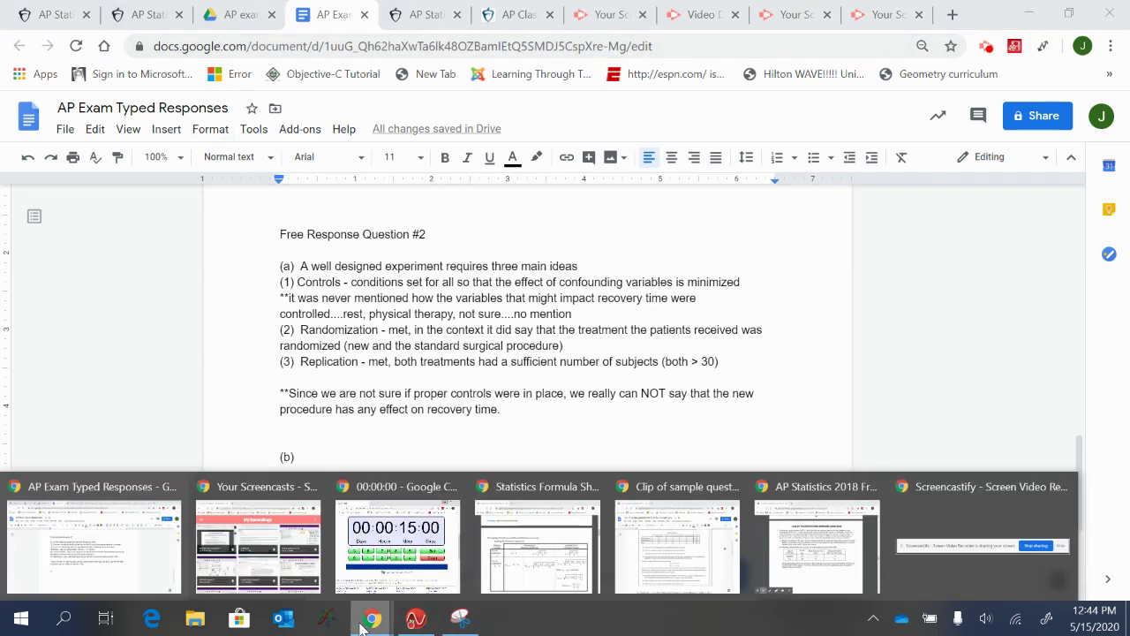
pyautogui.click(830, 557)
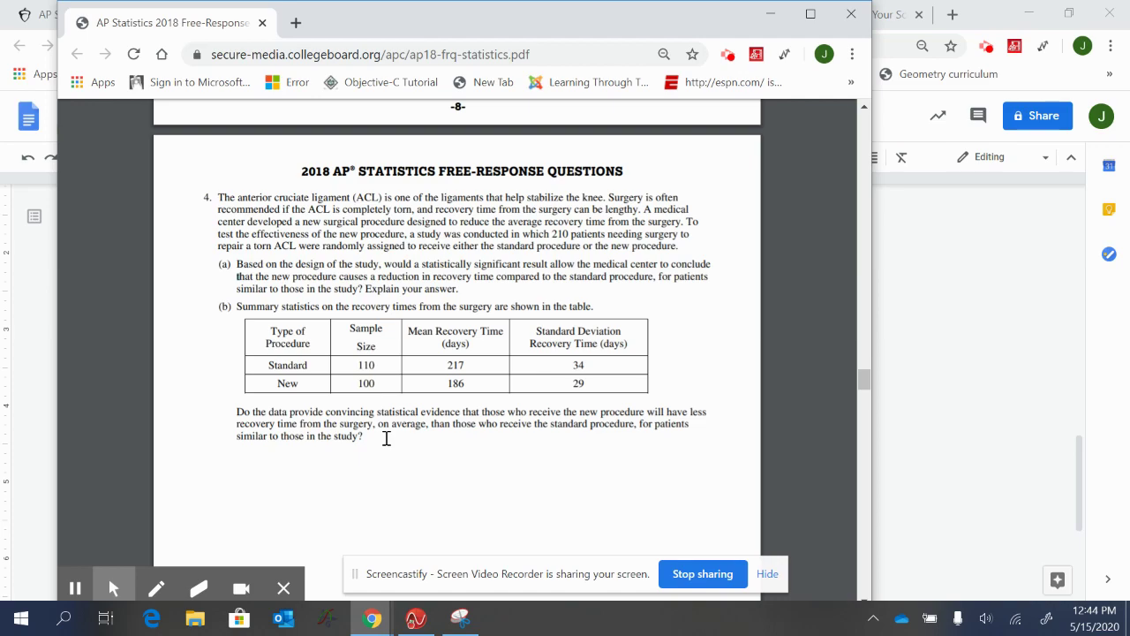
pyautogui.click(41, 447)
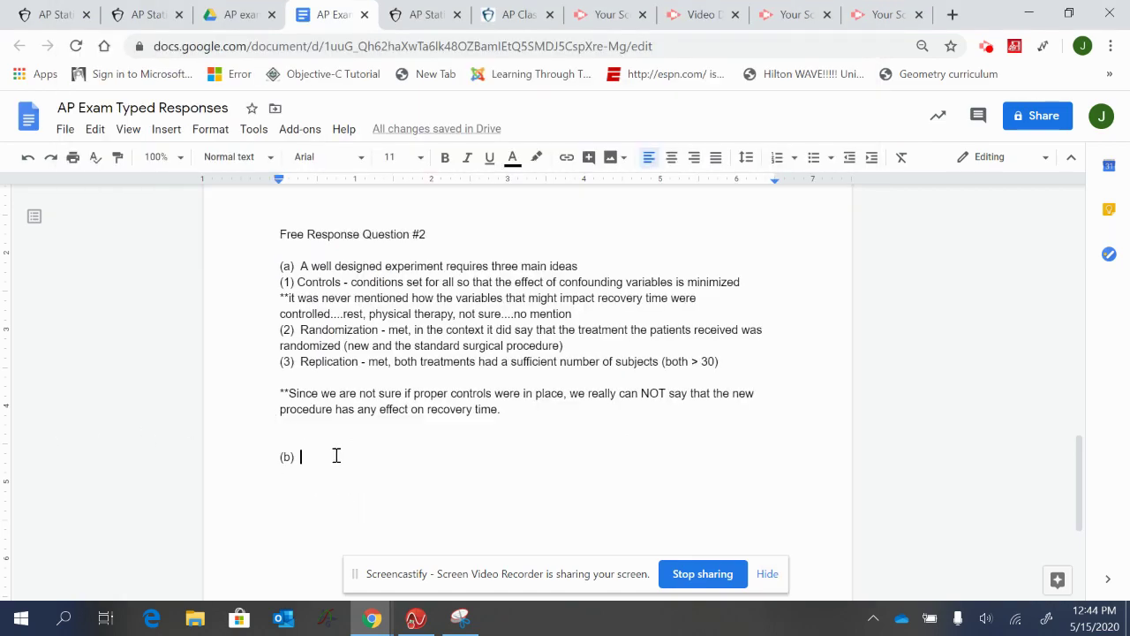
# - Write after the (b) label: "Hypothesis test....2 sample difference population means"
pyautogui.write('Hypothe')
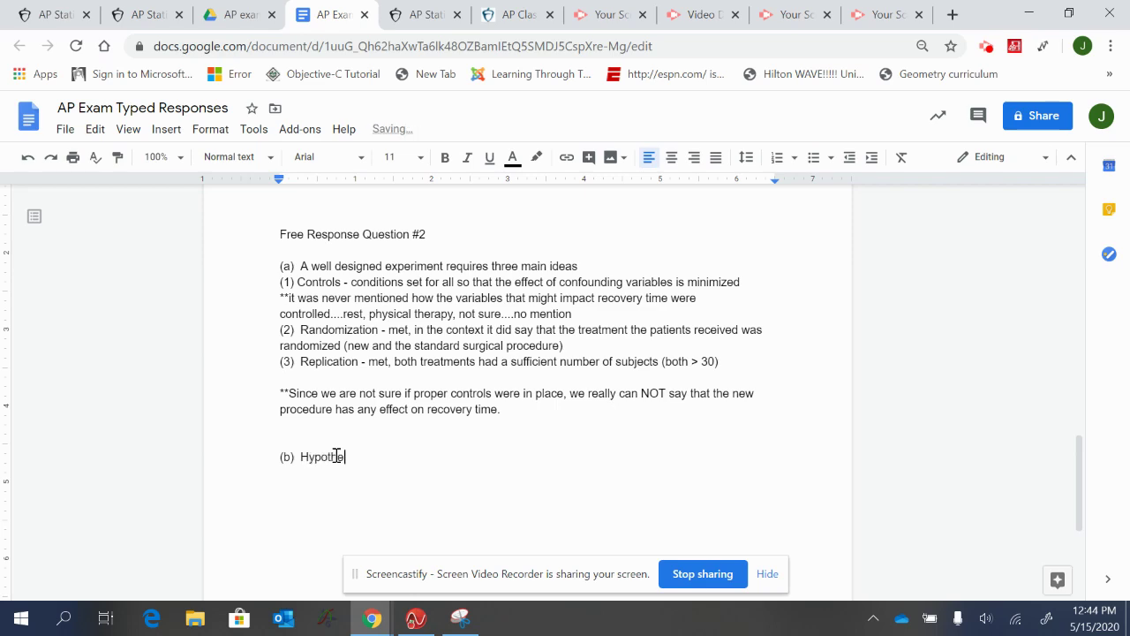
pyautogui.write('sis test....2 sample t')
pyautogui.press('BackSpace')
pyautogui.write('difference')
pyautogui.write('n')
pyautogui.press('BackSpace')
pyautogui.press('BackSpace')
pyautogui.press('BackSpace')
pyautogui.write('e population ')
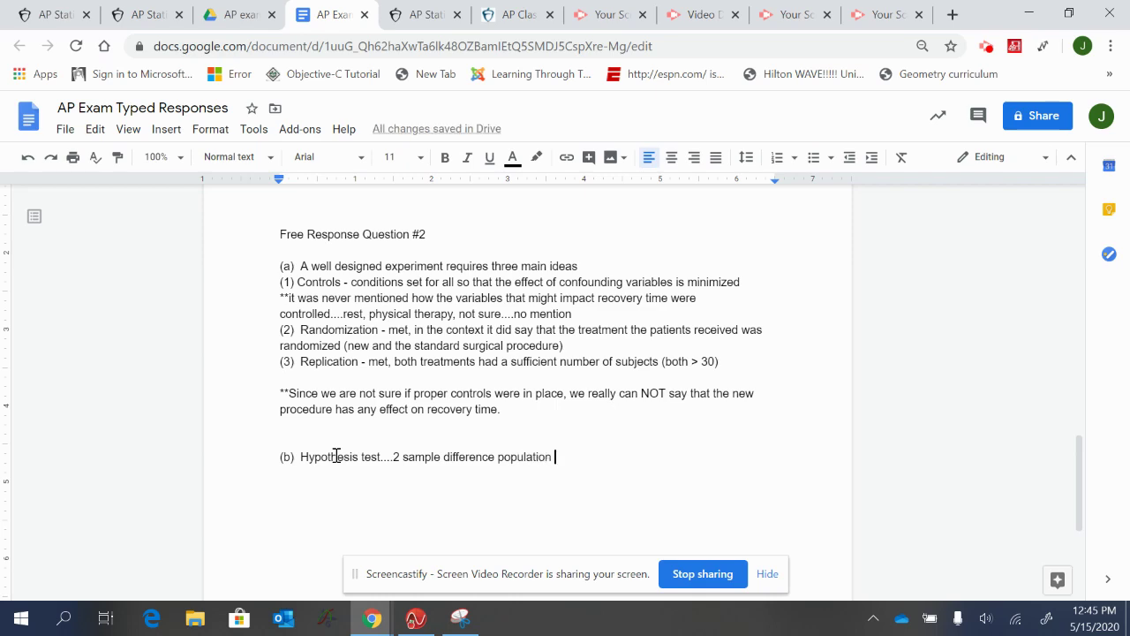
pyautogui.write('means (')
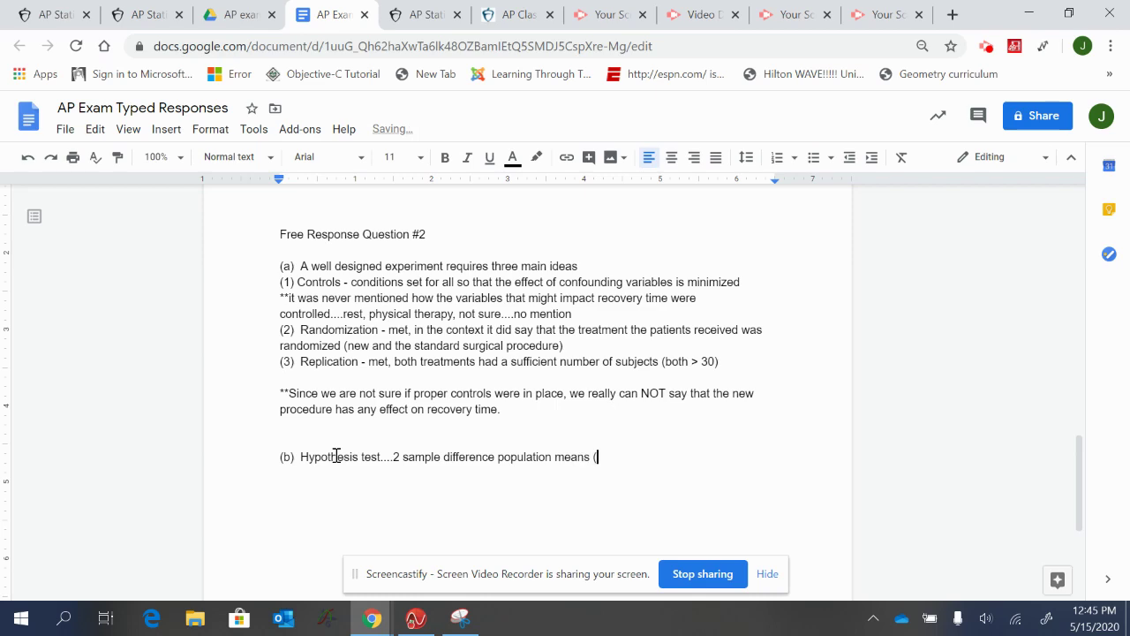
pyautogui.press('BackSpace')
pyautogui.press('BackSpace')
# - Leave a blank line under the test name and begin "Null hypothesis : difference in mean recovery time for"
pyautogui.press('Return')
pyautogui.press('Return')
pyautogui.write('X')
pyautogui.press('BackSpace')
pyautogui.write('Null')
pyautogui.press('BackSpace')
pyautogui.write('hypothesis : difference ')
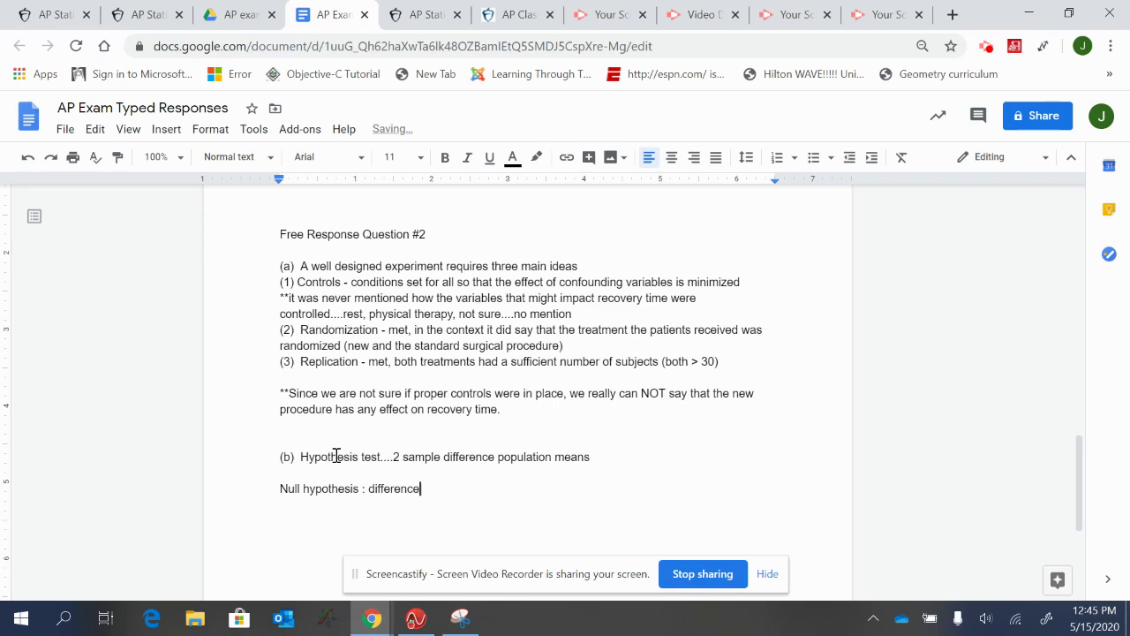
pyautogui.write('in mean recovery time for ')
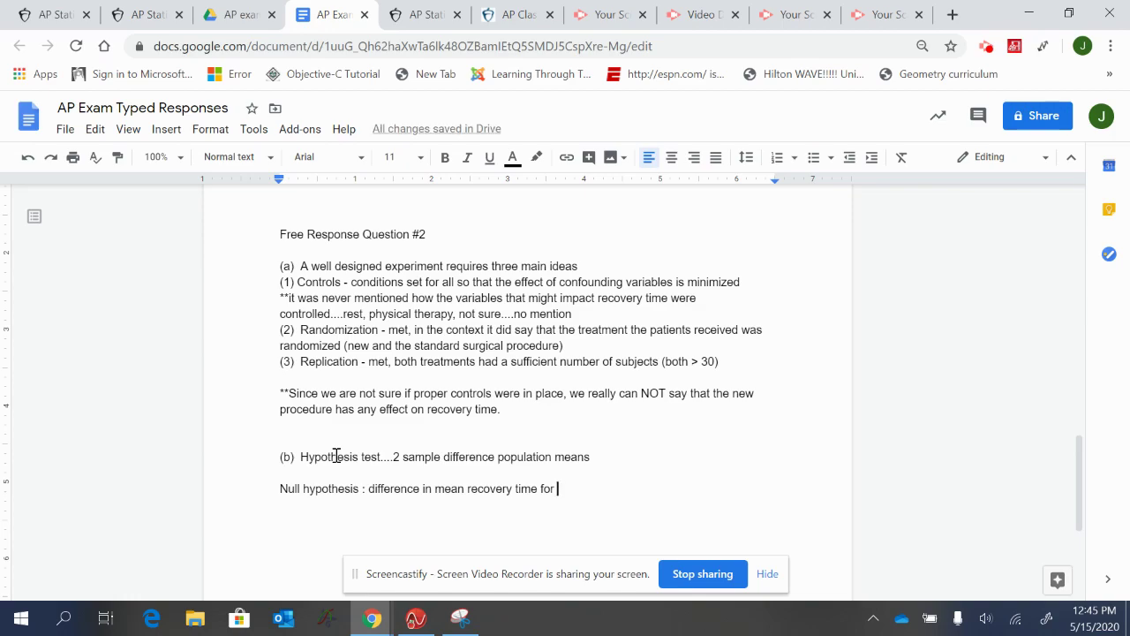
# - Finish the null hypothesis with "standard surgical procedure and new surgical procedure is 0" and start a new line
pyautogui.write('stand')
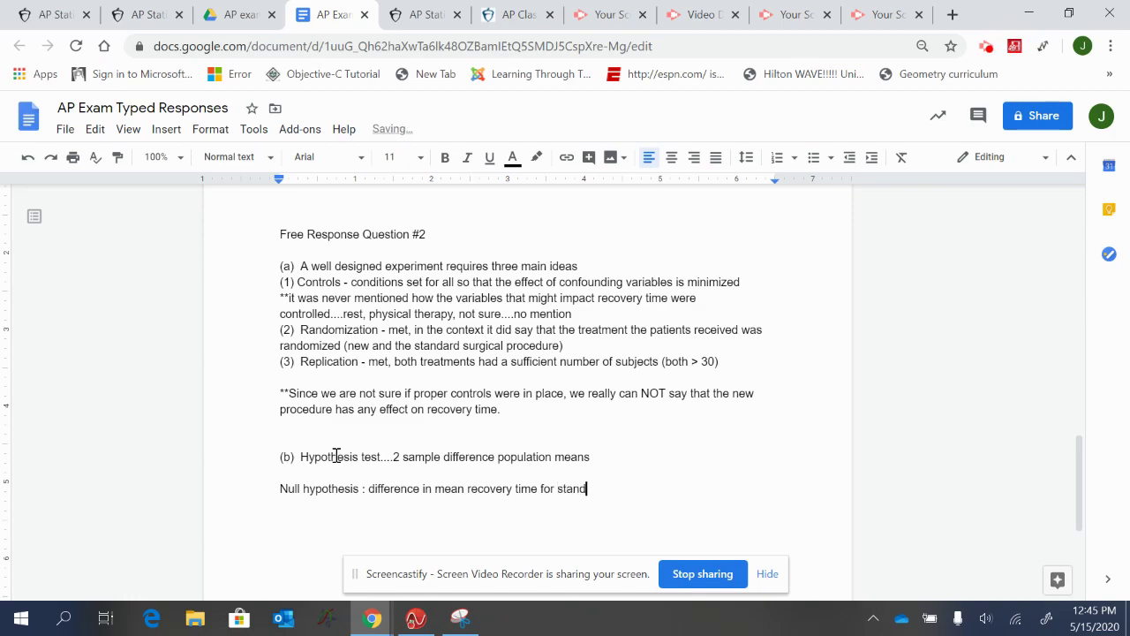
pyautogui.write('ard ser')
pyautogui.press('BackSpace')
pyautogui.press('BackSpace')
pyautogui.write('urgical procedure and new')
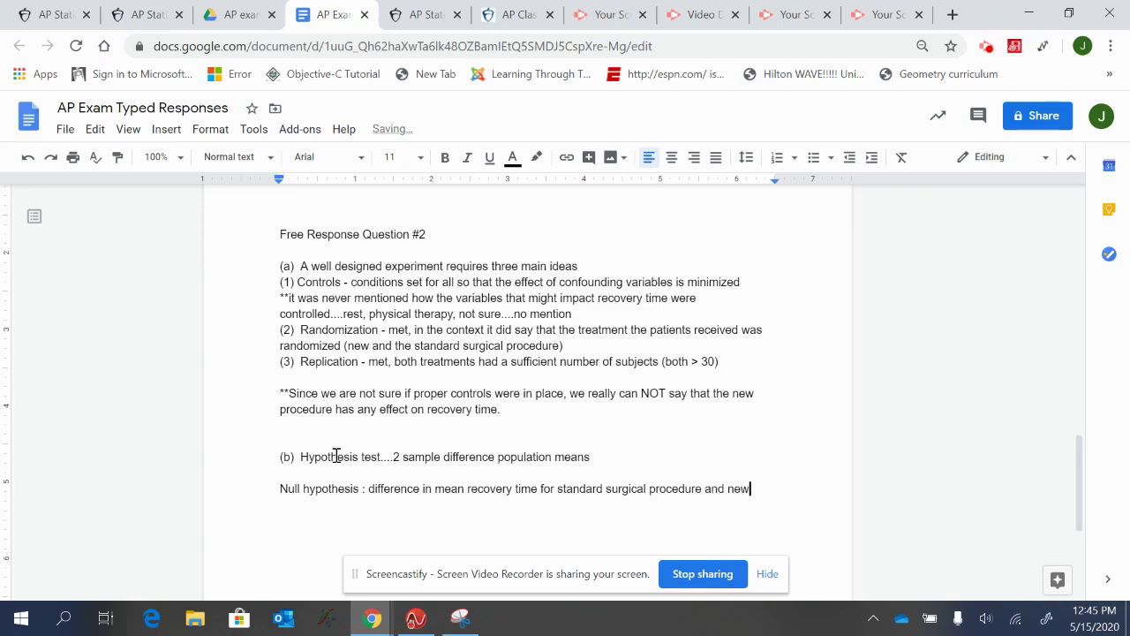
pyautogui.write(' surgical procedure is ')
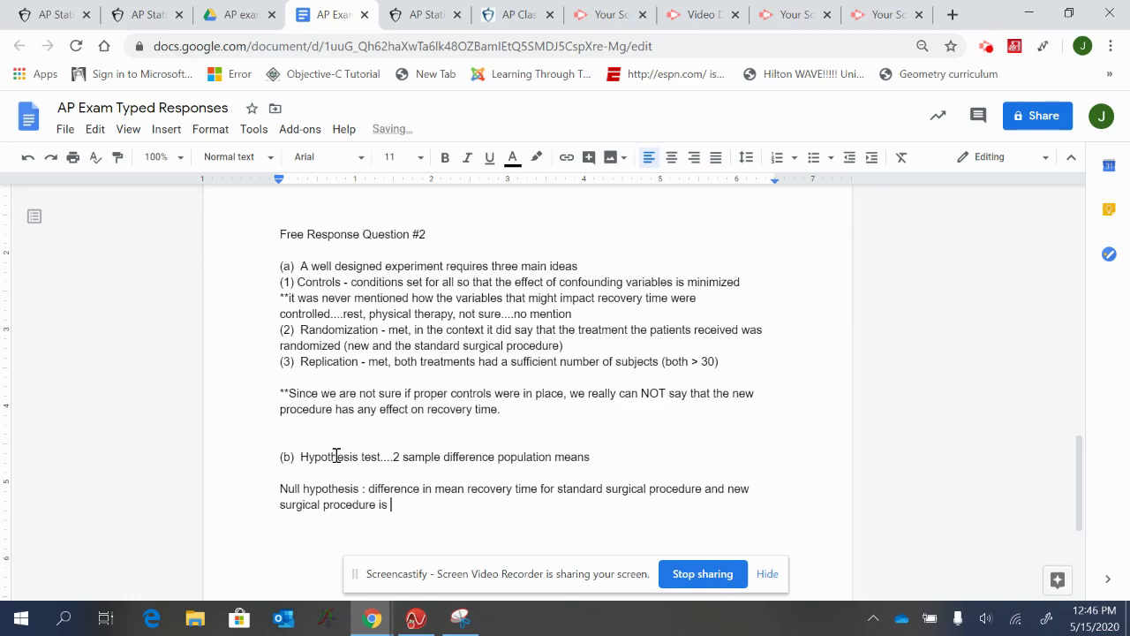
pyautogui.write('0')
pyautogui.press('Return')
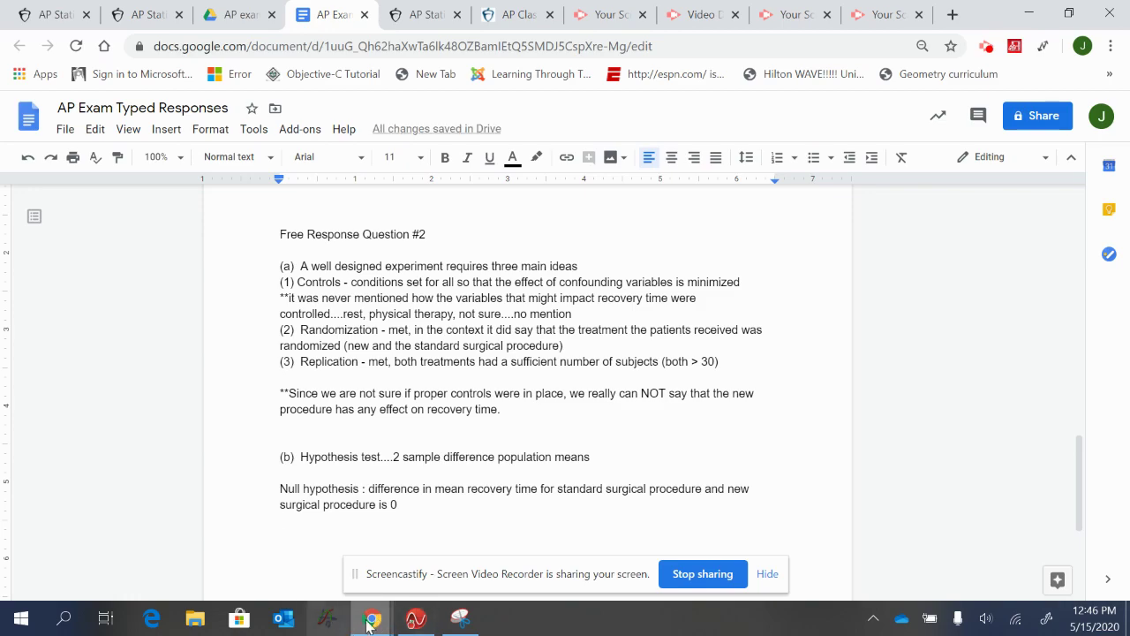
# - Consult the recovery-time table in the question PDF, and begin "Alternative hypothesis : difference in mean recovery time" under the null hypothesis
pyautogui.moveTo(371, 624)
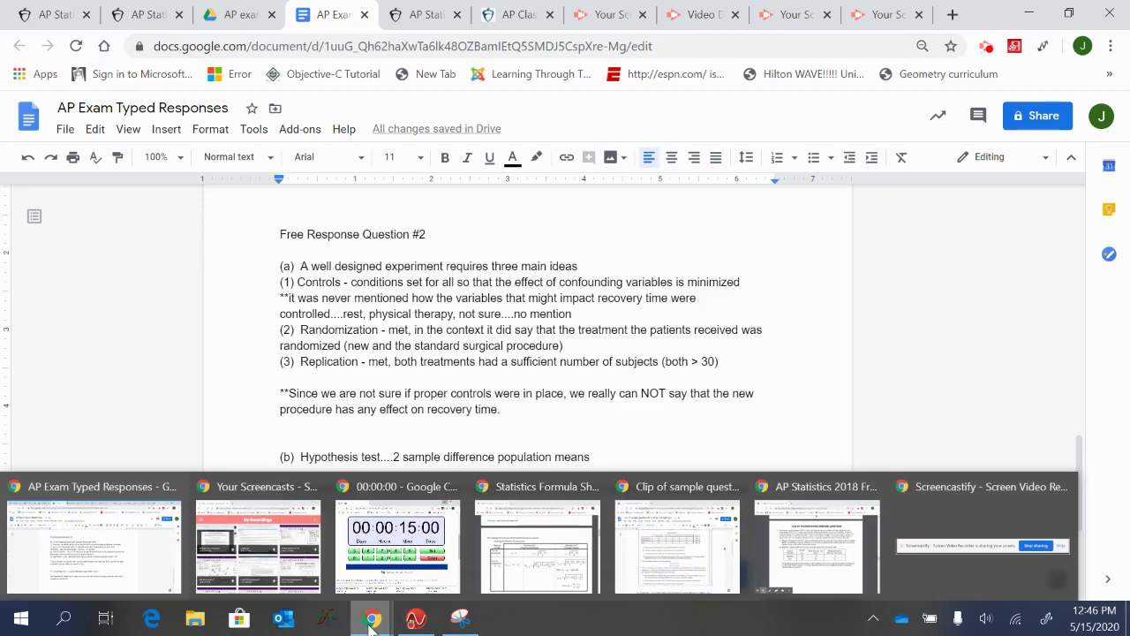
pyautogui.click(822, 583)
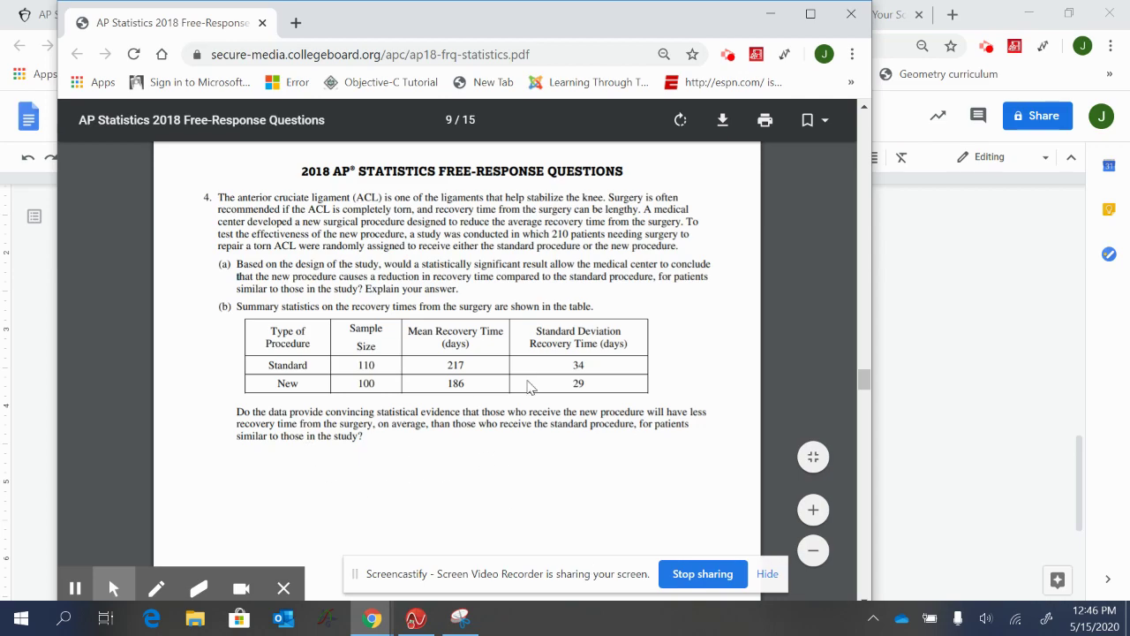
pyautogui.moveTo(372, 618)
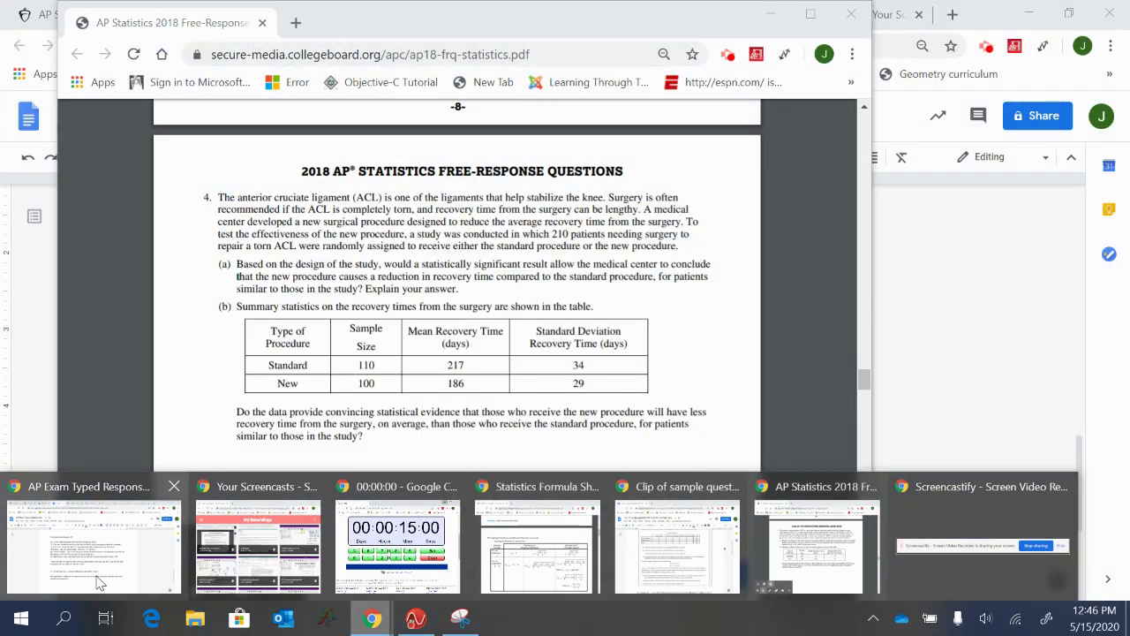
pyautogui.click(99, 582)
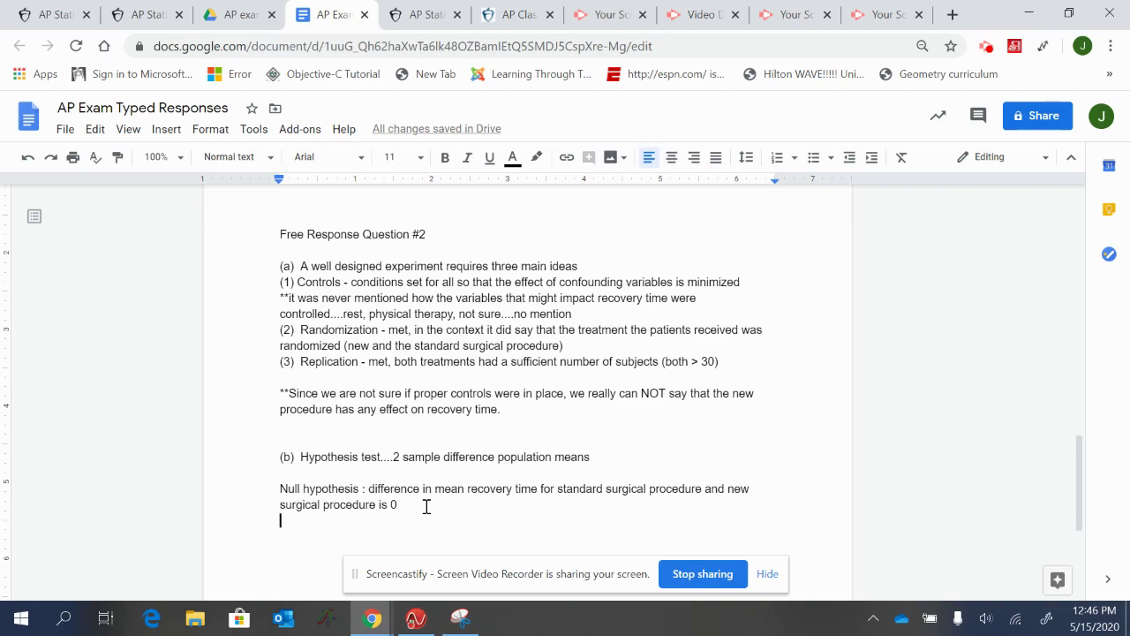
pyautogui.write('Al')
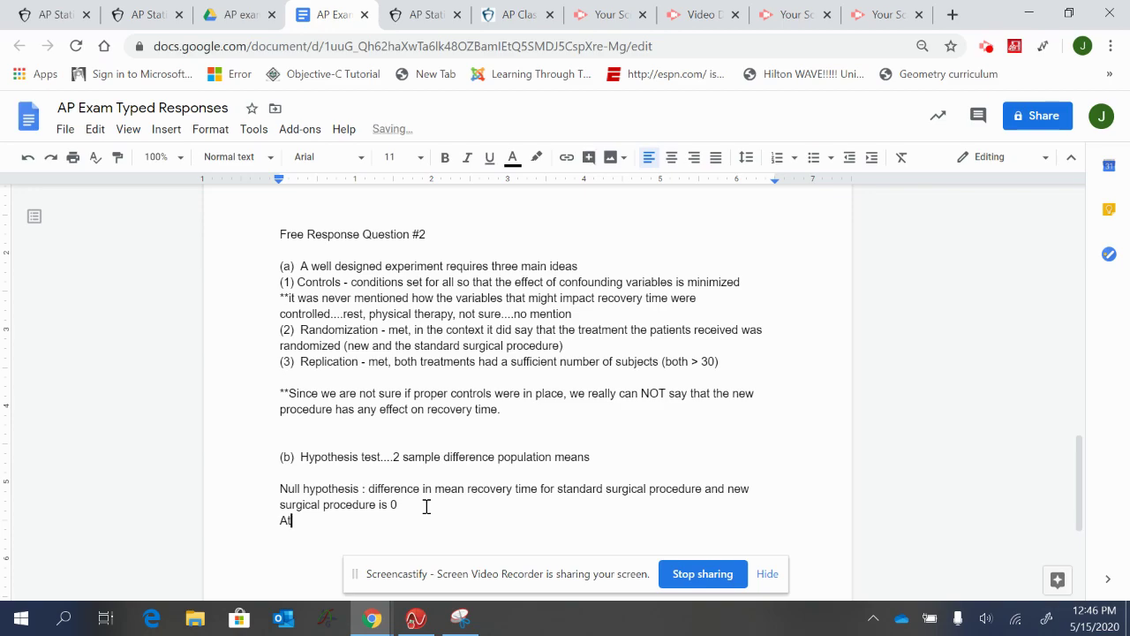
pyautogui.write('ternative hypothesi')
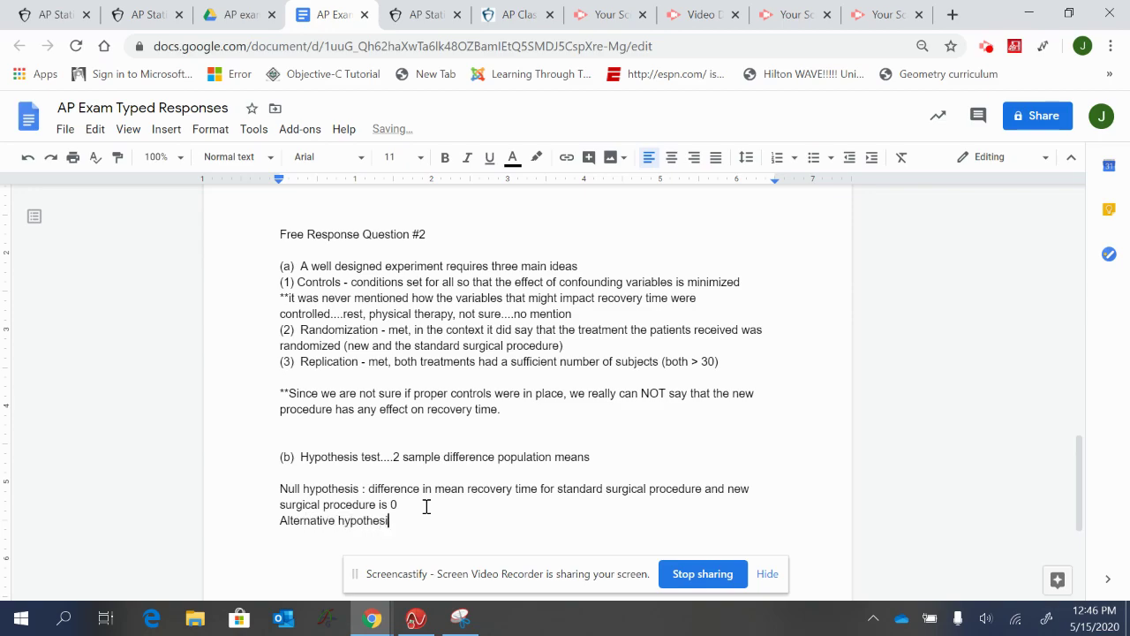
pyautogui.write('s : differn')
pyautogui.write('e in mean ')
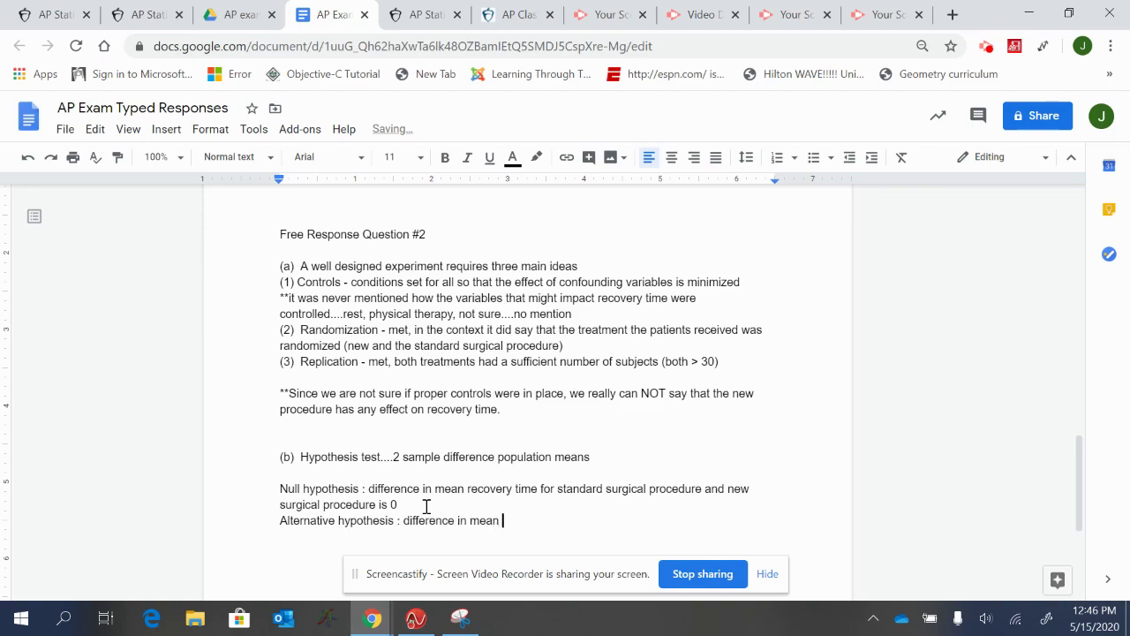
pyautogui.write('recovery time fo')
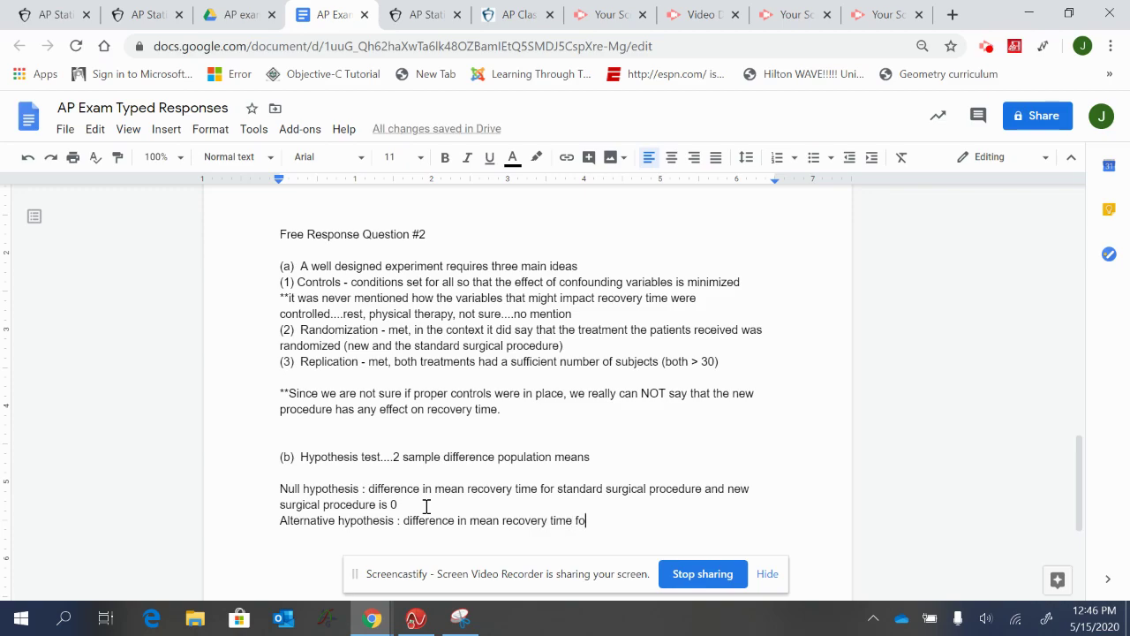
# - Finish the alternative hypothesis with "between standard and new is significantly less than 0..." and leave a blank line below it
pyautogui.press('BackSpace')
pyautogui.press('BackSpace')
pyautogui.write('between')
pyautogui.write('standard p')
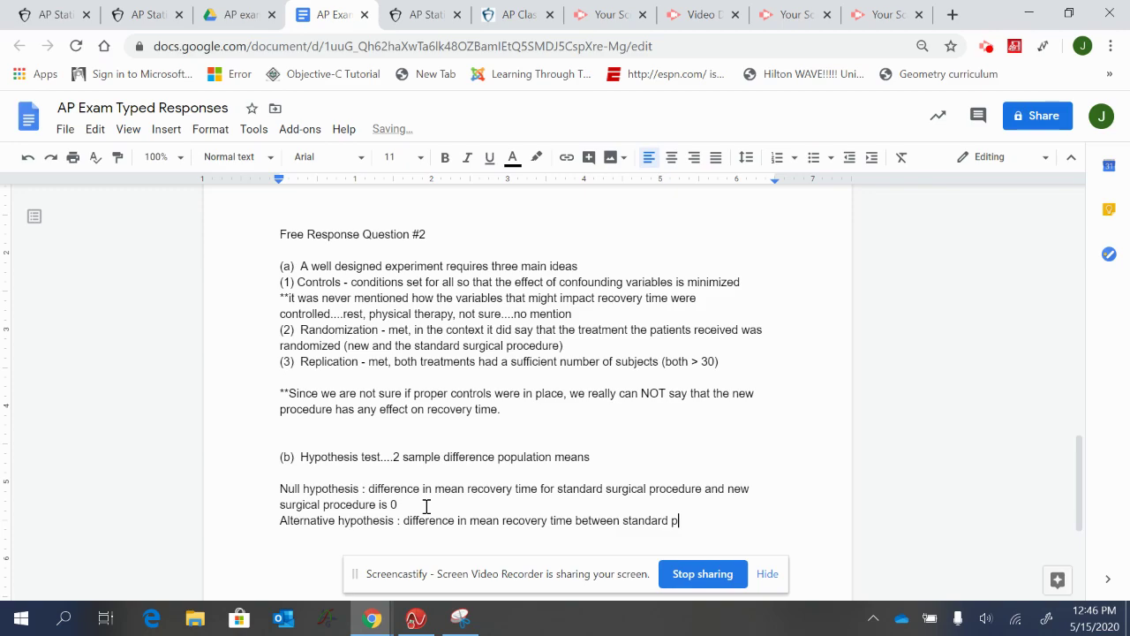
pyautogui.press('BackSpace')
pyautogui.write('and new is')
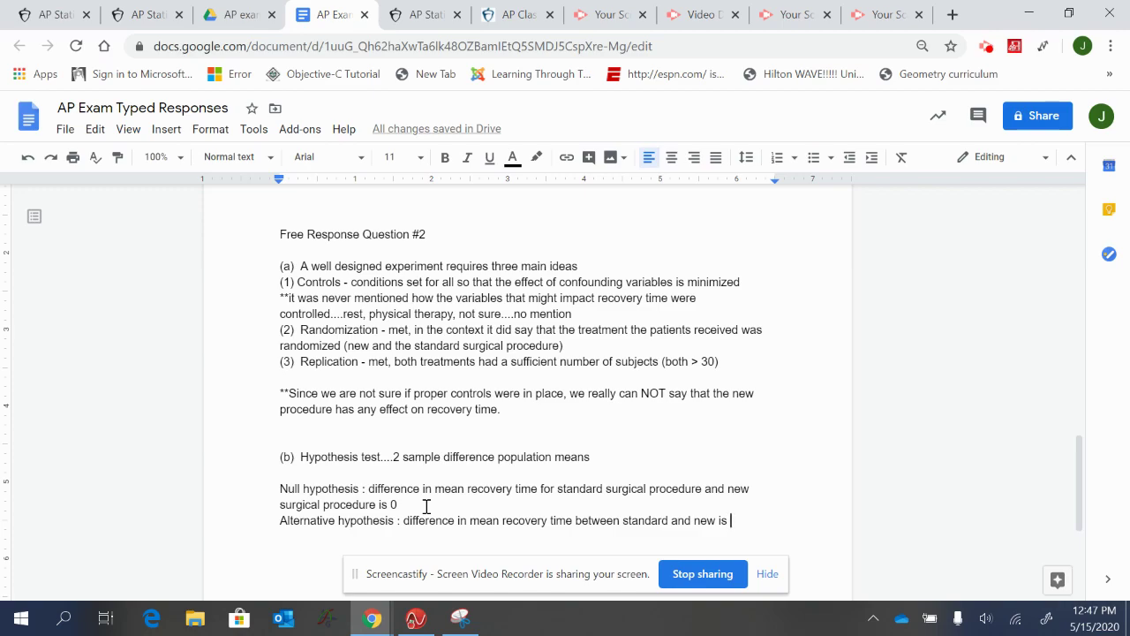
pyautogui.write('significa')
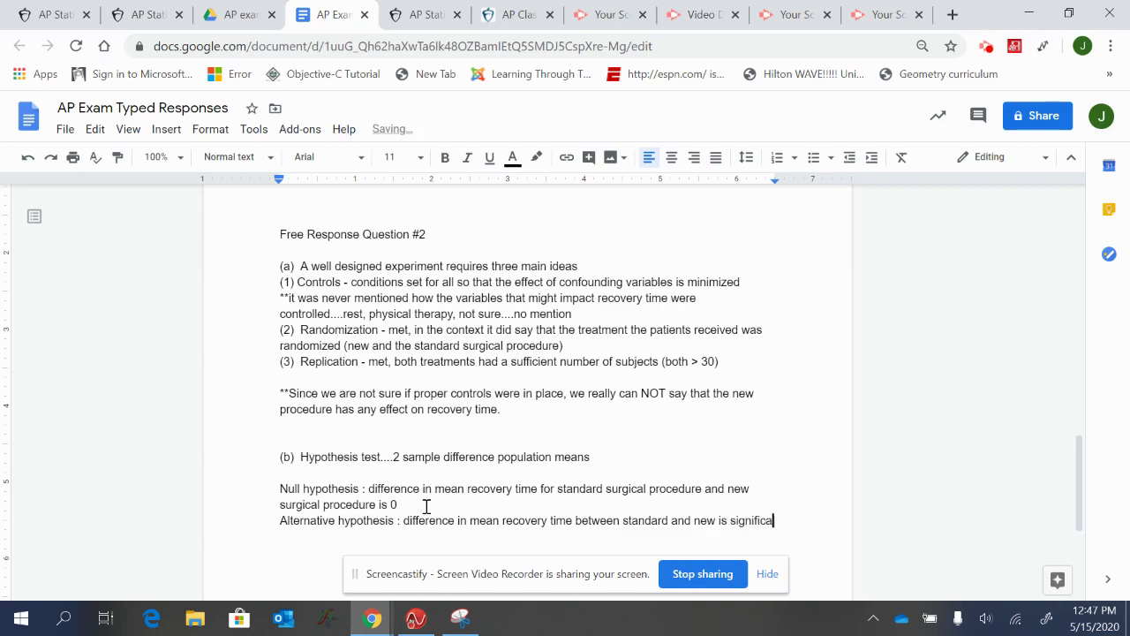
pyautogui.write('ntly less tha')
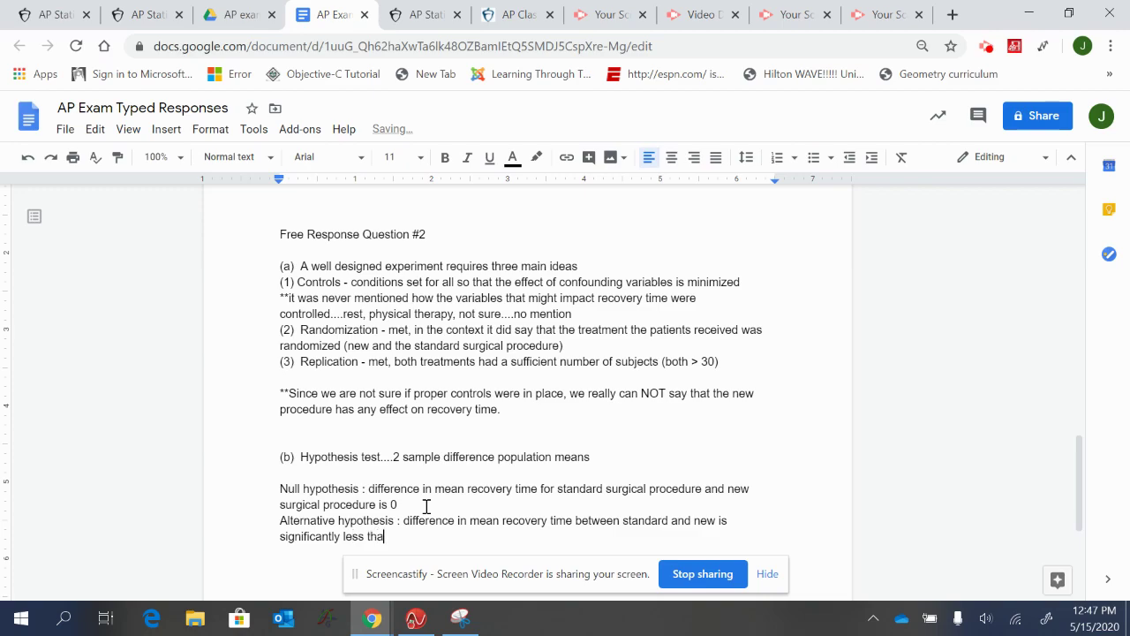
pyautogui.write('n 0...')
pyautogui.press('Return')
pyautogui.press('Return')
pyautogui.scroll(-3, 426, 506)
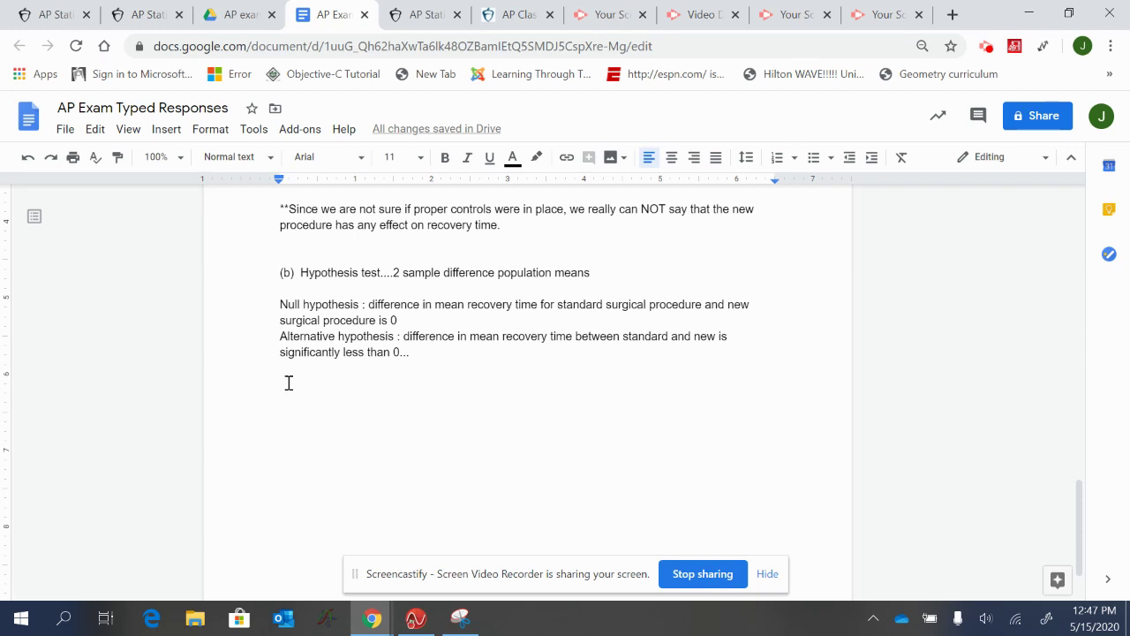
# - Begin a line reading "STS =" below the alternative hypothesis
pyautogui.write('S')
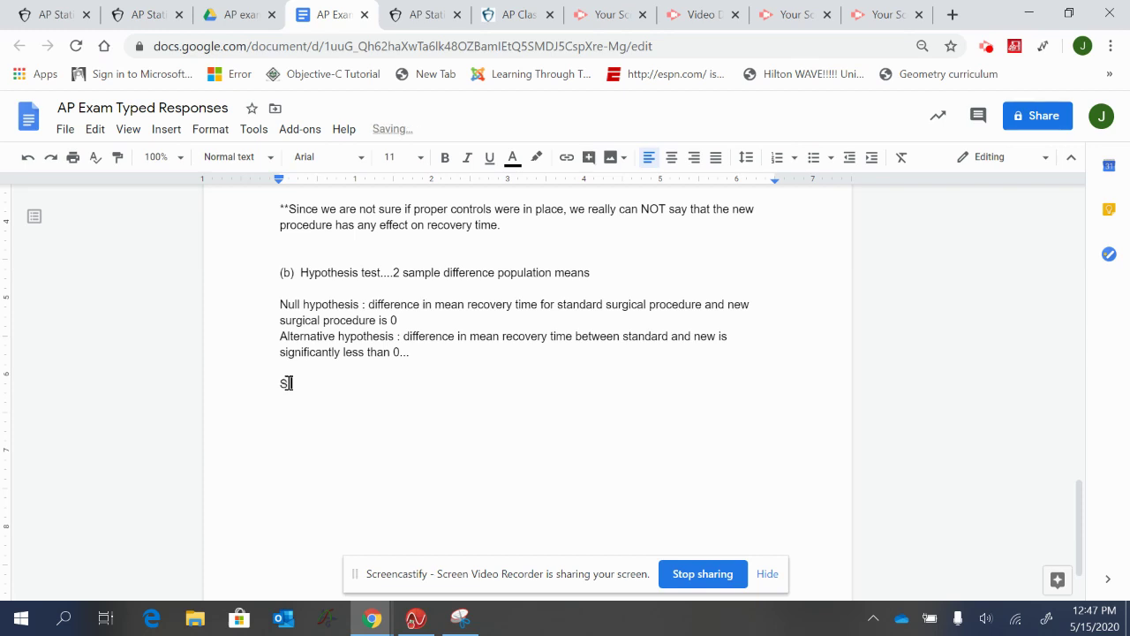
pyautogui.write('a')
pyautogui.write('S =')
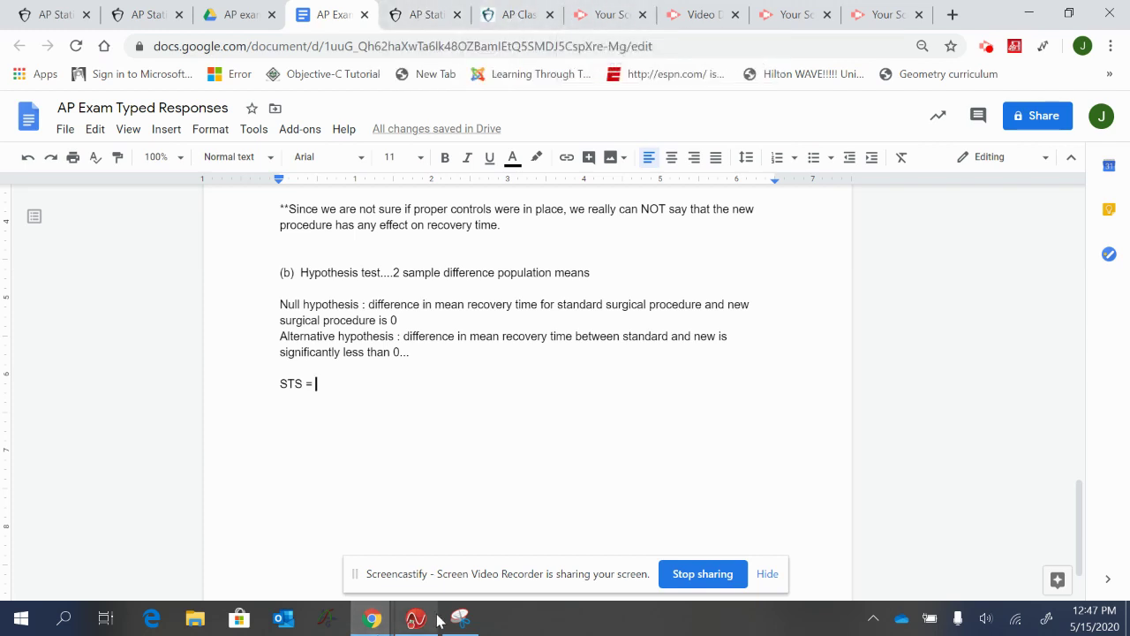
# - Look up the standardized test statistic formula in the Statistics Formula Sheet and highlight it
pyautogui.moveTo(373, 618)
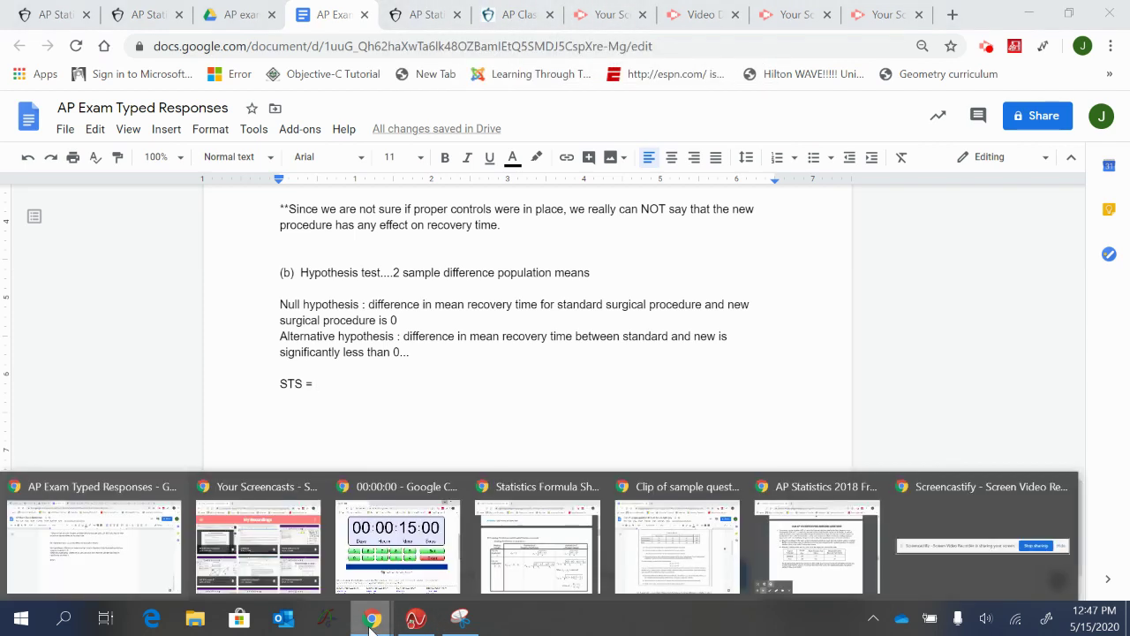
pyautogui.click(544, 569)
pyautogui.scroll(-1, 439, 461)
pyautogui.scroll(-2, 438, 460)
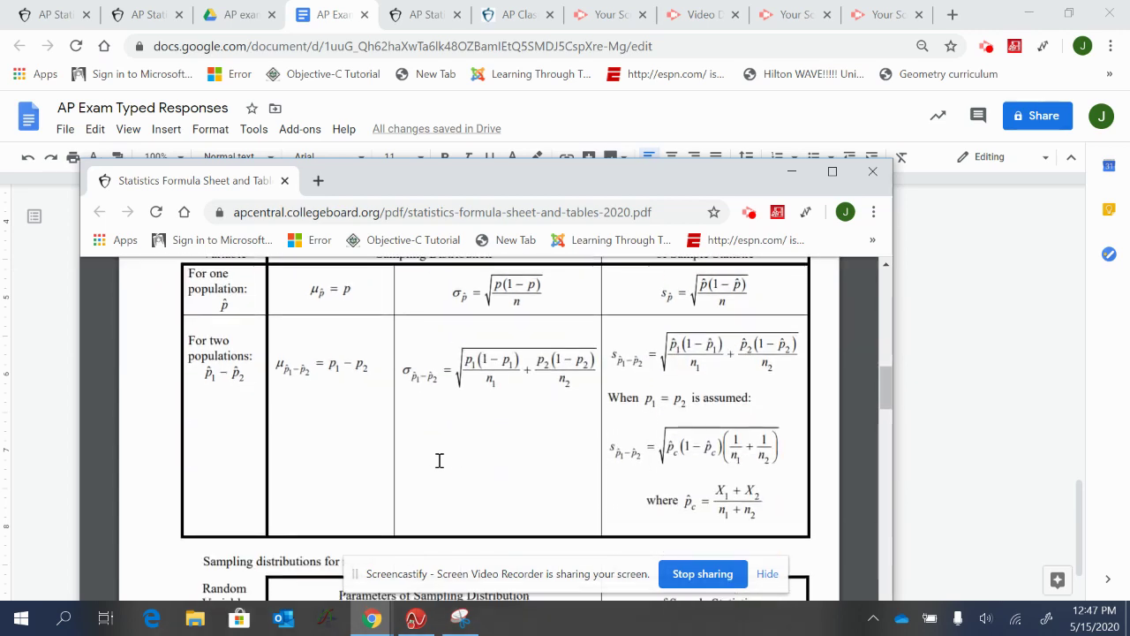
pyautogui.scroll(-2, 439, 460)
pyautogui.scroll(10, 439, 460)
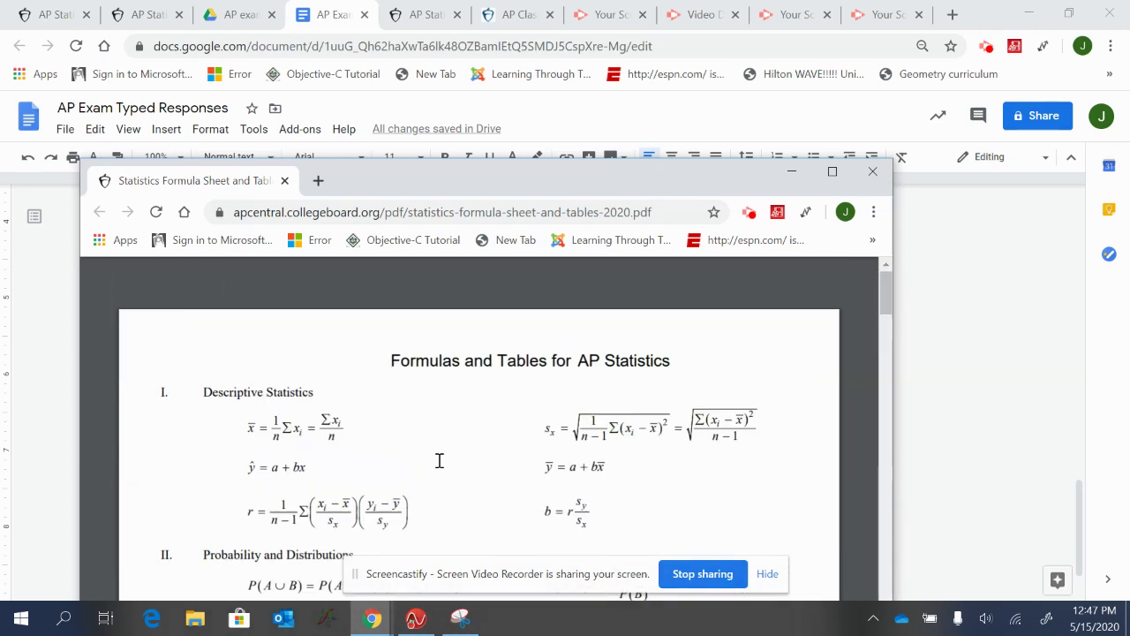
pyautogui.scroll(-8, 439, 460)
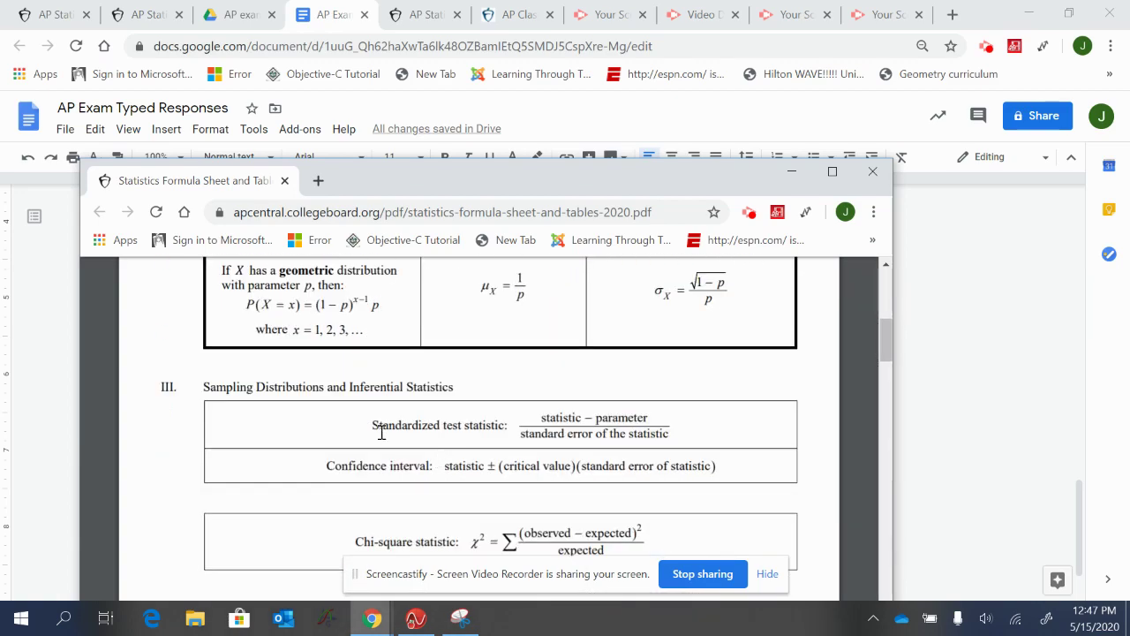
pyautogui.moveTo(372, 425); pyautogui.dragTo(686, 435)
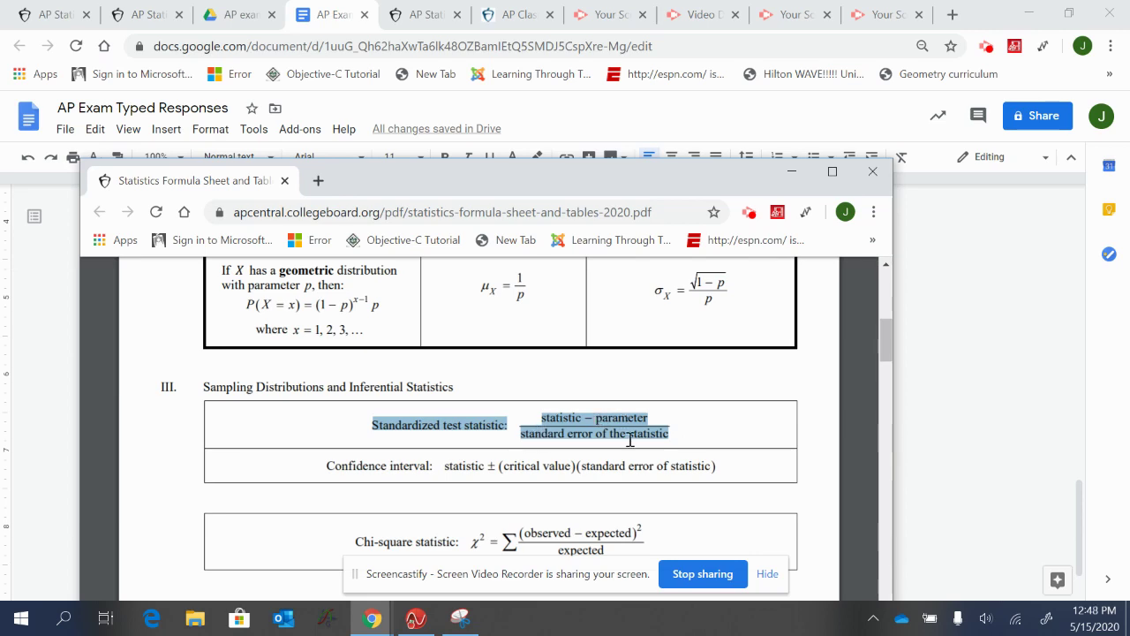
# - Examine the formula sheet's sampling distribution tables for the standard error of a difference between two population means
pyautogui.scroll(-5, 632, 440)
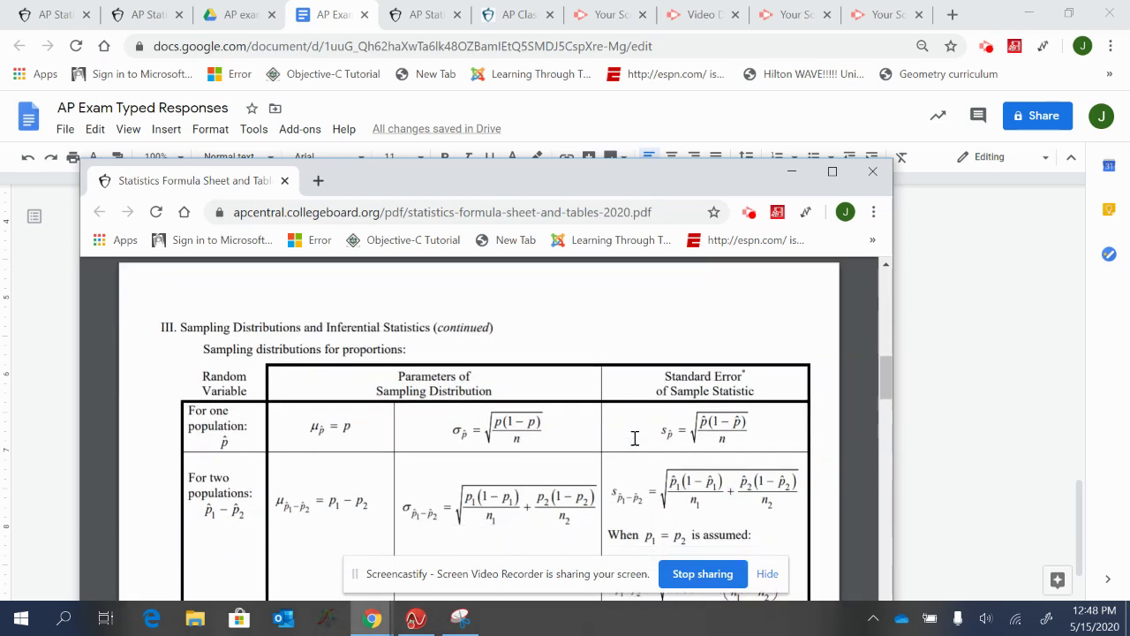
pyautogui.scroll(-1, 634, 439)
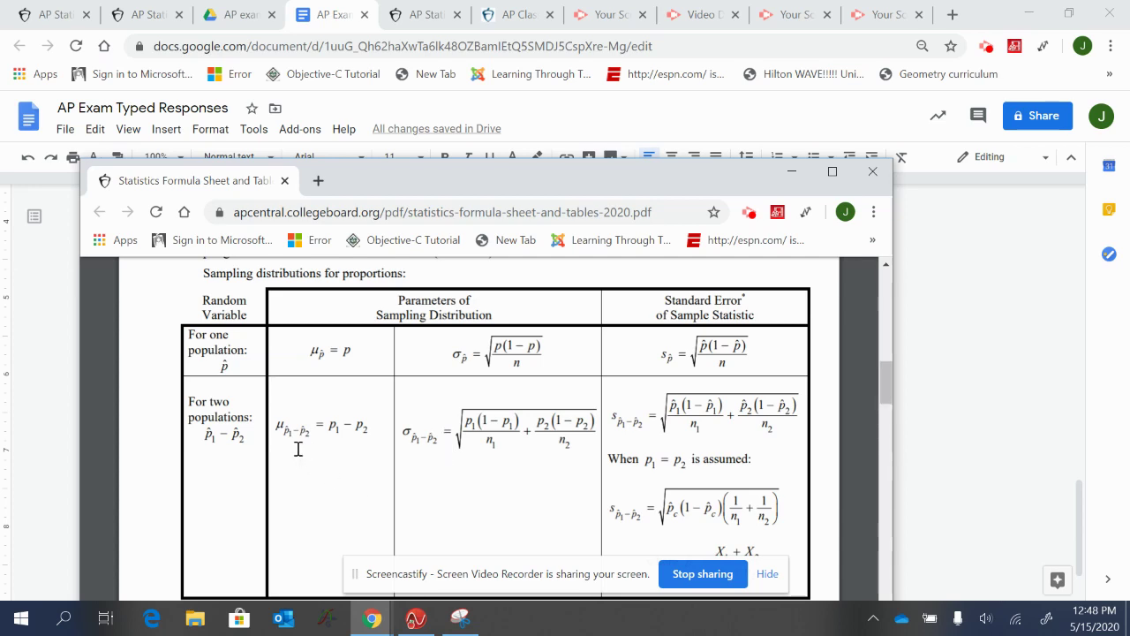
pyautogui.scroll(-1, 299, 450)
pyautogui.scroll(1, 298, 450)
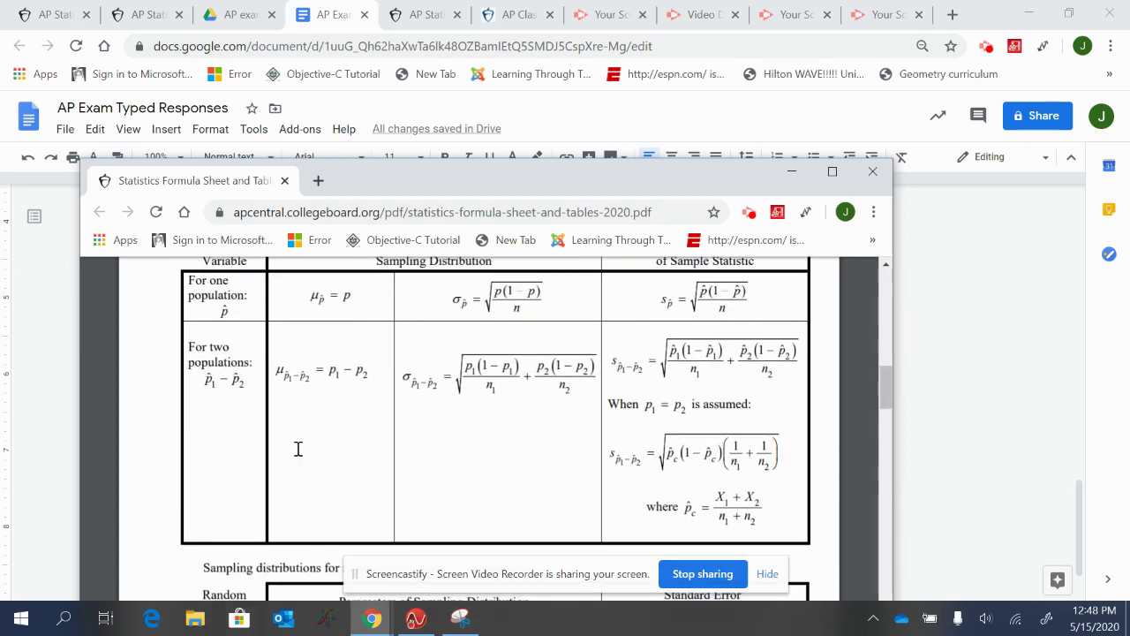
pyautogui.scroll(2, 671, 353)
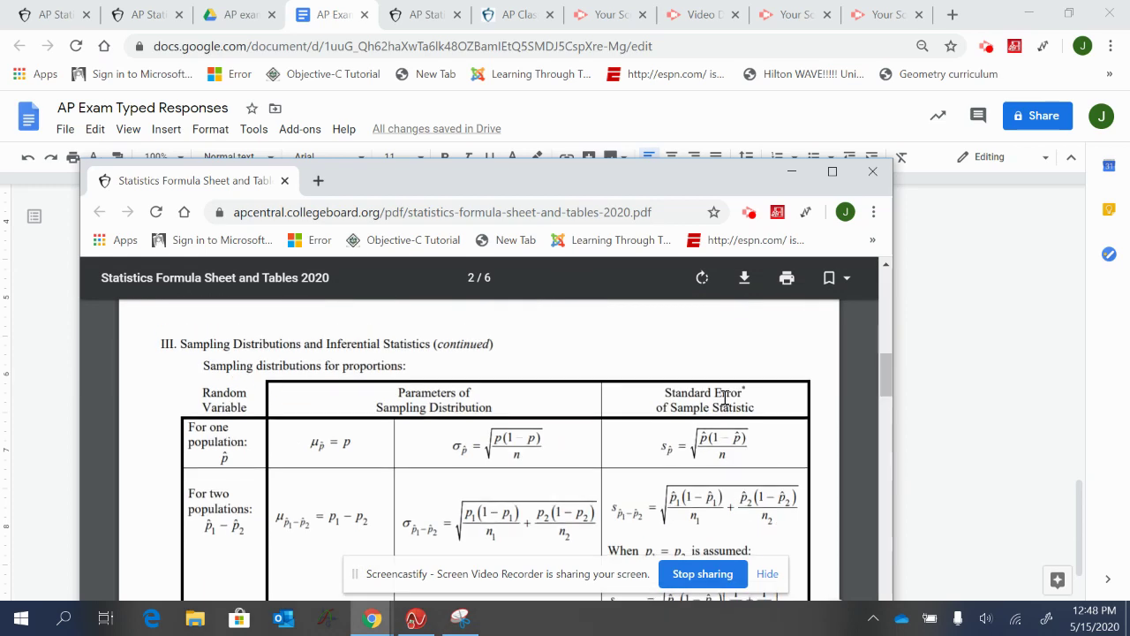
pyautogui.scroll(-1, 724, 397)
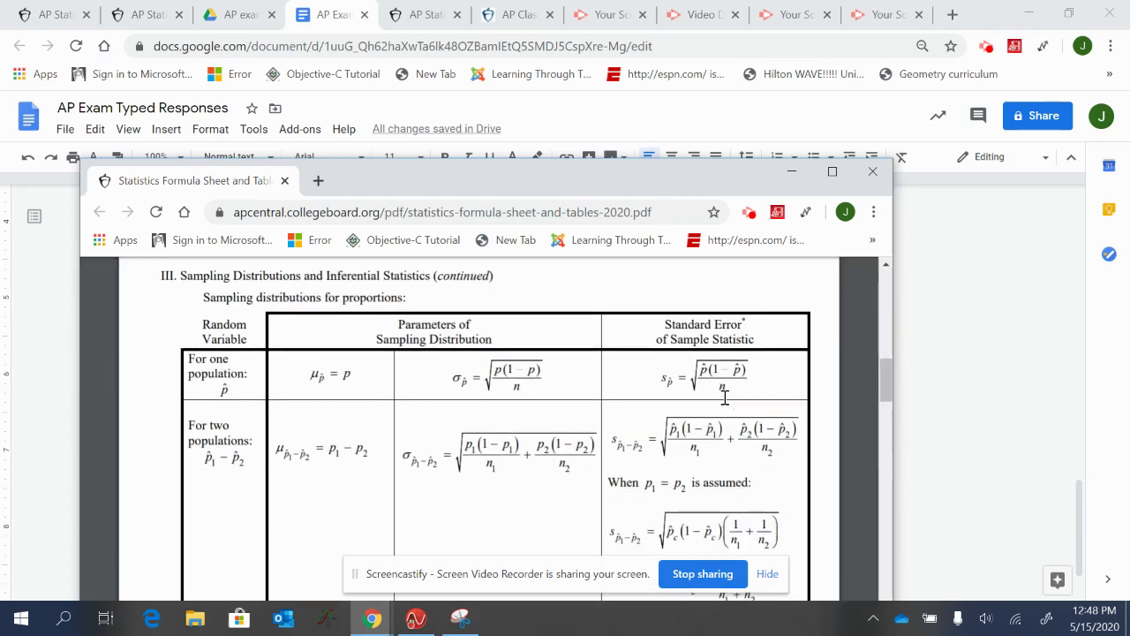
pyautogui.scroll(-3, 724, 397)
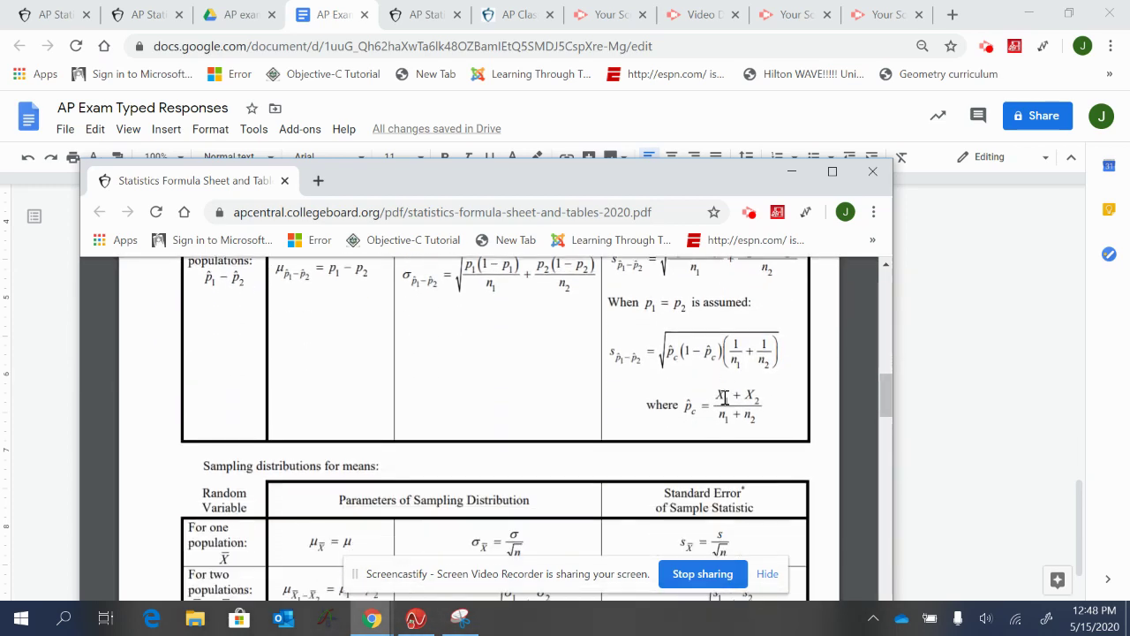
pyautogui.scroll(-1, 724, 397)
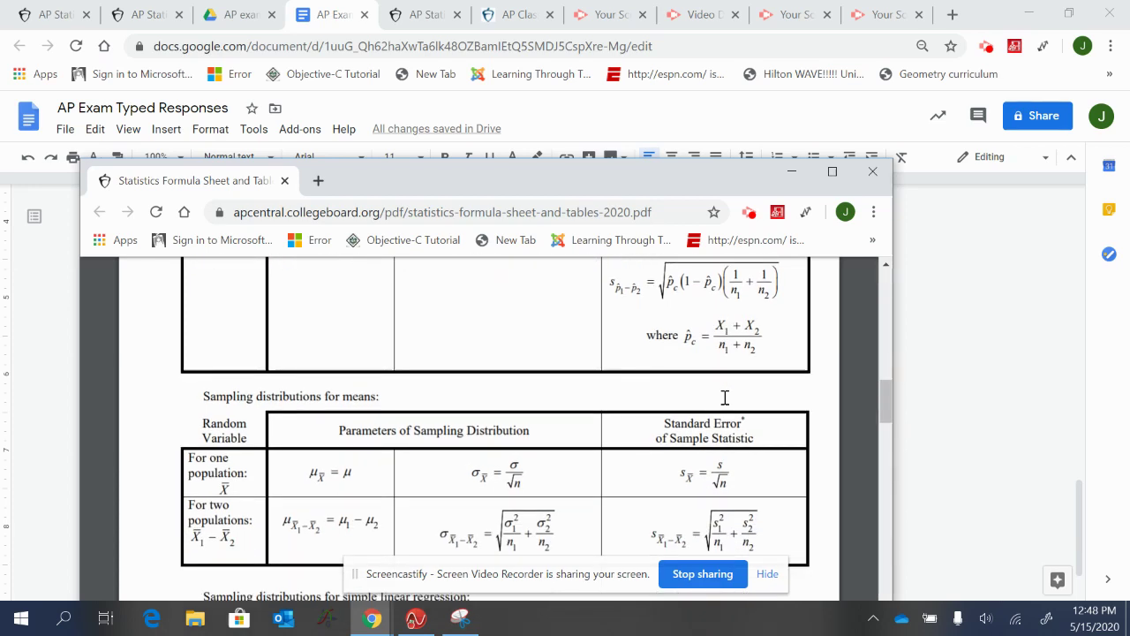
pyautogui.scroll(-1, 724, 397)
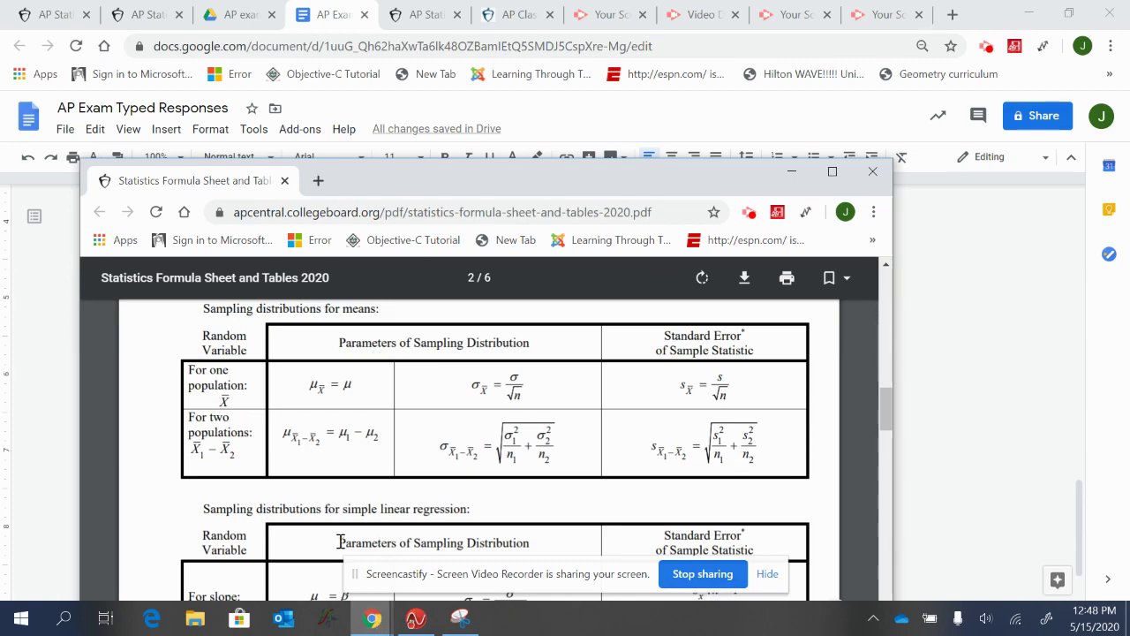
# - Return to the AP Exam Typed Responses document and replace "STS =" with "st. error ="
pyautogui.click(372, 618)
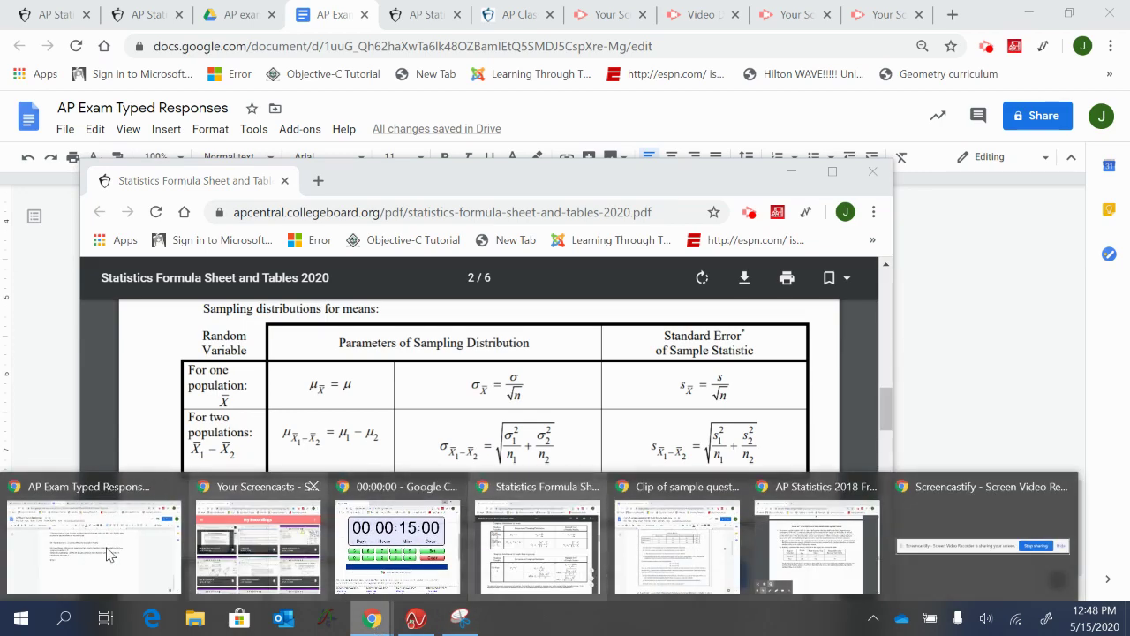
pyautogui.click(62, 564)
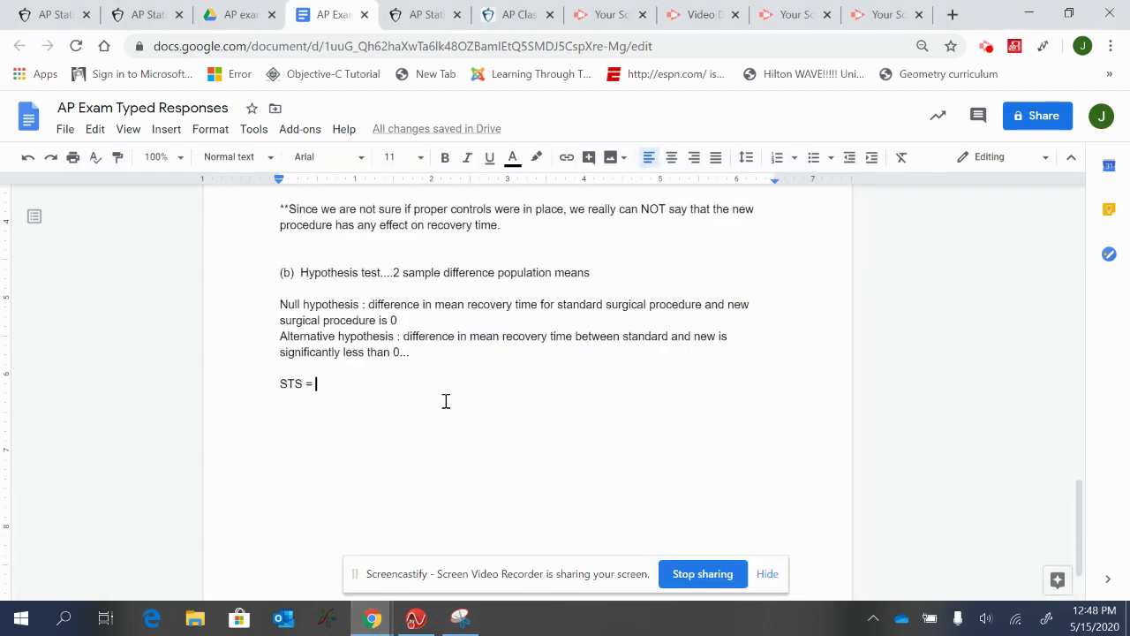
pyautogui.press('BackSpace')
pyautogui.press('BackSpace')
pyautogui.press('BackSpace')
pyautogui.press('BackSpace')
pyautogui.press('BackSpace')
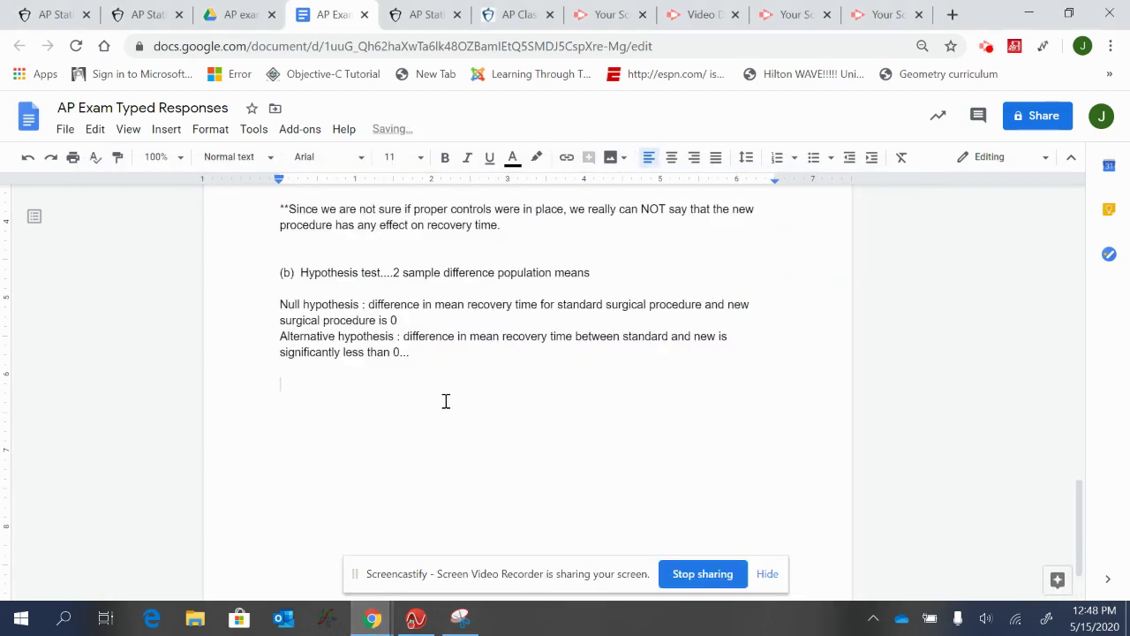
pyautogui.write('st. error =')
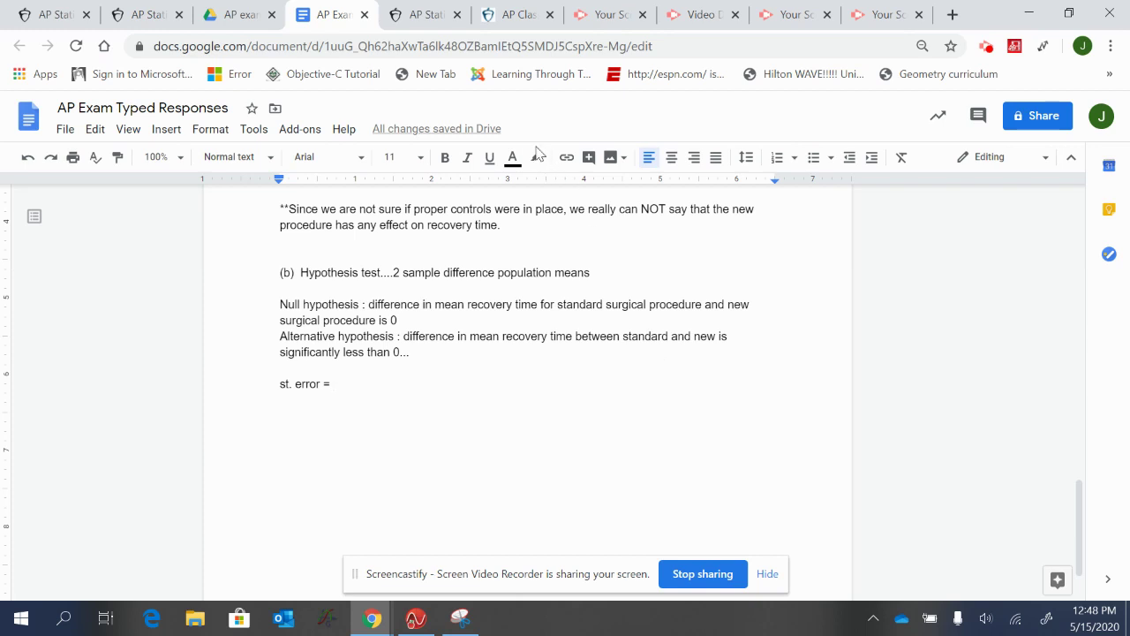
# - Complete the standard error line with "sqrt(34^2/110+29^2/100) = 4.350"
pyautogui.click(376, 617)
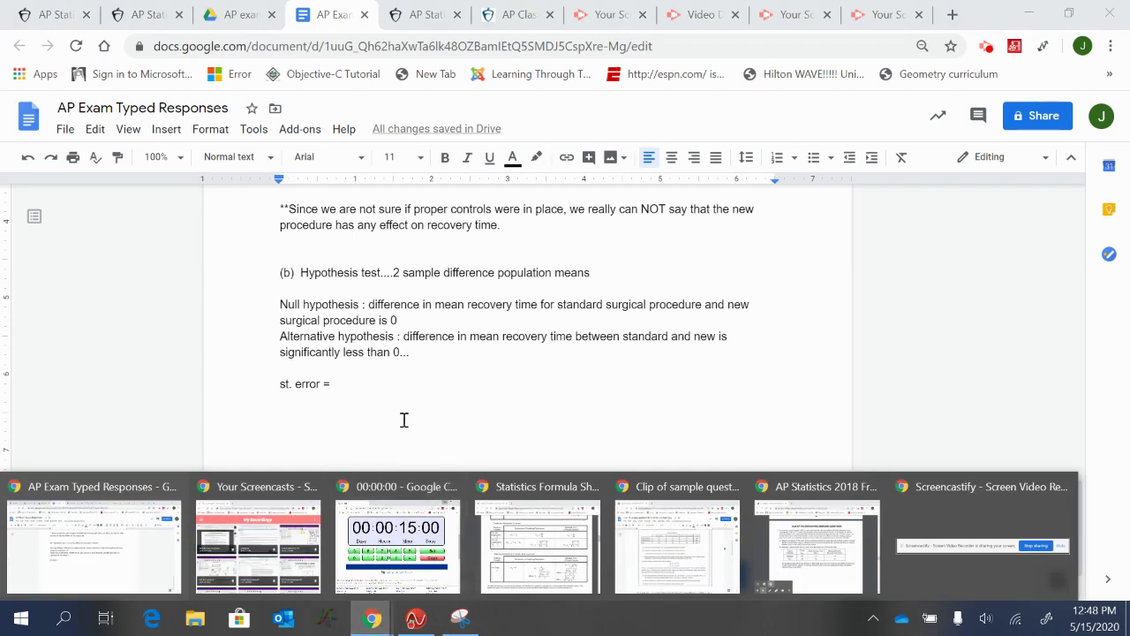
pyautogui.click(338, 388)
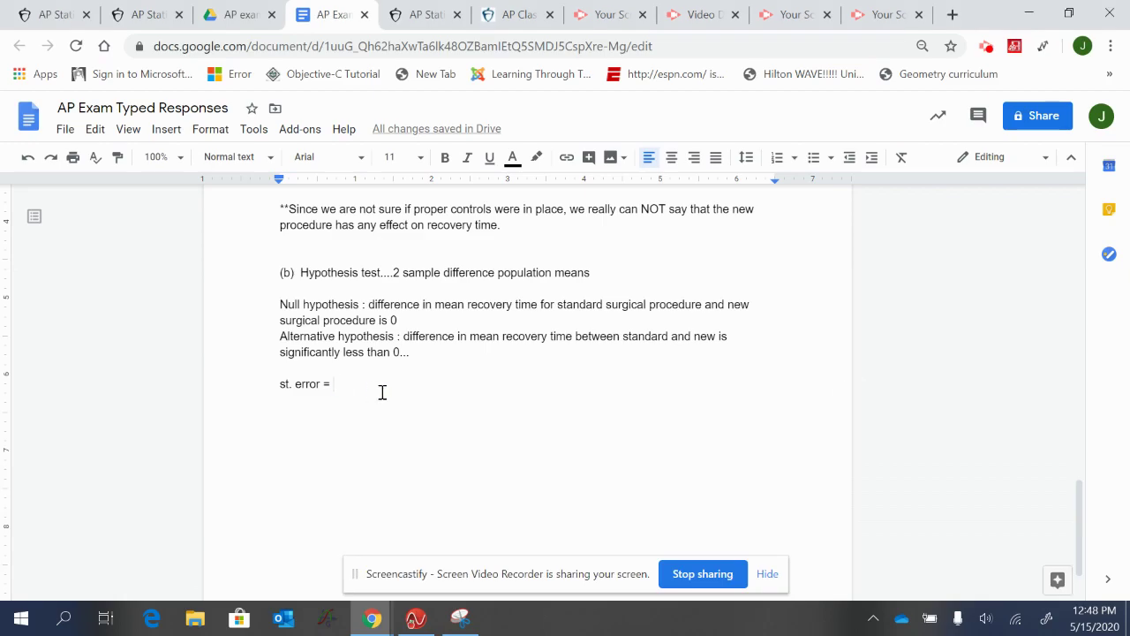
pyautogui.write('sqr')
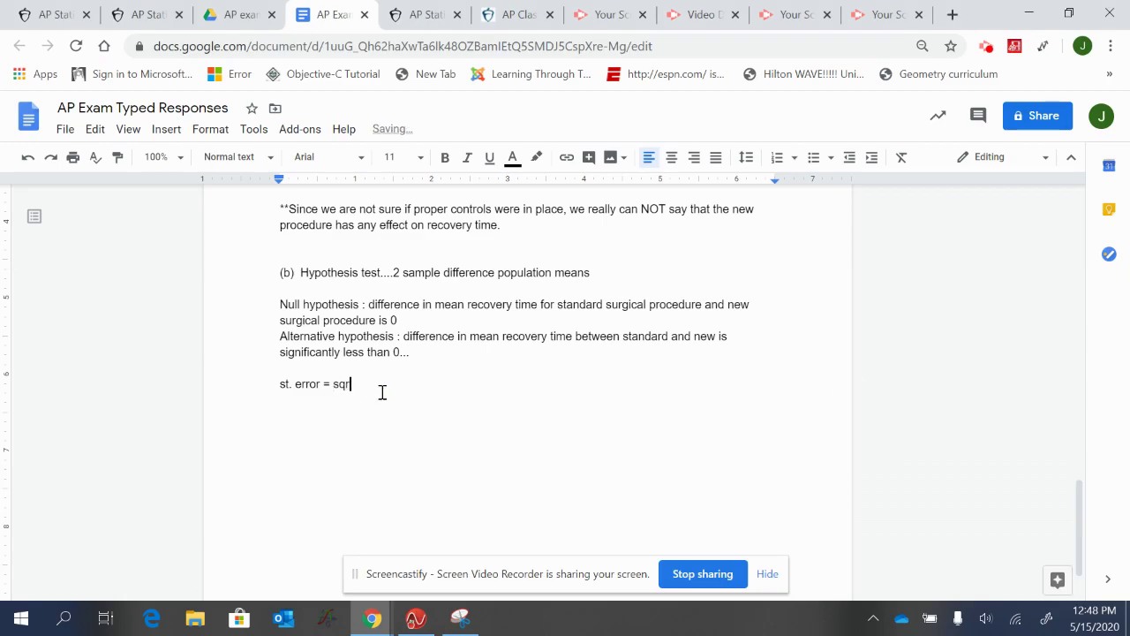
pyautogui.write('t(34^2/110+29^2/100)')
pyautogui.press('Return')
pyautogui.press('BackSpace')
pyautogui.write('= 4.350')
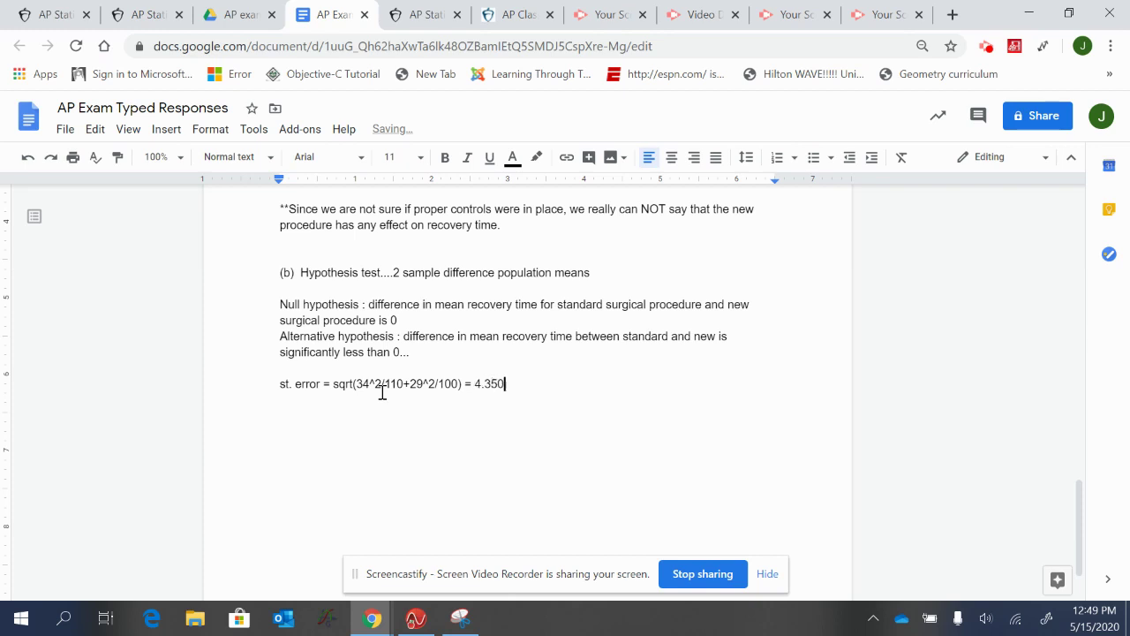
# - Add the note "(st. dev. of the sampling distribution)" after 4.350 and leave a blank line below
pyautogui.press('Return')
pyautogui.press('Return')
pyautogui.click(542, 380)
pyautogui.write('(se')
pyautogui.press('BackSpace')
pyautogui.write('t. dev. of the sampli')
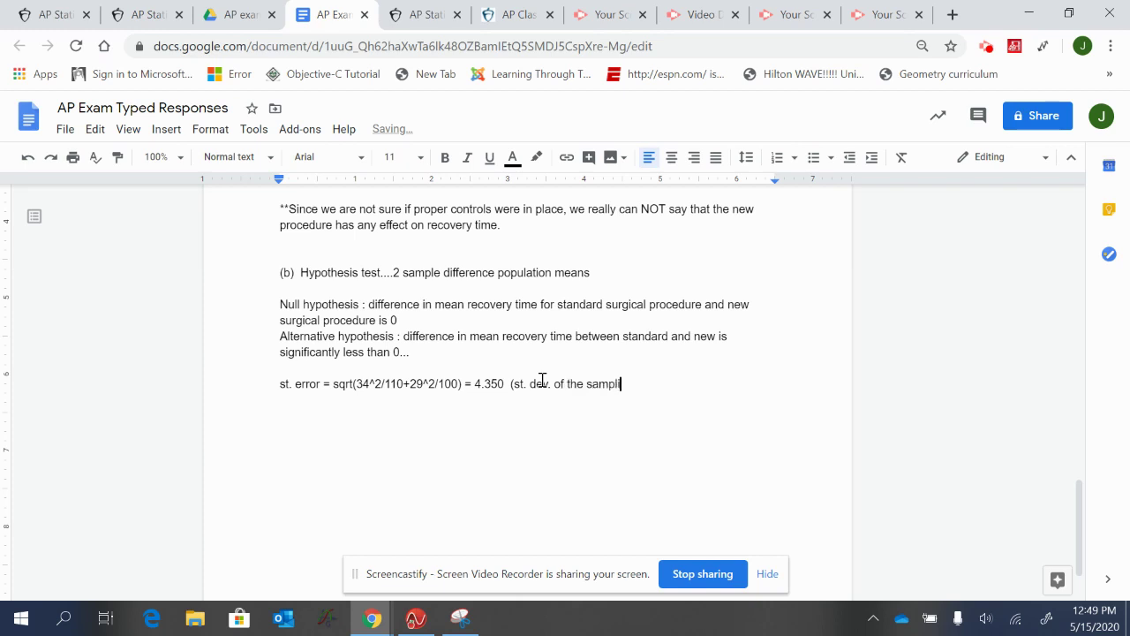
pyautogui.write('ng distribution)')
pyautogui.press('Return')
pyautogui.press('Return')
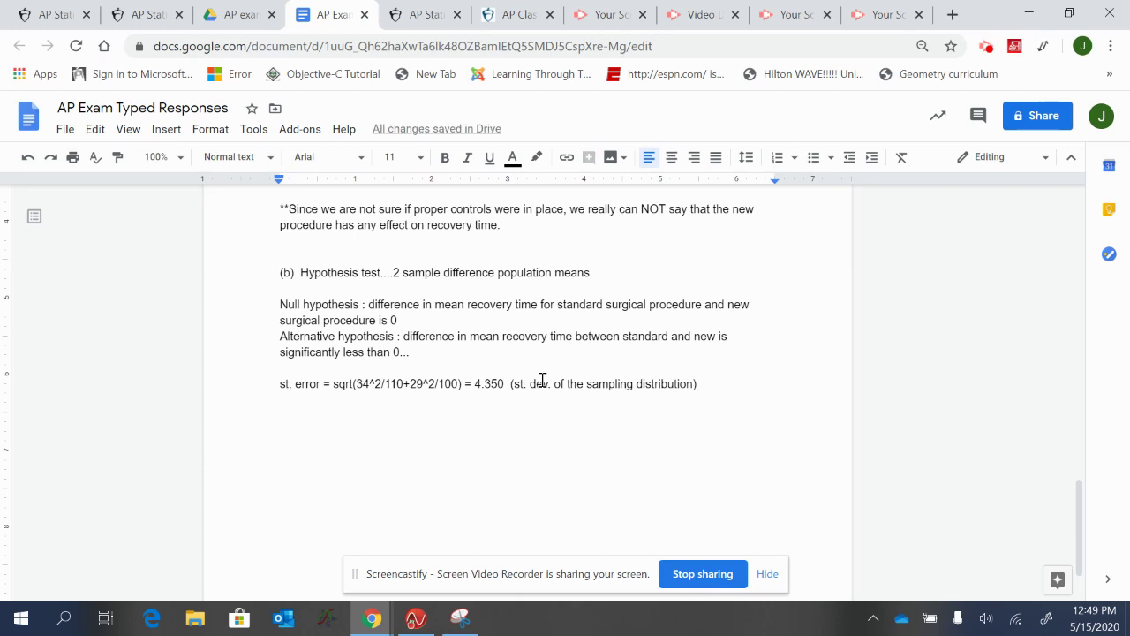
# - Write the general formula "STS = (statistic - parameter)/stand. error" and leave a blank line below it
pyautogui.write('T')
pyautogui.press('BackSpace')
pyautogui.write('STS =')
pyautogui.write('stat')
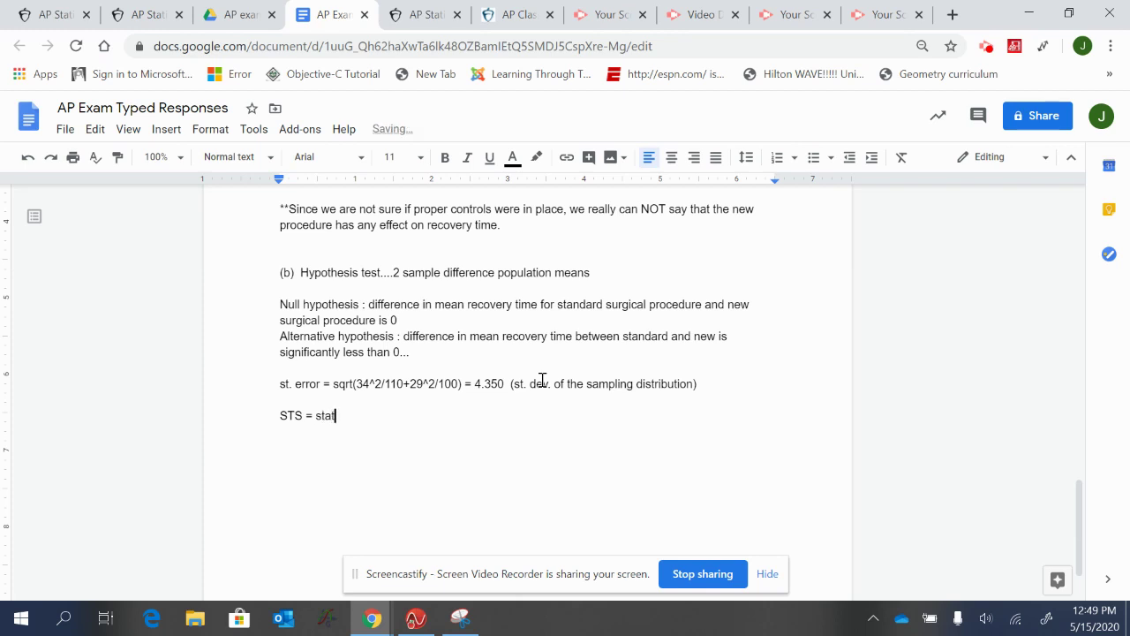
pyautogui.write('istic - parameter/')
pyautogui.click(316, 417)
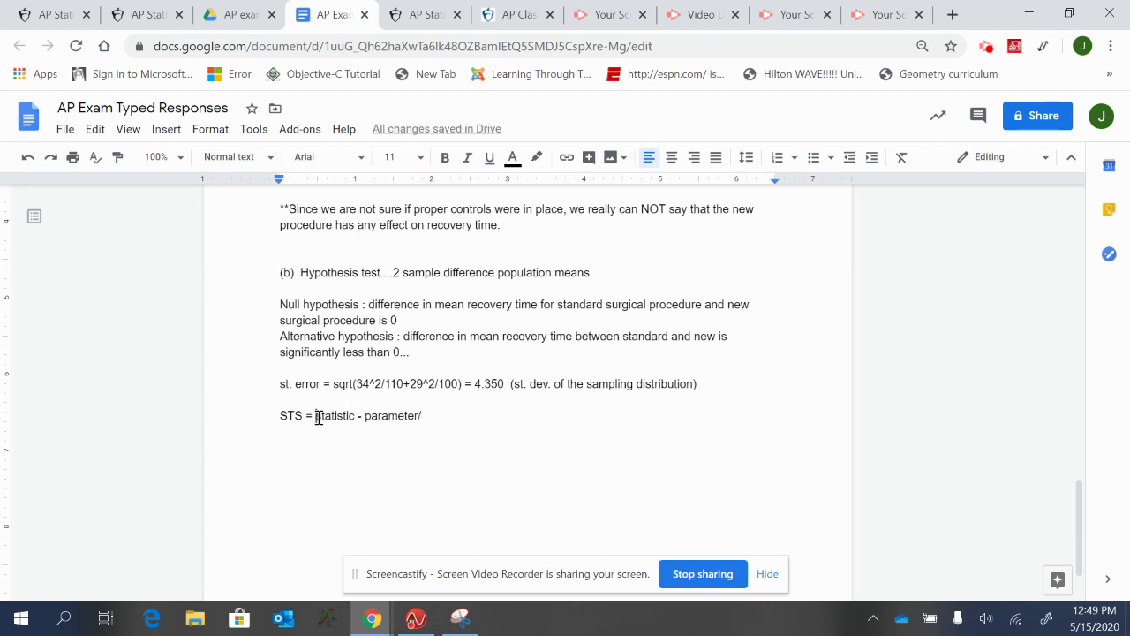
pyautogui.write('(')
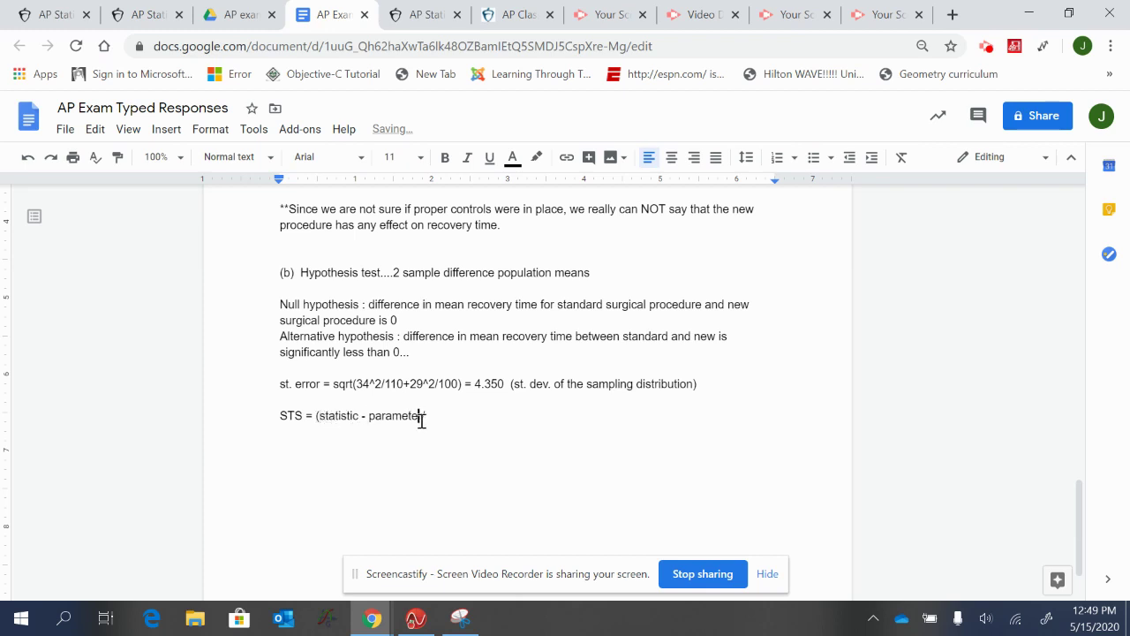
pyautogui.click(423, 416)
pyautogui.write(')')
pyautogui.write('/stand. error')
pyautogui.press('Return')
pyautogui.press('Return')
# - Write the calculation "STS = (-31 - 0)/4.350 = -7.13" and leave a blank line below it
pyautogui.write('STS = (')
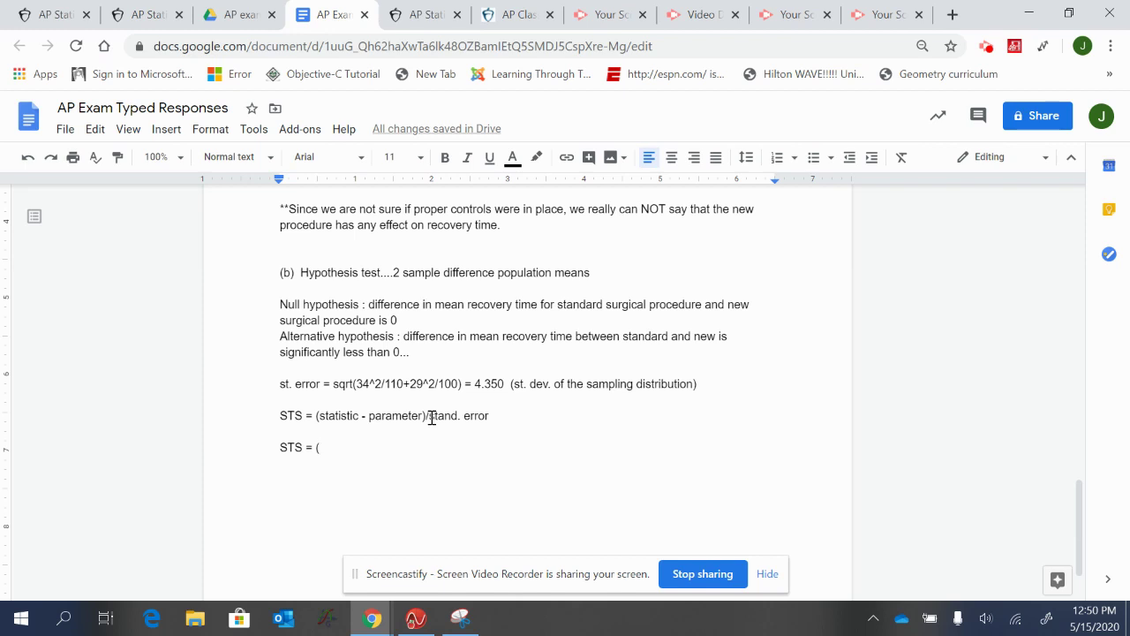
pyautogui.write('-31')
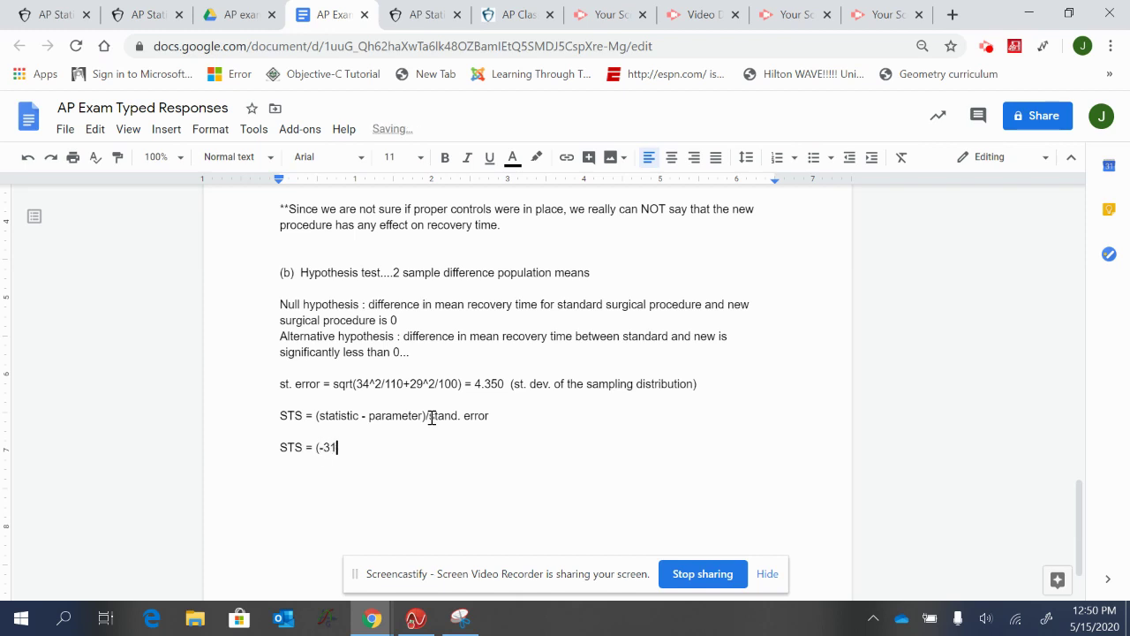
pyautogui.write(' - 0)/')
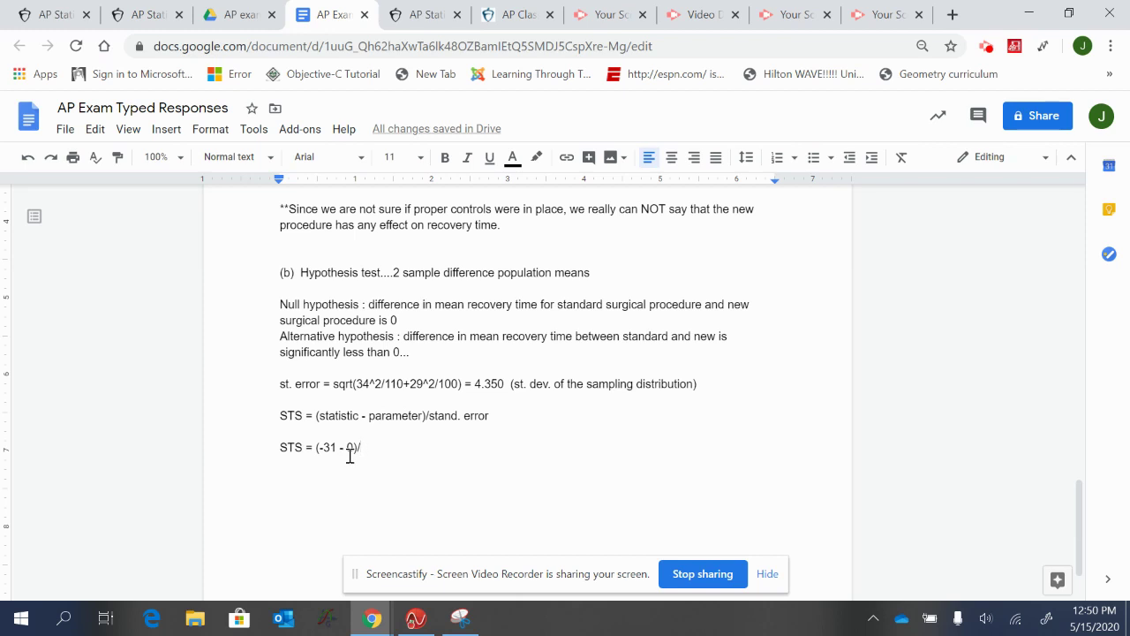
pyautogui.write('4.350')
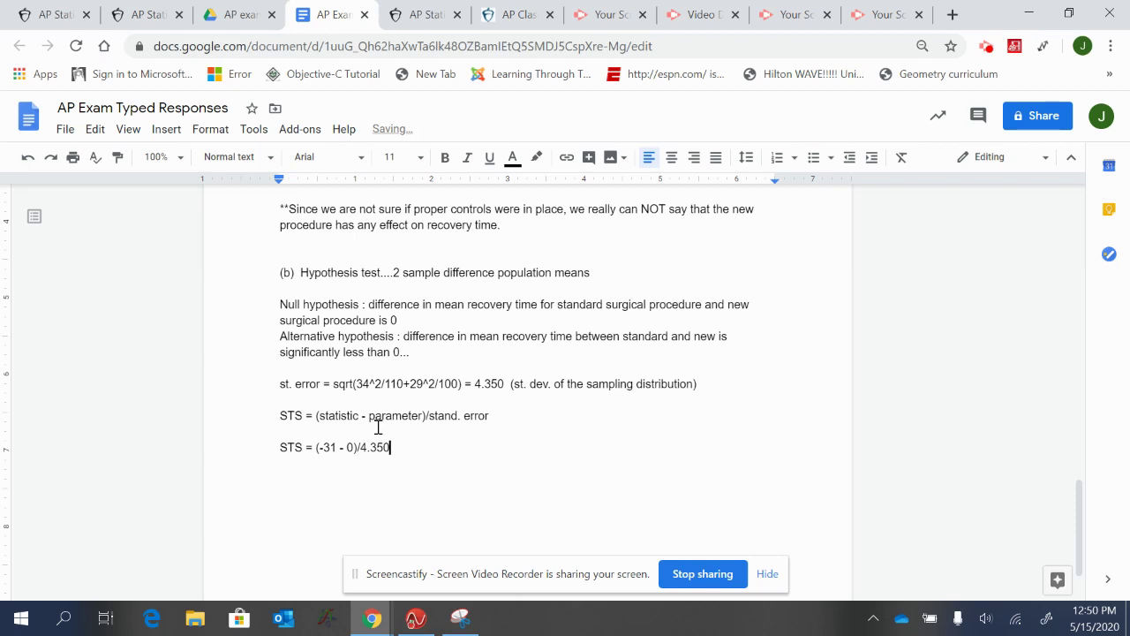
pyautogui.write(' = -7.13')
pyautogui.press('Return')
pyautogui.press('Return')
# - Enter "p-value = P(t<-7.13)" and "p-value < .001" on consecutive lines, then leave a blank line
pyautogui.write('p-value = P(t<-7.13)')
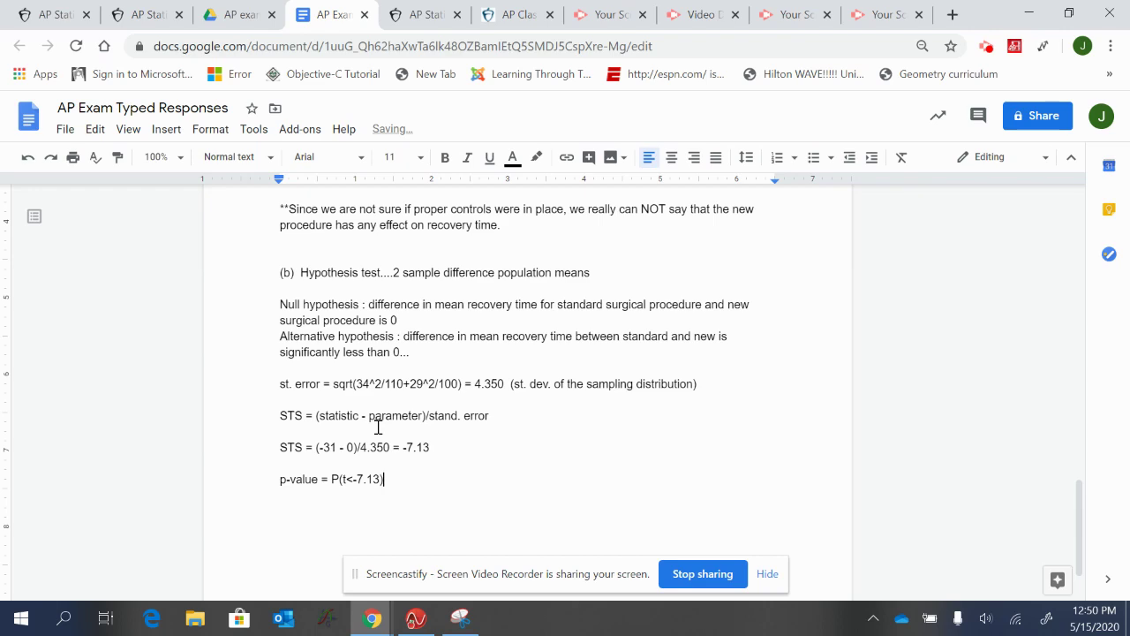
pyautogui.press('Return')
pyautogui.write('p-value < .001')
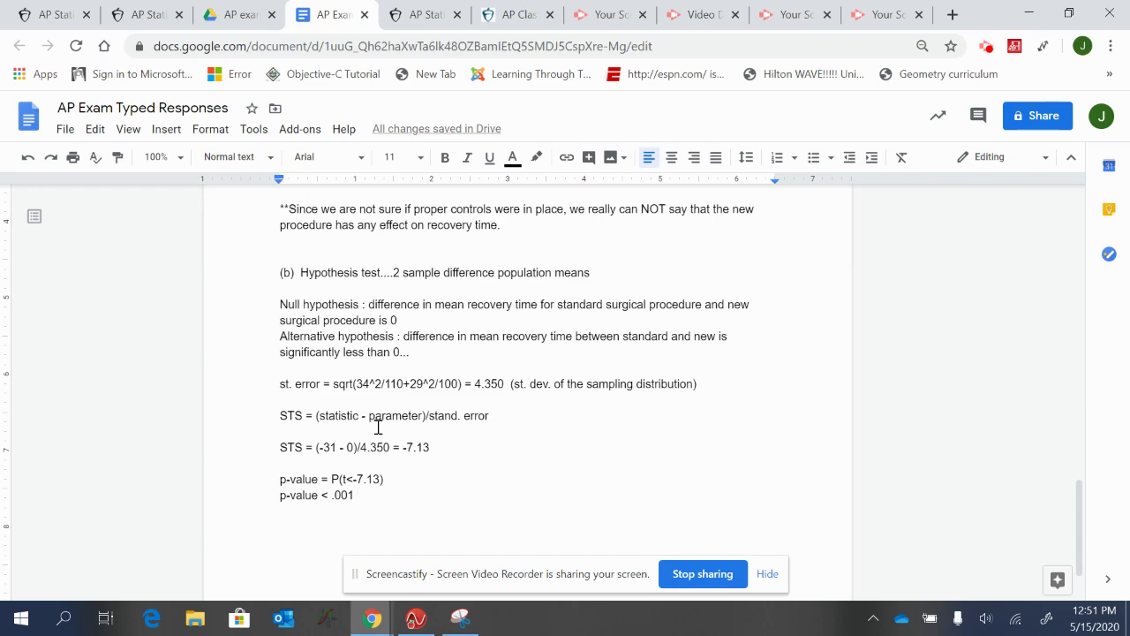
pyautogui.press('Return')
pyautogui.press('Return')
# - Below the p-value lines, start the interpretation with "interpret p-value...p-value < .001 means"
pyautogui.click(277, 304)
pyautogui.click(295, 526)
pyautogui.write('interpret')
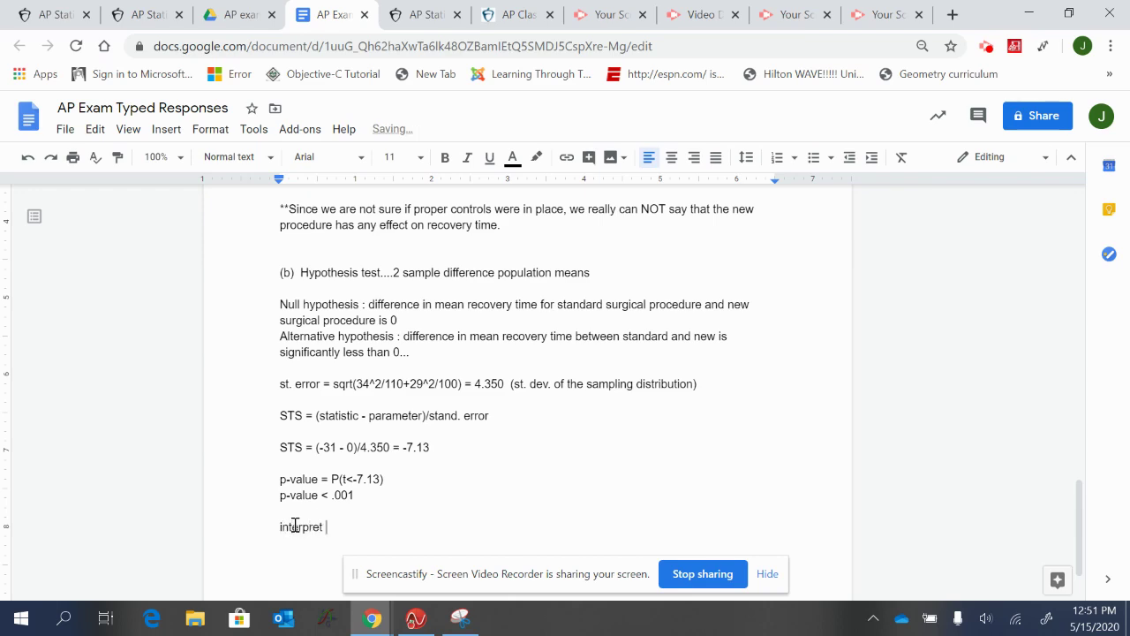
pyautogui.scroll(-1, 429, 455)
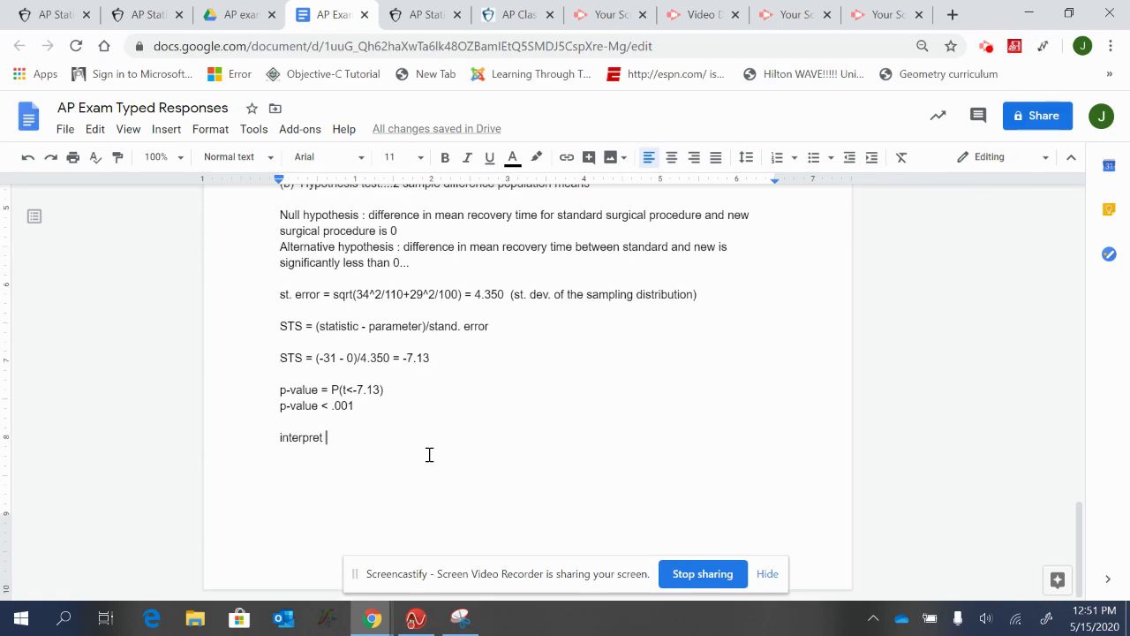
pyautogui.write('p')
pyautogui.write('-v')
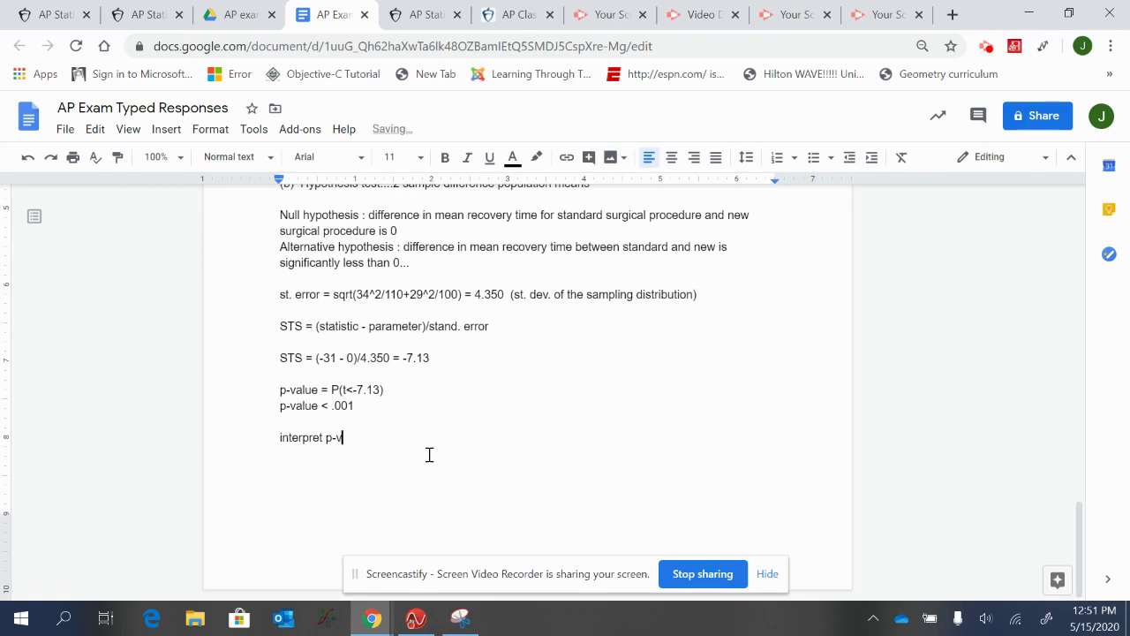
pyautogui.write('alue...p-value < .001 means i')
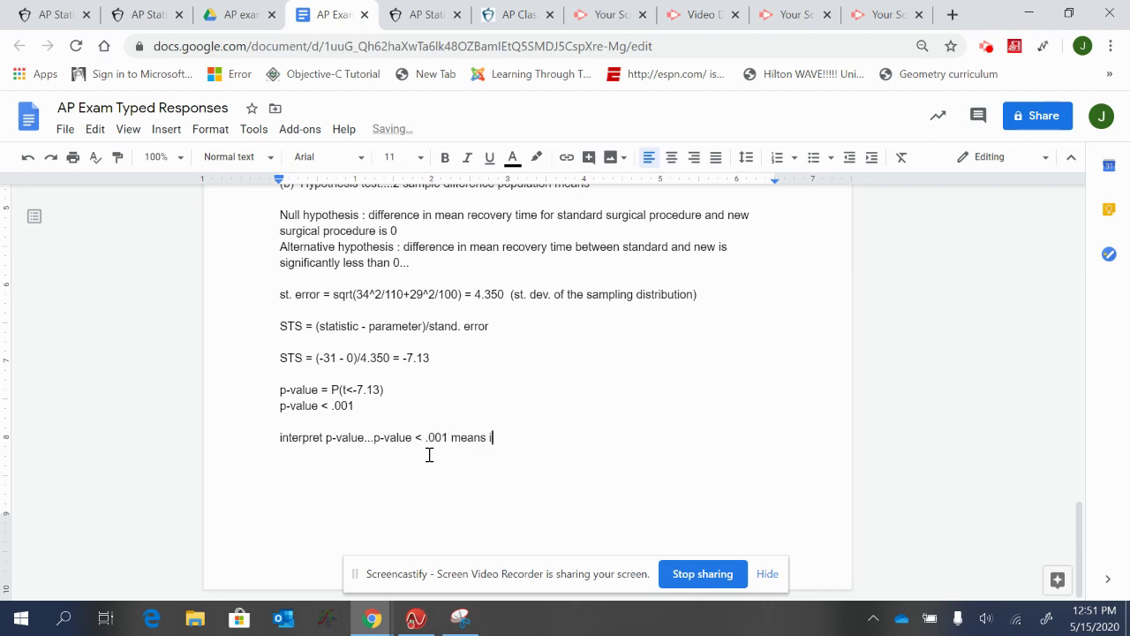
# - Continue the interpretation with "that this is the likelihood of observing a difference in sample means as extreme"
pyautogui.press('BackSpace')
pyautogui.write('that this ')
pyautogui.write('th')
pyautogui.press('BackSpace')
pyautogui.press('BackSpace')
pyautogui.write('is the likelihood of ob')
pyautogui.press('BackSpace')
pyautogui.write('bserving a')
pyautogui.press('BackSpace')
pyautogui.write('a difference in sample means as extreme')
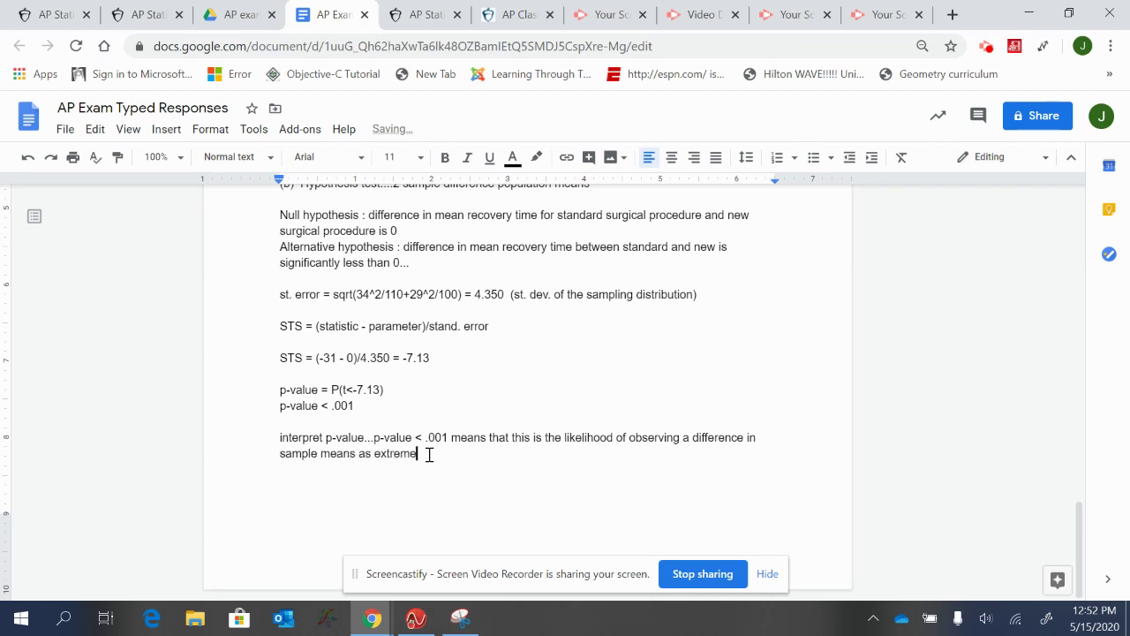
# - Extend the interpretation with "or more extreme than the one we did under the assumption that the null"
pyautogui.write(' or more extreme than the one we ')
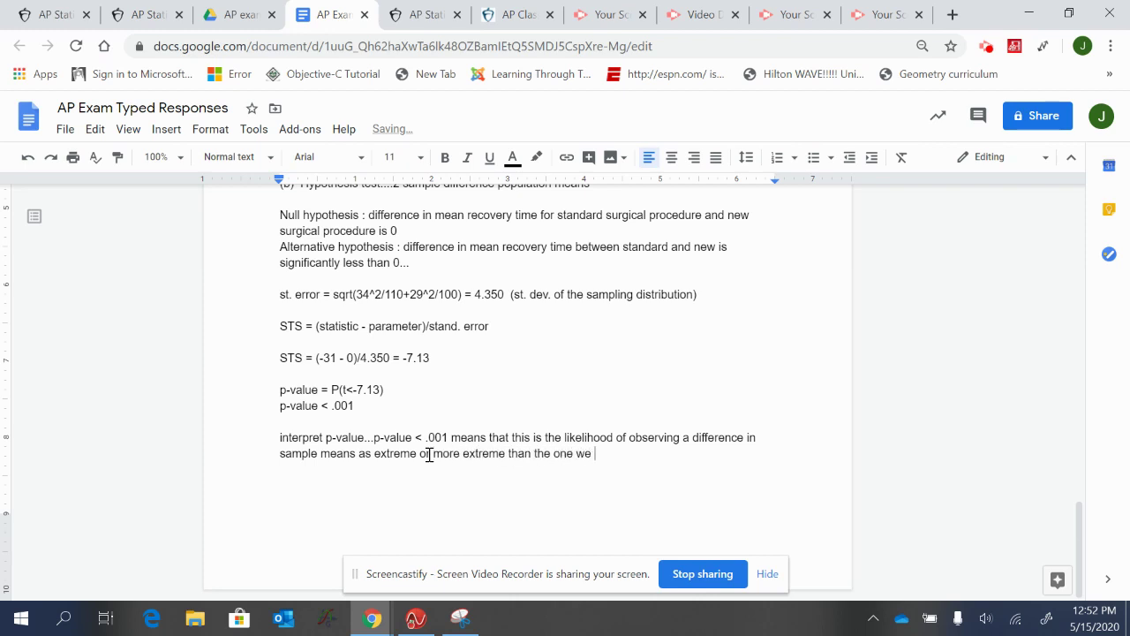
pyautogui.write('did under the assumption that')
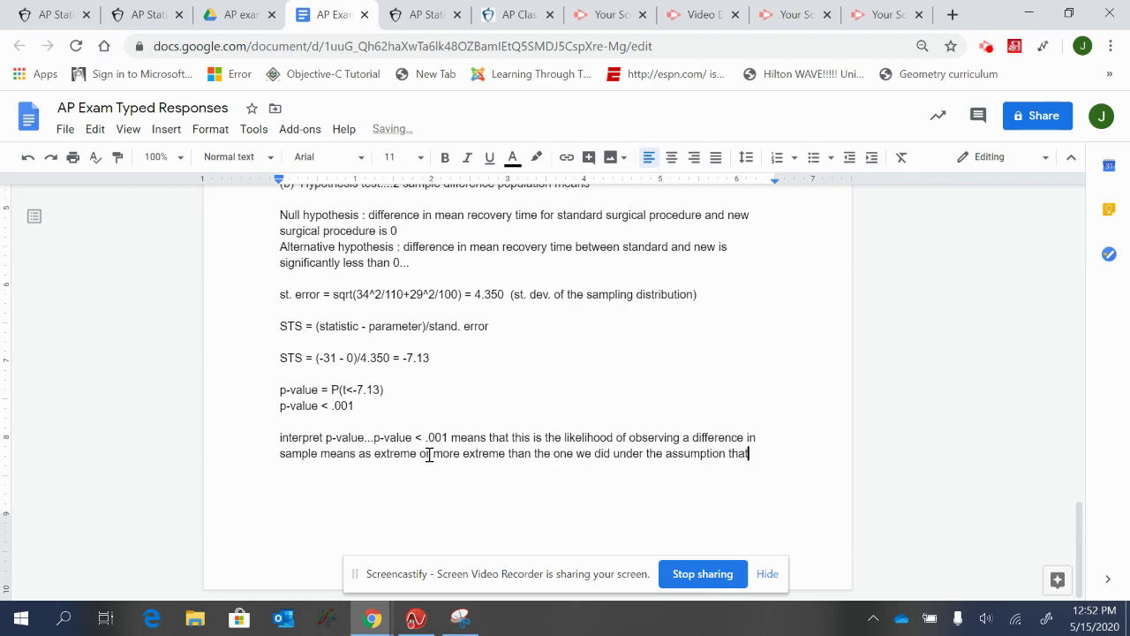
pyautogui.write(' the null h')
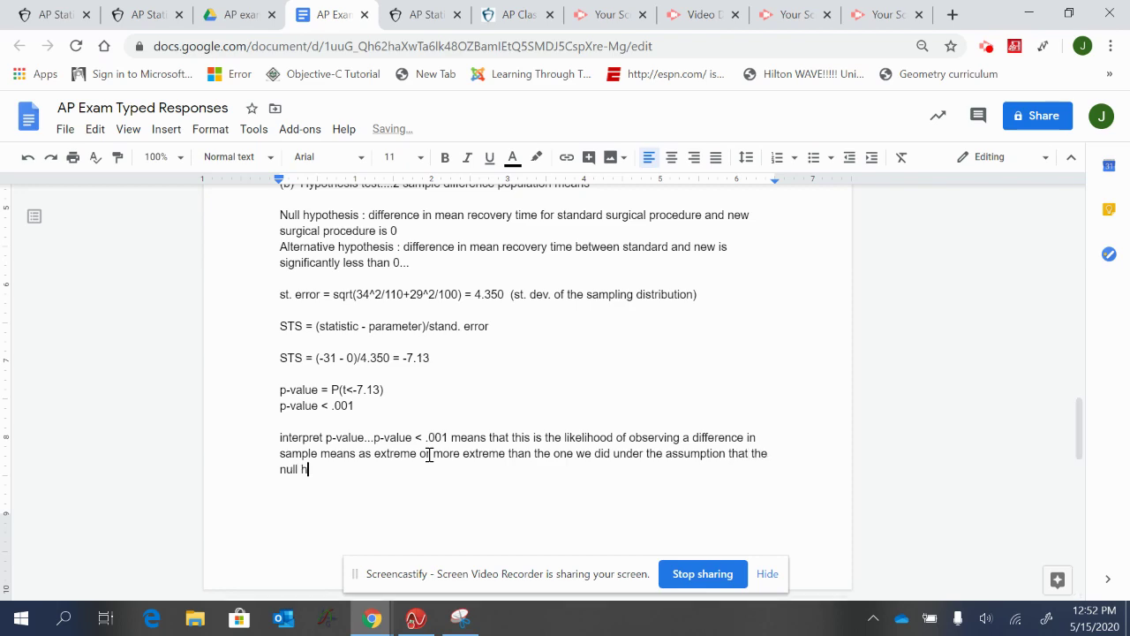
# - Finish the interpretation with "hypothesis is true (no difference in sample means)." and leave a blank line below it
pyautogui.write('ypothese')
pyautogui.press('BackSpace')
pyautogui.write('i')
pyautogui.write('s is true (')
pyautogui.write('no diffe')
pyautogui.write('rence in sample')
pyautogui.write(' means)')
pyautogui.write('. ')
pyautogui.write('St')
pyautogui.press('BackSpace')
pyautogui.press('BackSpace')
pyautogui.press('Return')
pyautogui.press('Return')
# - Begin the conclusion "Since this p-value is less than .001, we could say there is a significant decrease in recovery time from this group between the"
pyautogui.write('Since this p-value ')
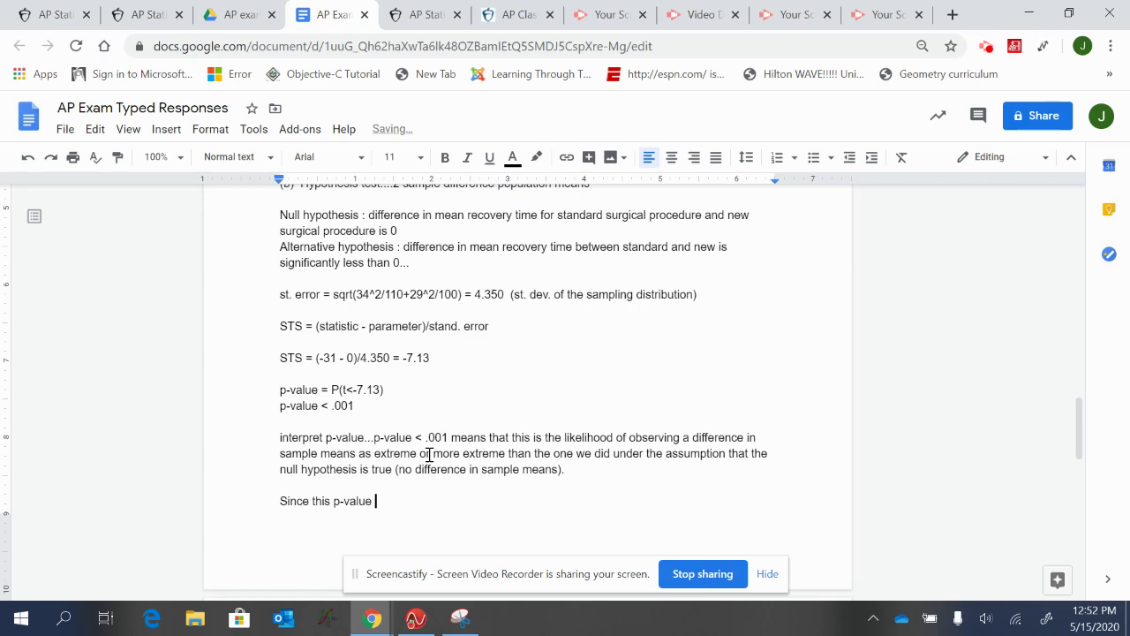
pyautogui.write('is less than .001, we could say t')
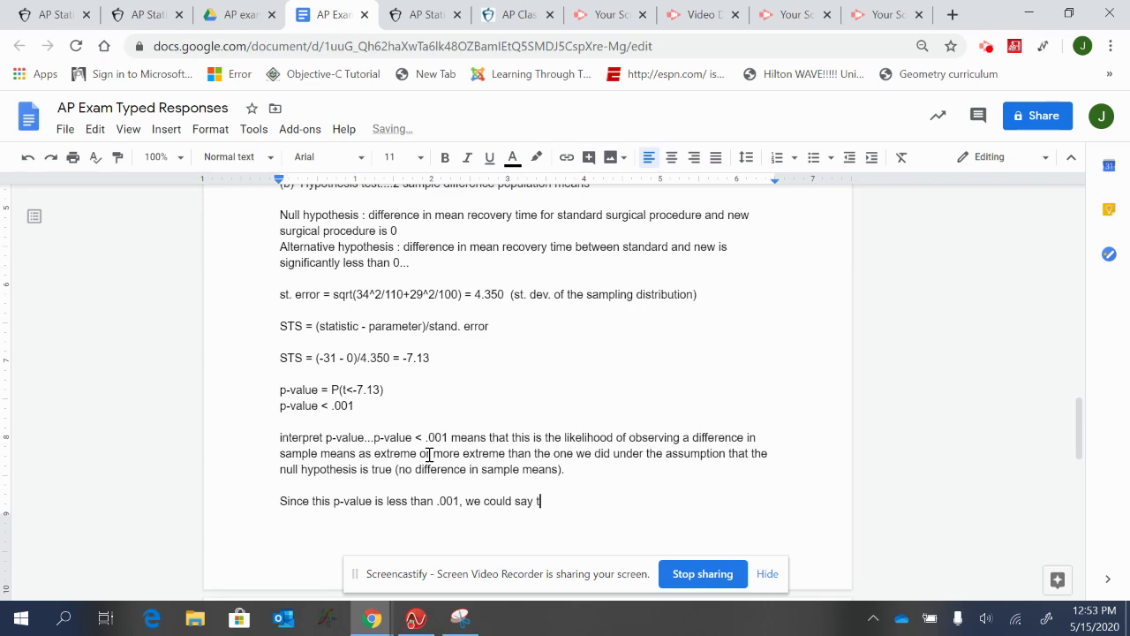
pyautogui.write('here is a significant decrease in recovery time ')
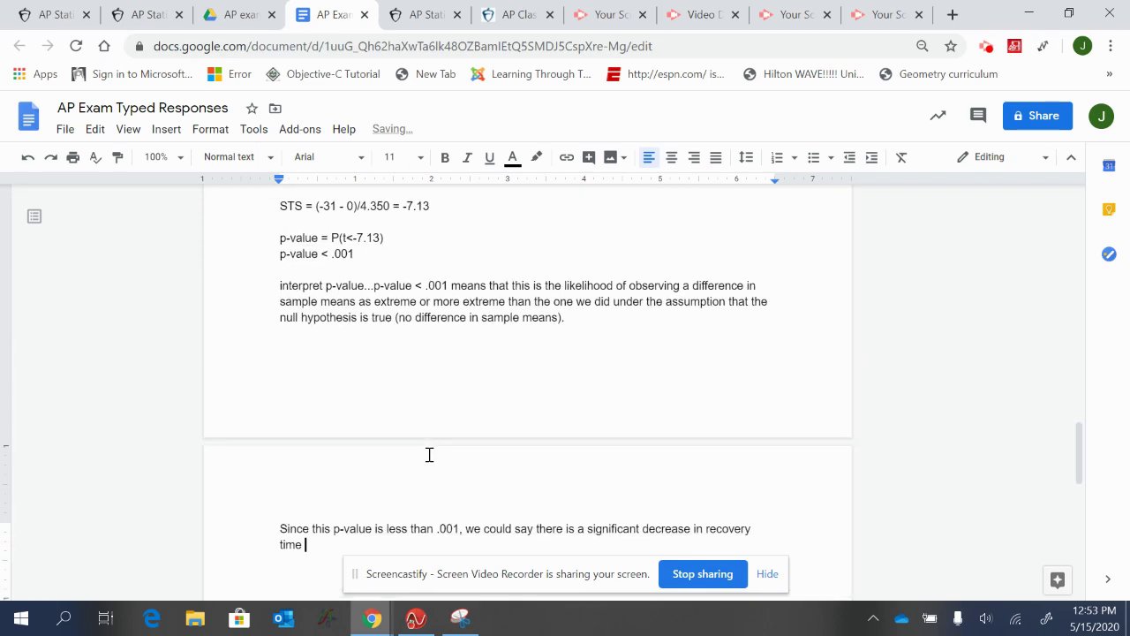
pyautogui.write('from this grou')
pyautogui.write('p between t')
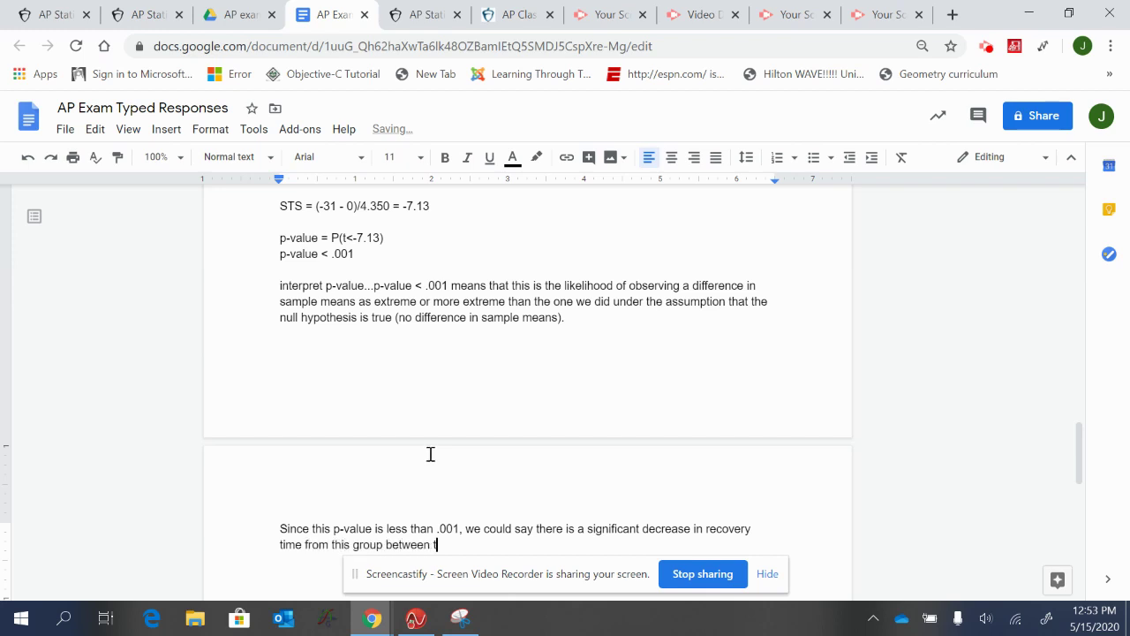
pyautogui.write('he')
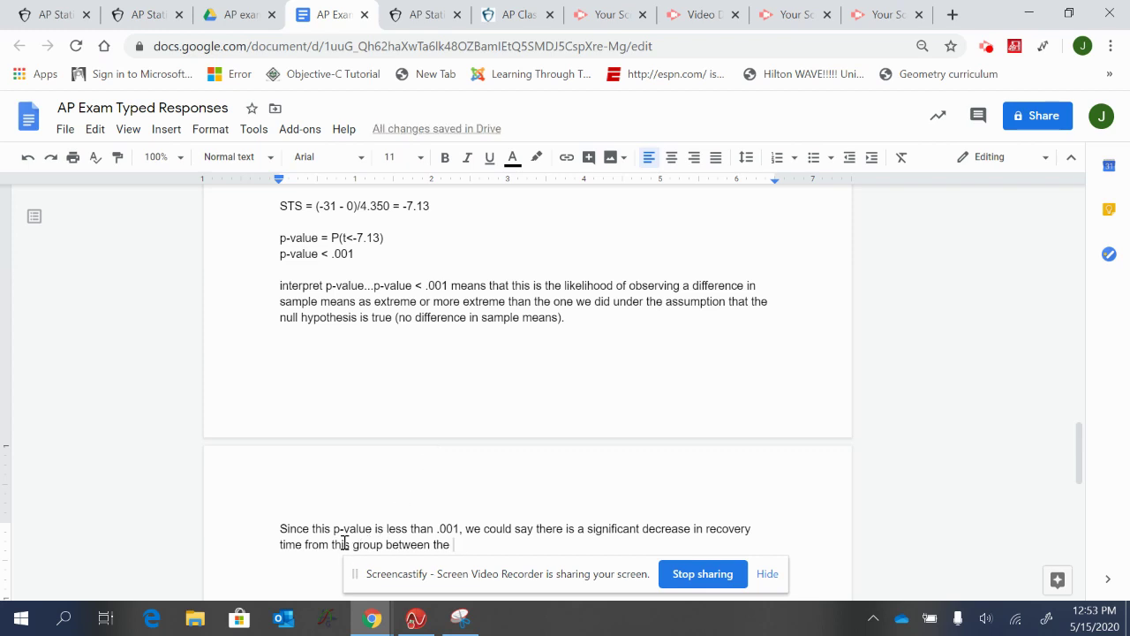
# - Change "this group" to "these samples" and end the conclusion with "between those that received the new surgical procedure and the standard."
pyautogui.moveTo(342, 543); pyautogui.dragTo(384, 547)
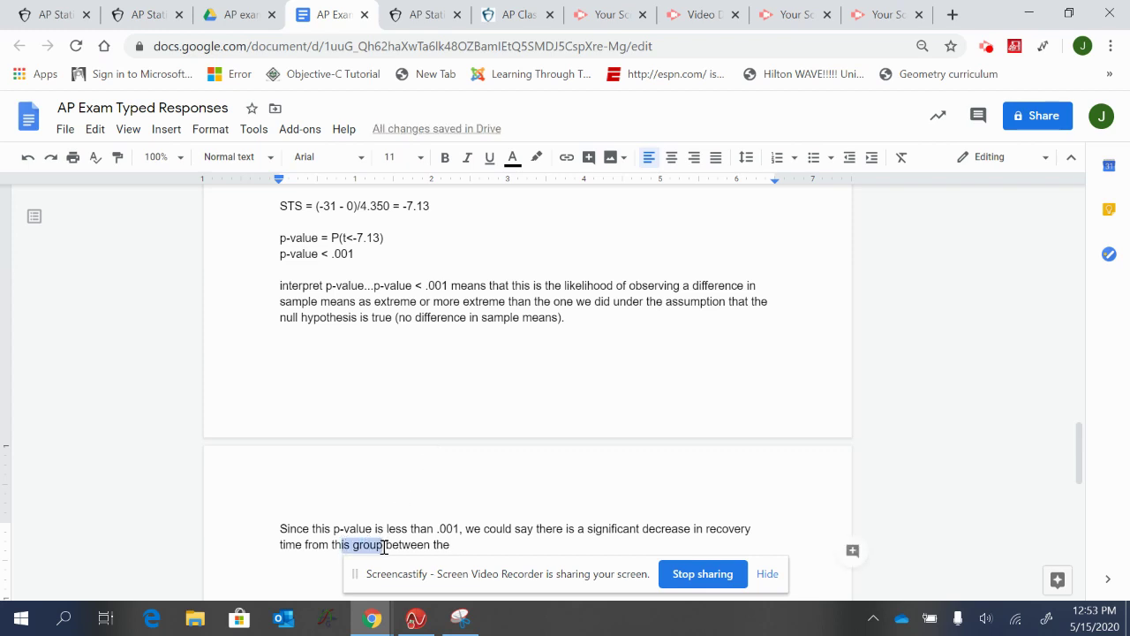
pyautogui.write('ese samples')
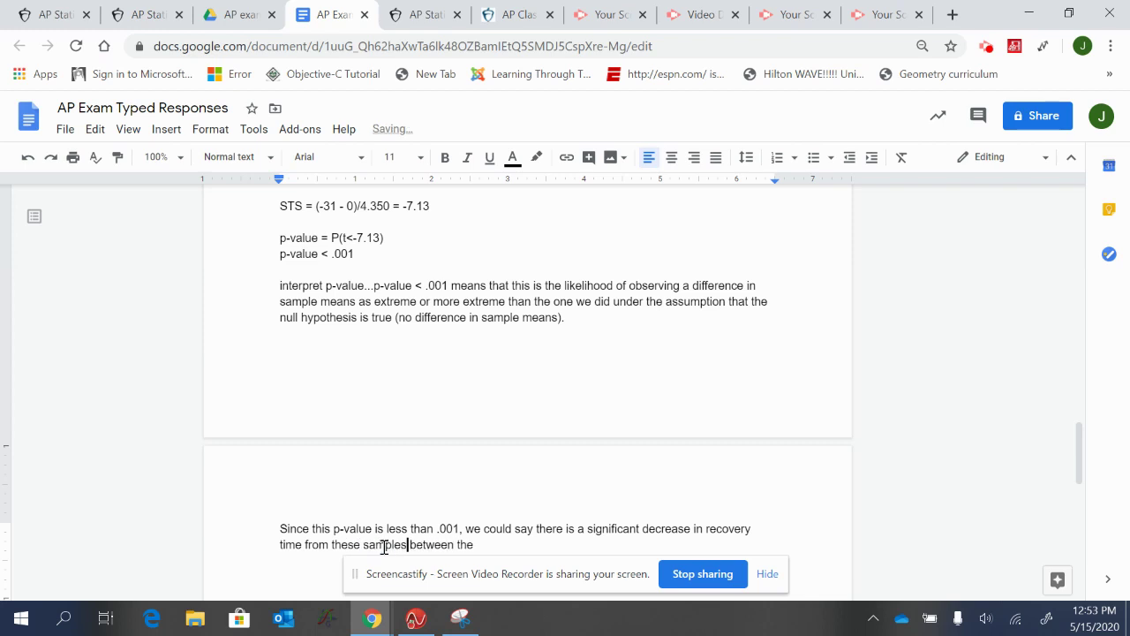
pyautogui.click(477, 544)
pyautogui.press('BackSpace')
pyautogui.write('ose that received the ')
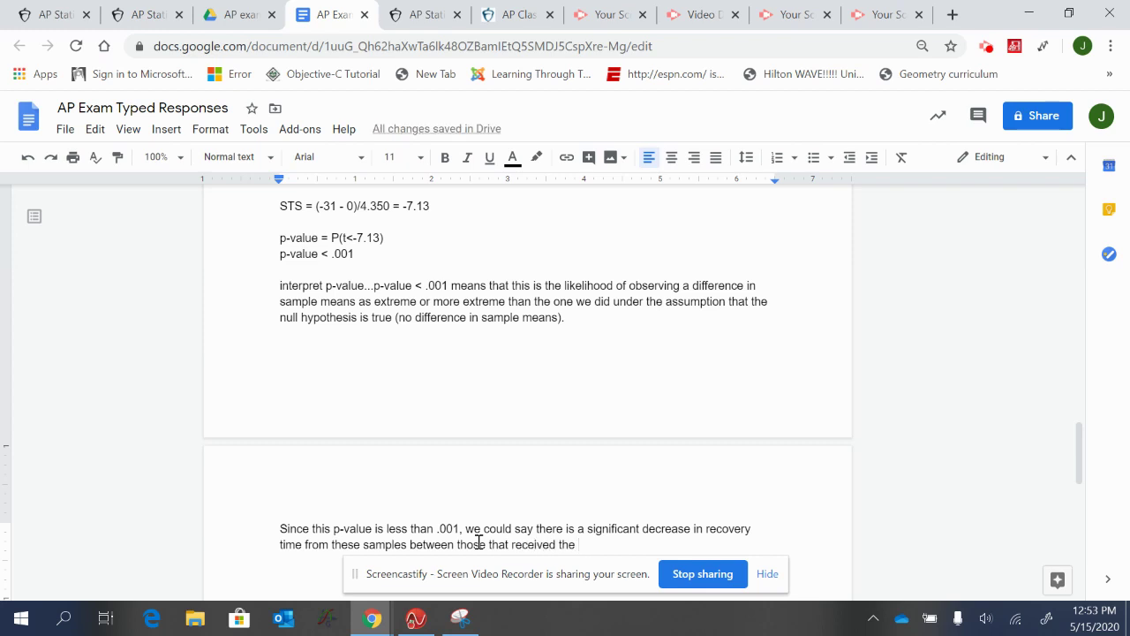
pyautogui.write('new su')
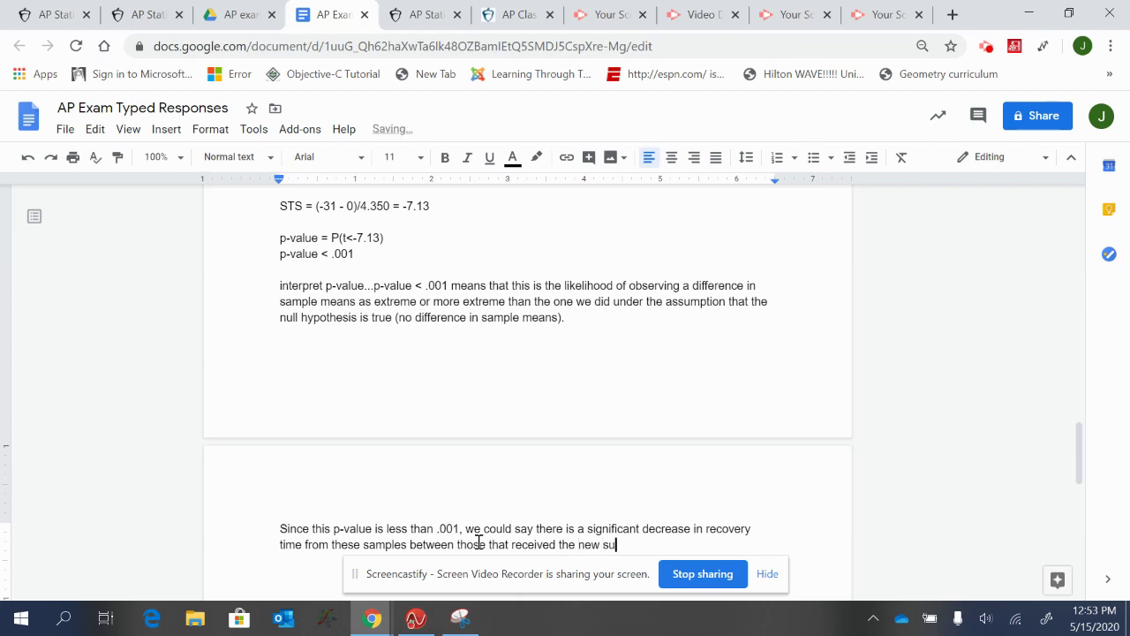
pyautogui.write('rgical')
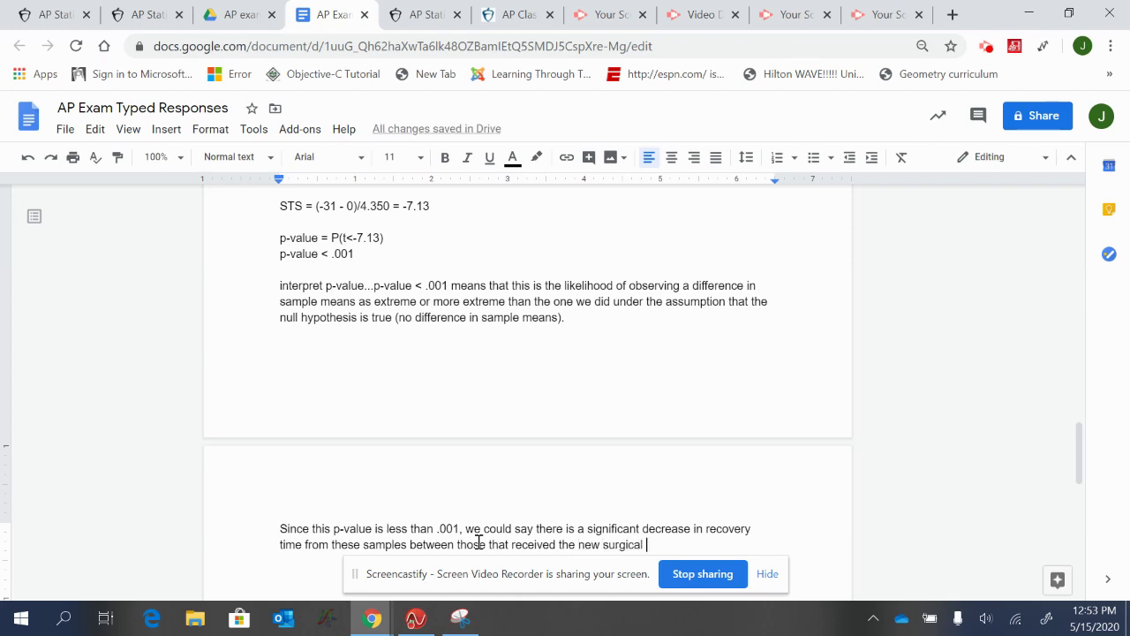
pyautogui.write(' proce')
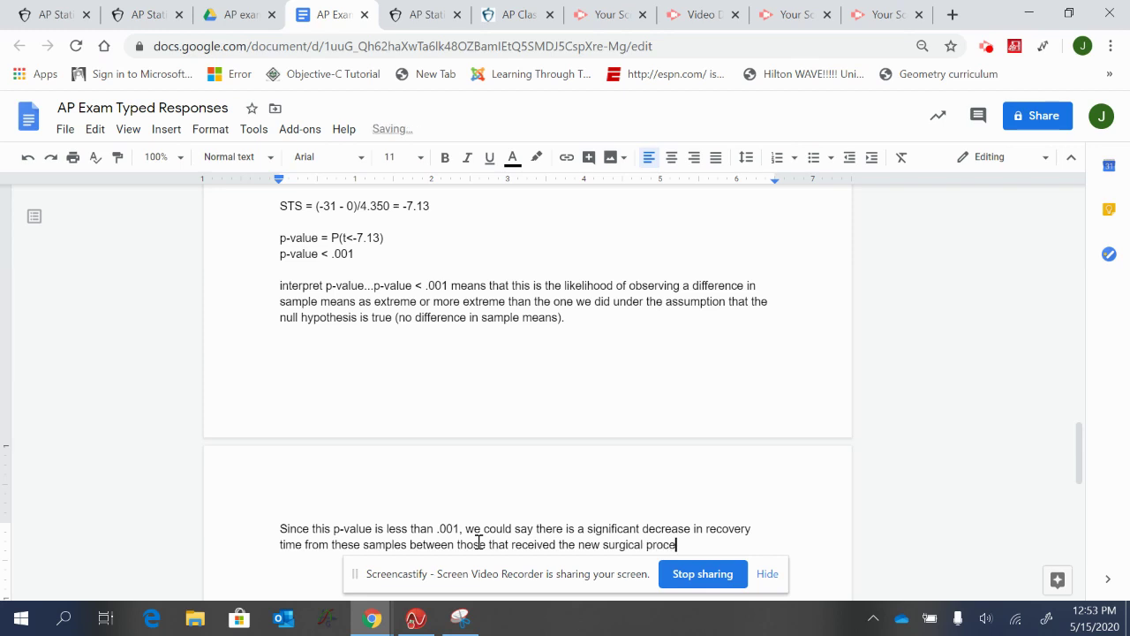
pyautogui.write('dure and the stand')
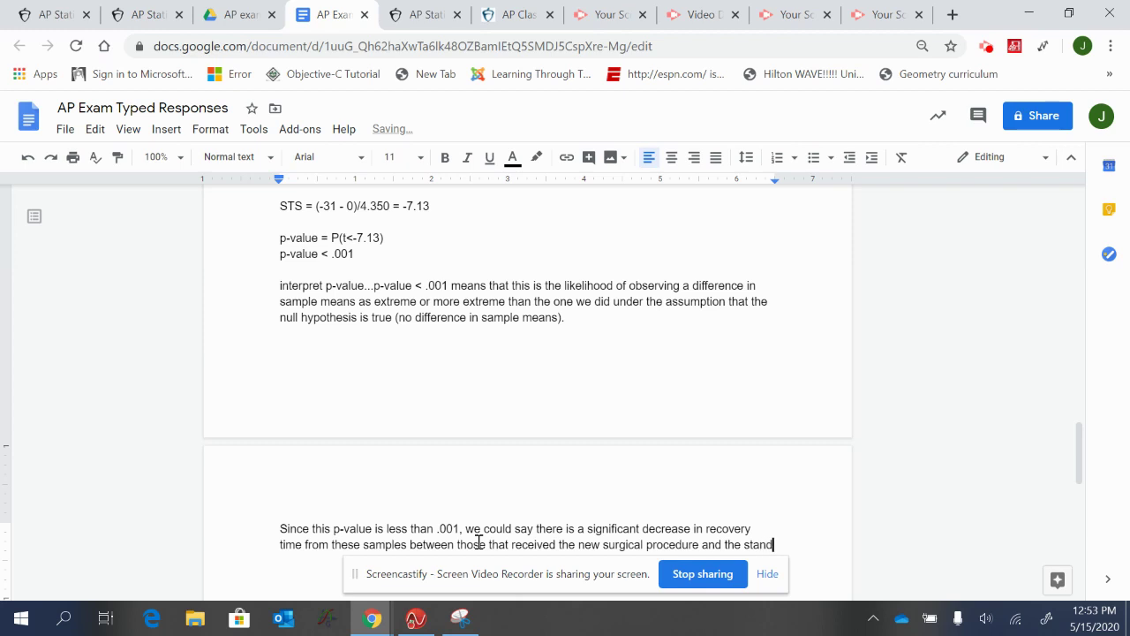
pyautogui.write('ard.')
# - Review the written conclusion, the part (b) hypothesis test work and the part (a) answer for missing pieces
pyautogui.scroll(-2, 478, 542)
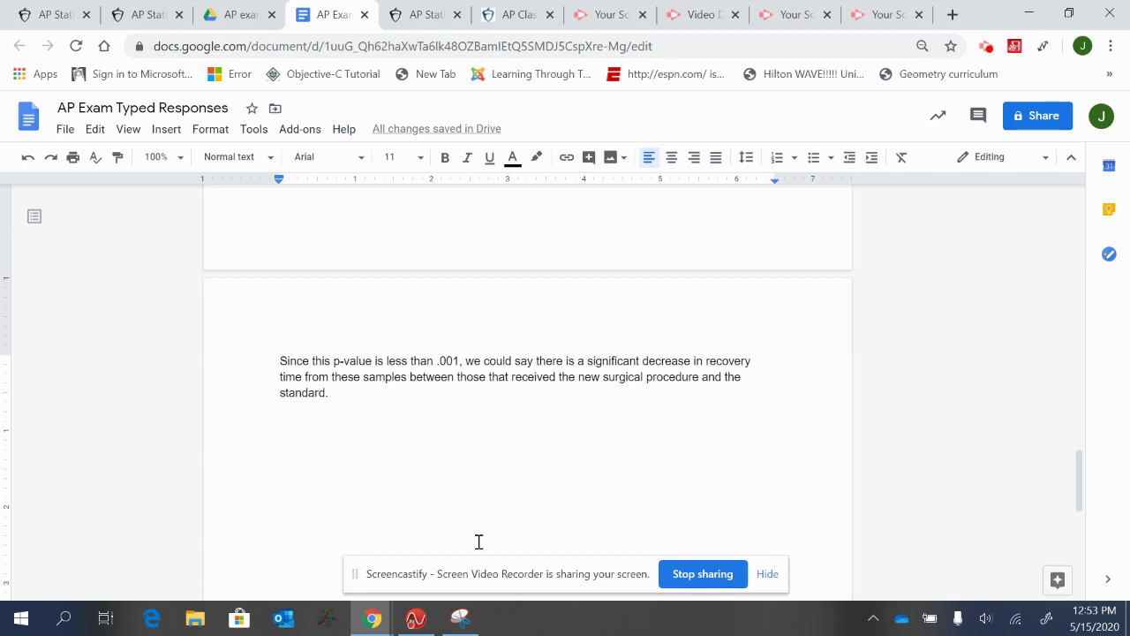
pyautogui.scroll(3, 478, 541)
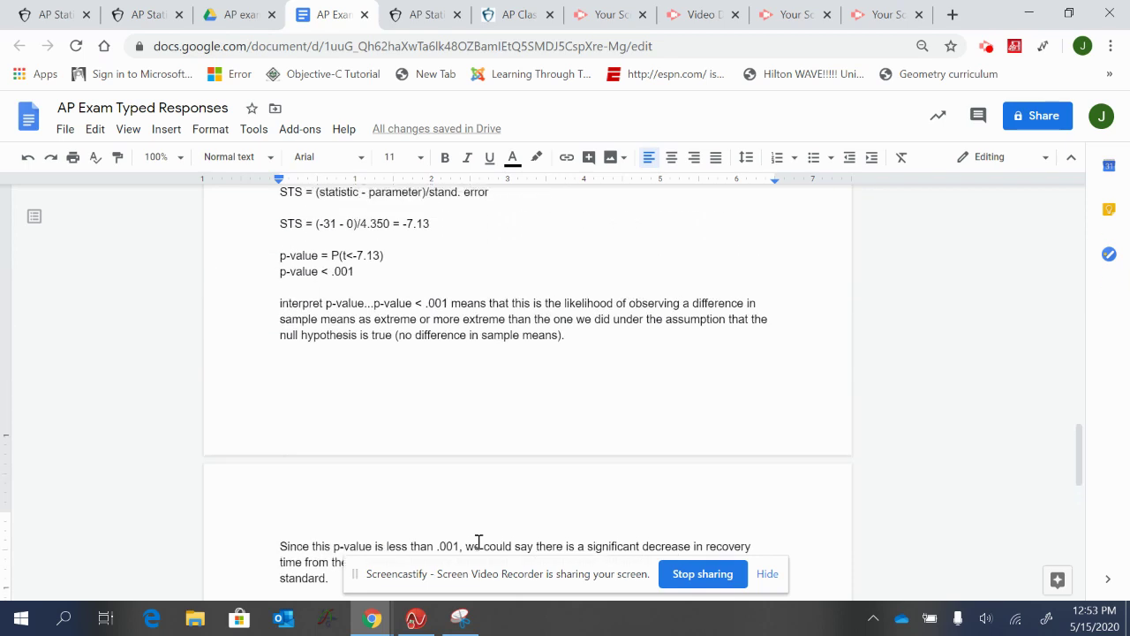
pyautogui.scroll(1, 477, 541)
pyautogui.scroll(-2, 478, 542)
pyautogui.scroll(1, 478, 542)
pyautogui.scroll(3, 478, 541)
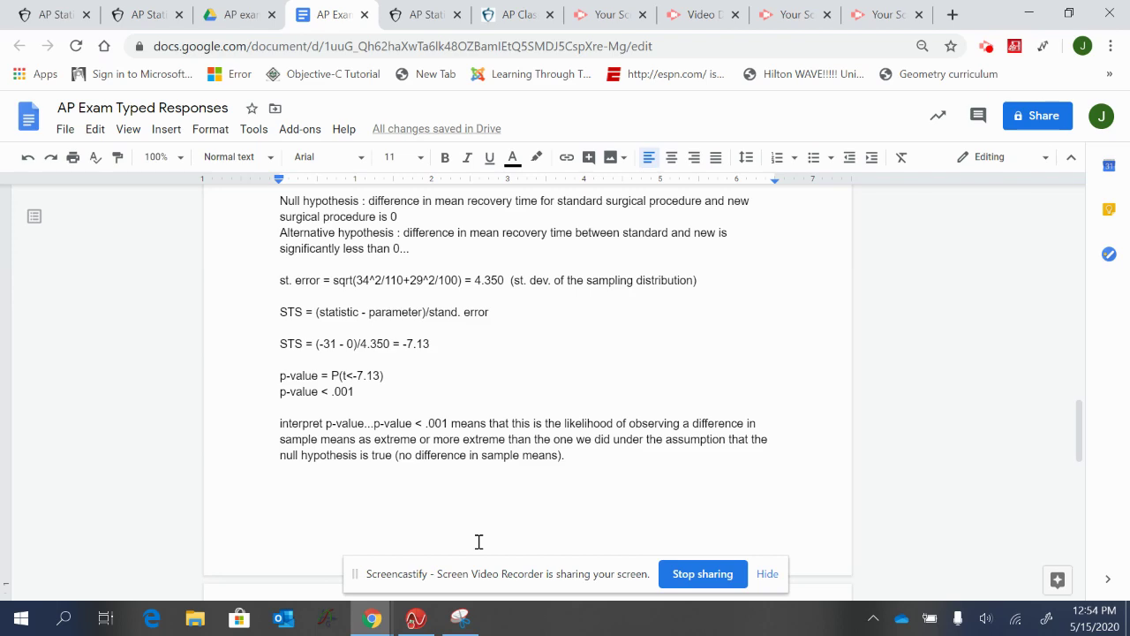
pyautogui.scroll(2, 477, 542)
pyautogui.click(635, 256)
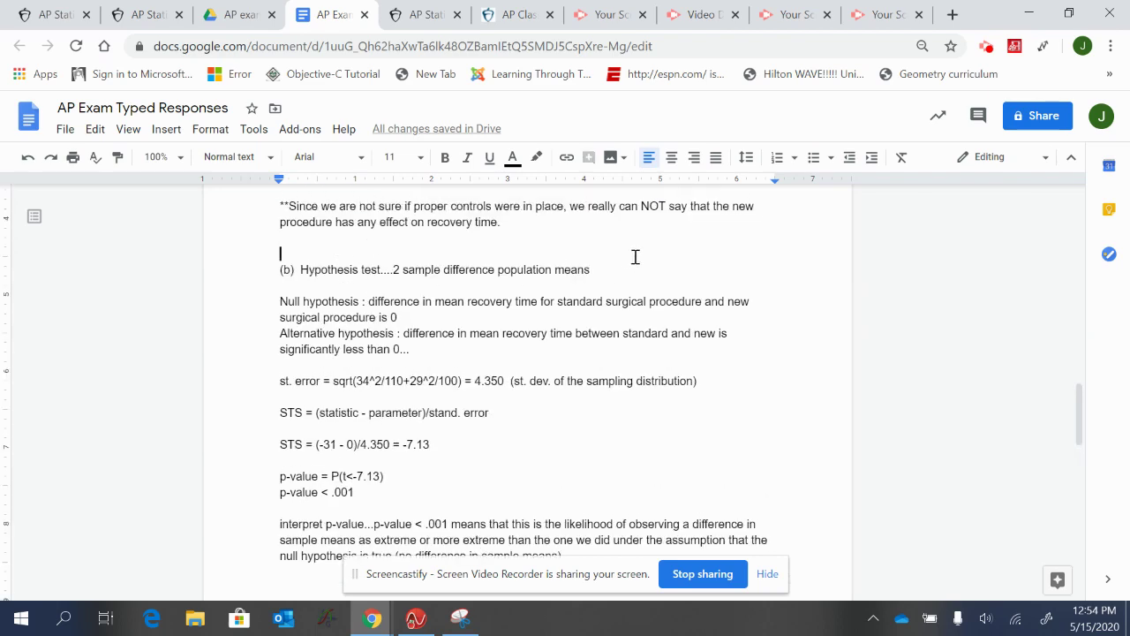
pyautogui.moveTo(630, 262); pyautogui.dragTo(630, 268)
pyautogui.scroll(5, 631, 203)
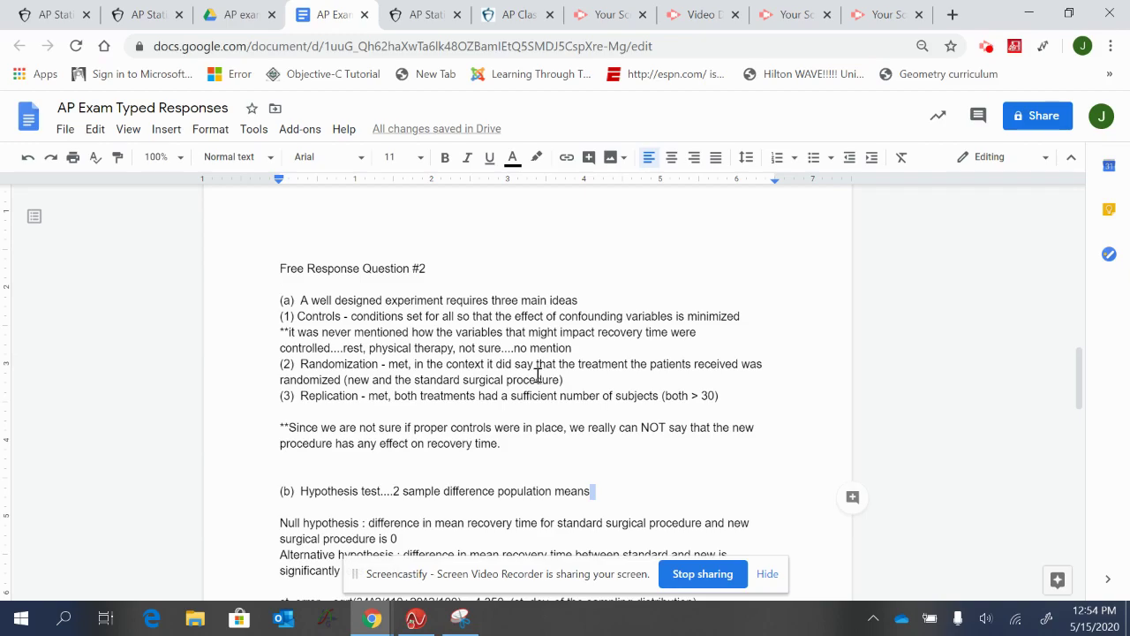
# - Insert the line "Conditions for infer" below the part (b) heading, with the spelling of "Conditions" corrected
pyautogui.click(618, 489)
pyautogui.press('Return')
pyautogui.press('Return')
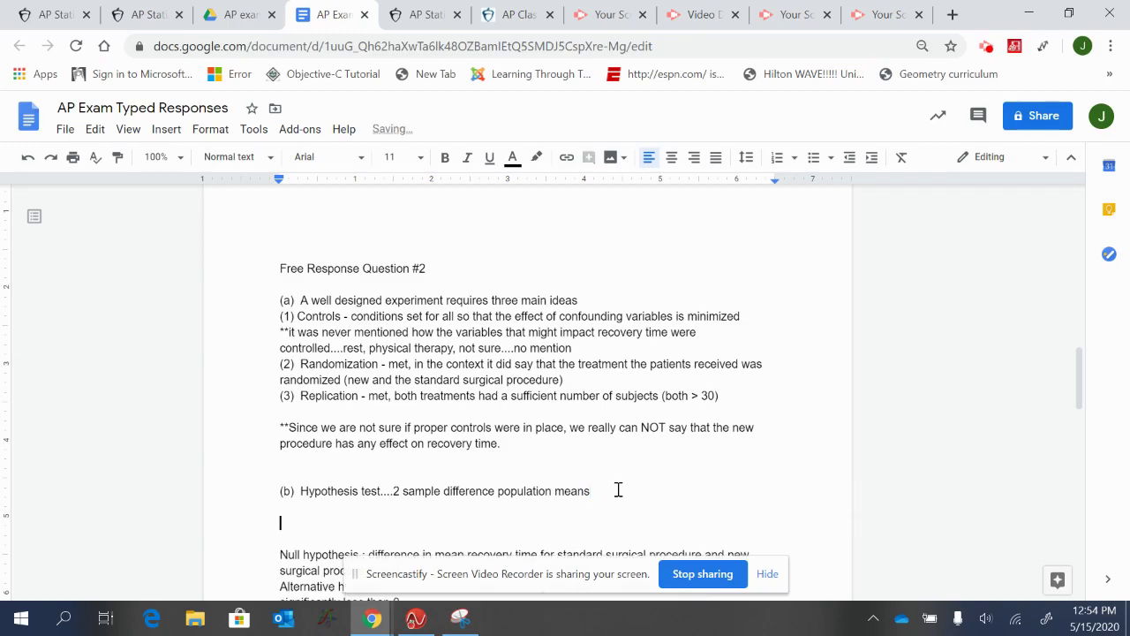
pyautogui.write('Condtions for inf')
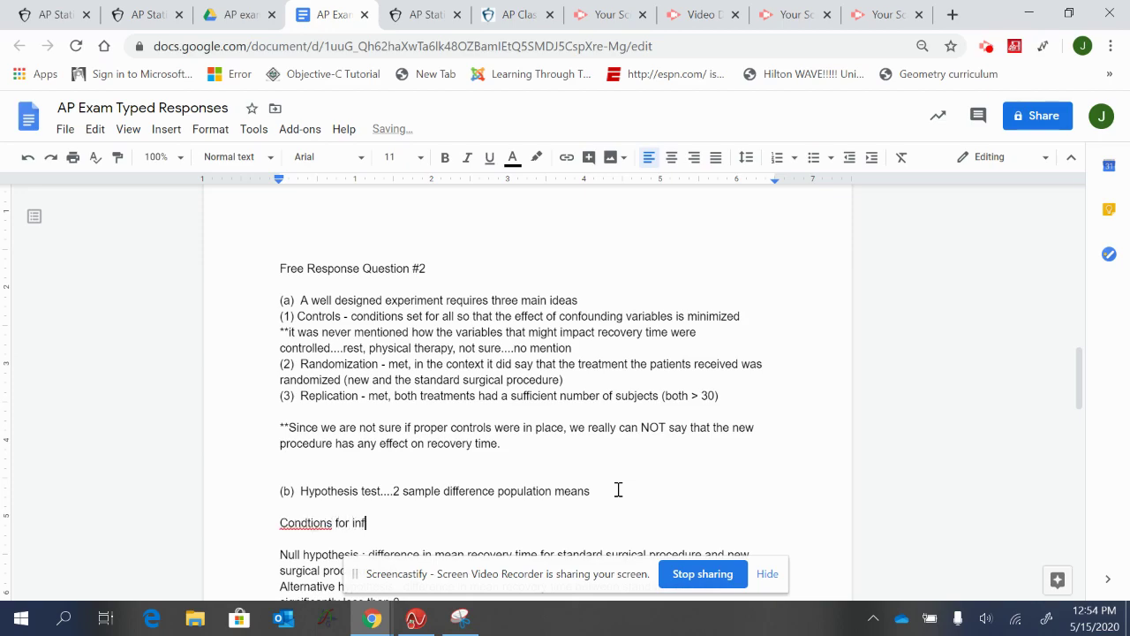
pyautogui.write('er')
pyautogui.click(309, 523)
pyautogui.click(304, 495)
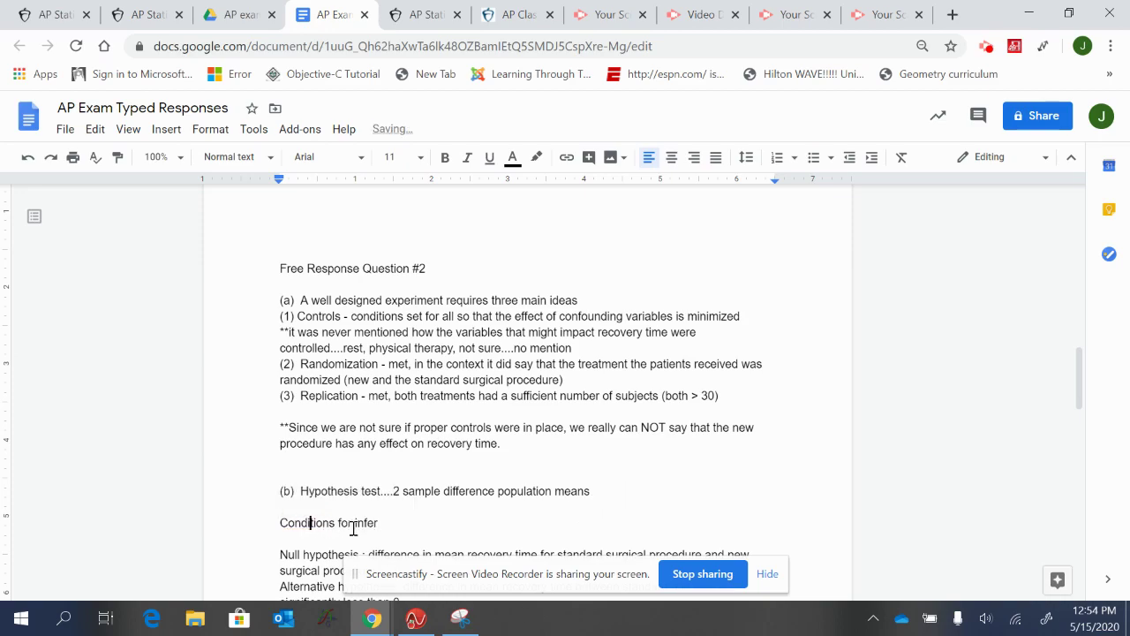
# - Reword the new line as "Conditions necessary for inference" and leave a blank line below it
pyautogui.press('BackSpace')
pyautogui.press('BackSpace')
pyautogui.press('BackSpace')
pyautogui.press('BackSpace')
pyautogui.press('BackSpace')
pyautogui.press('BackSpace')
pyautogui.press('BackSpace')
pyautogui.press('BackSpace')
pyautogui.press('BackSpace')
pyautogui.write('nce')
pyautogui.press('BackSpace')
pyautogui.press('BackSpace')
pyautogui.write('ecessary for in')
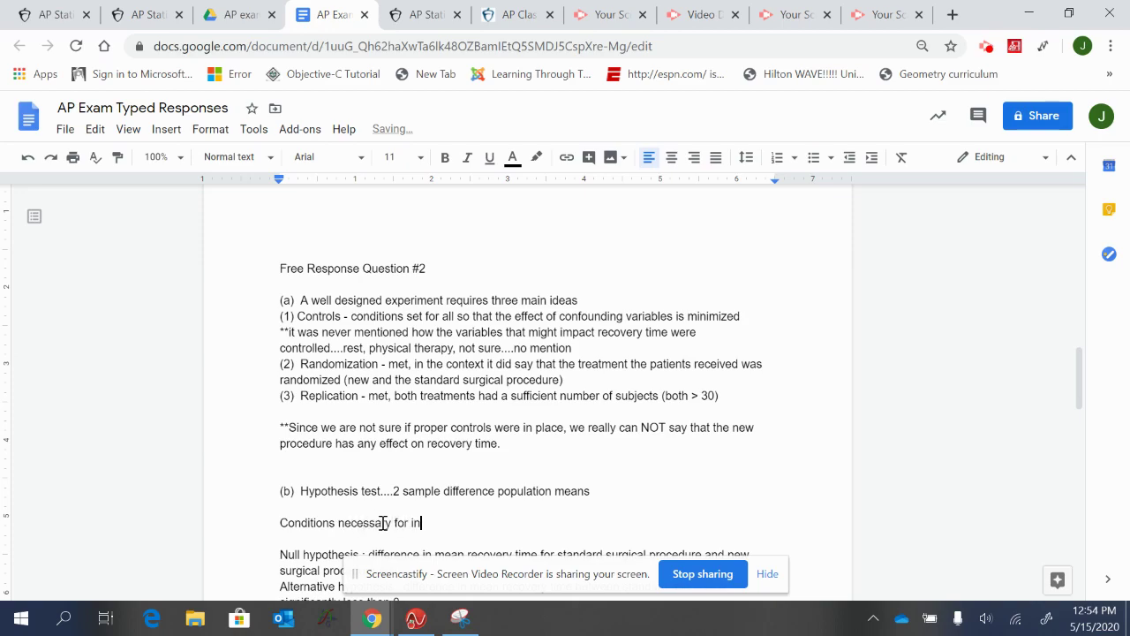
pyautogui.write('ference')
pyautogui.press('Return')
pyautogui.press('Return')
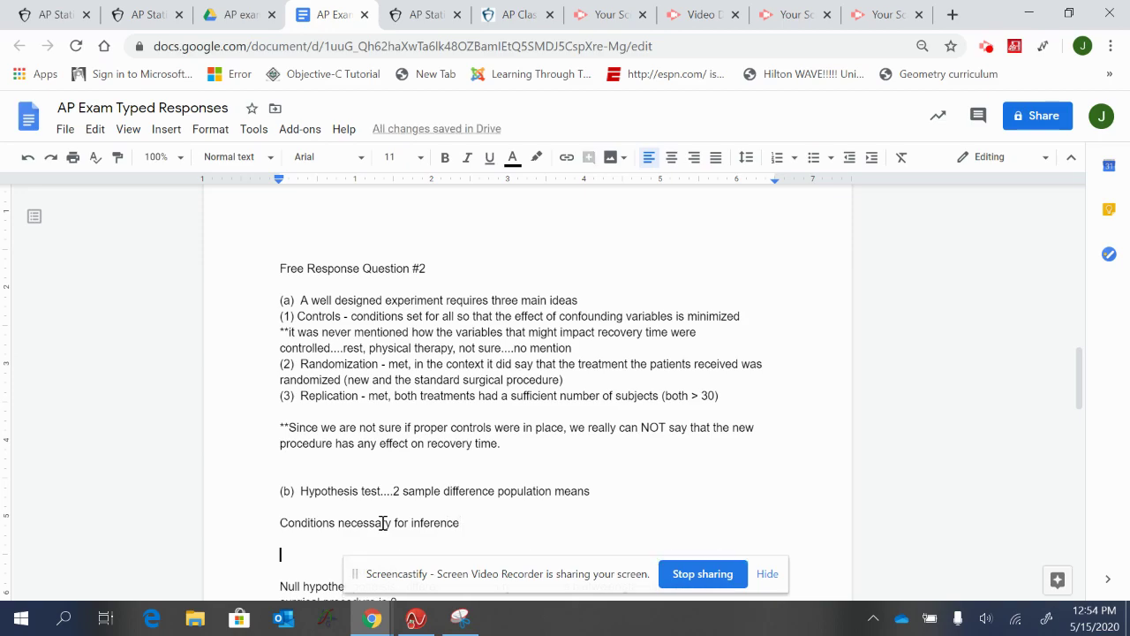
# - Start the first condition below the inference heading with "(1) Unbiased data....was this a simple random sample of"
pyautogui.write('(1')
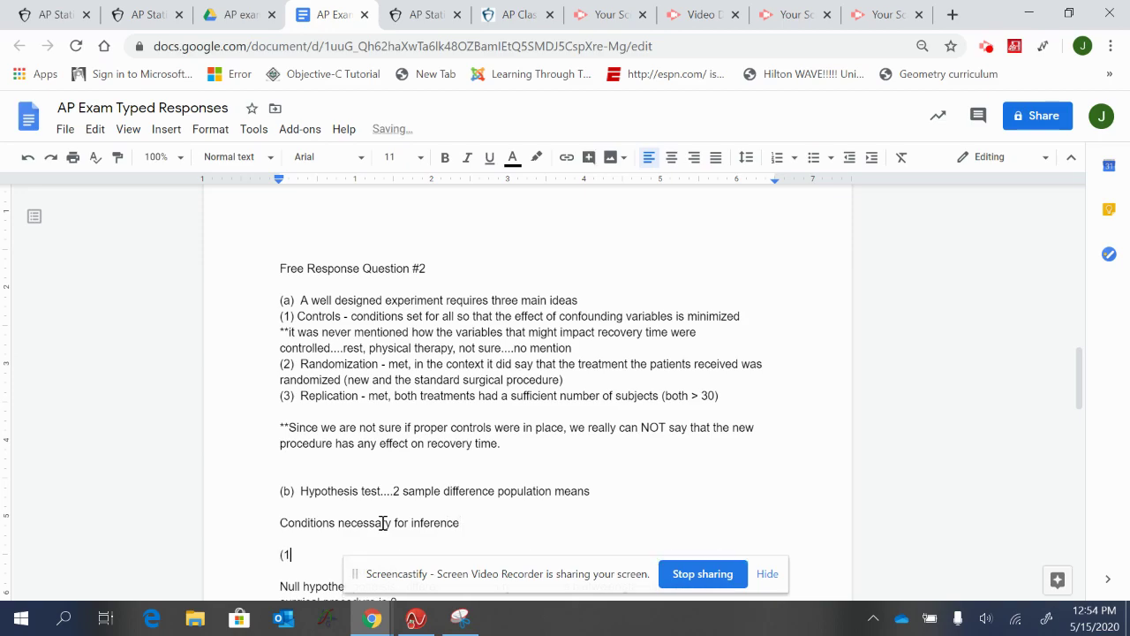
pyautogui.write(')  Unbiased data....')
pyautogui.scroll(-2, 382, 523)
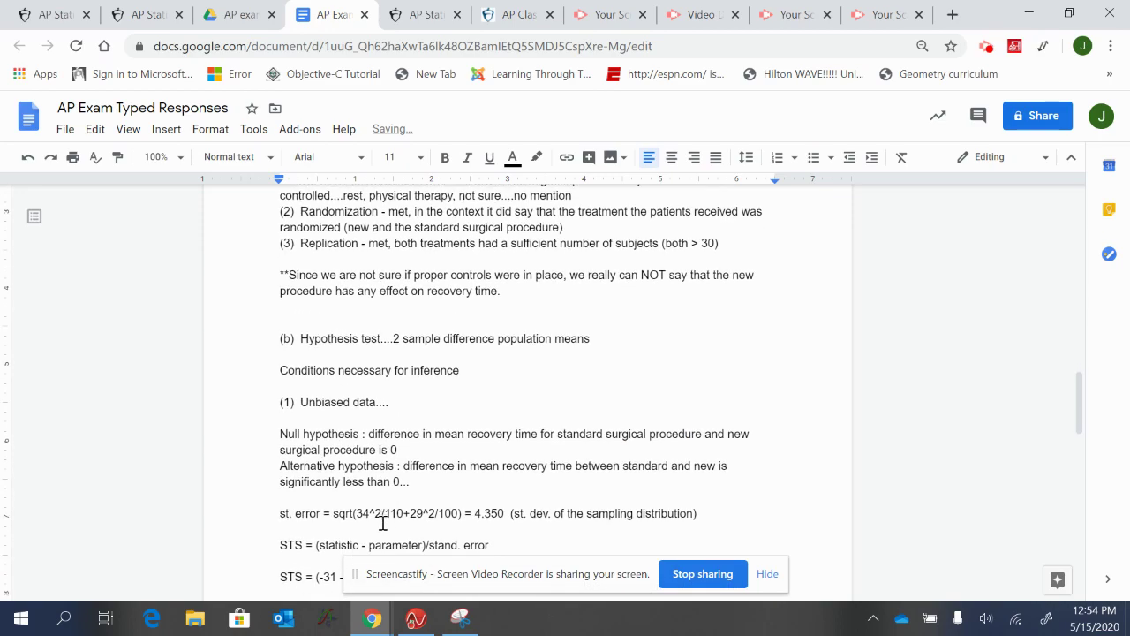
pyautogui.write('....and')
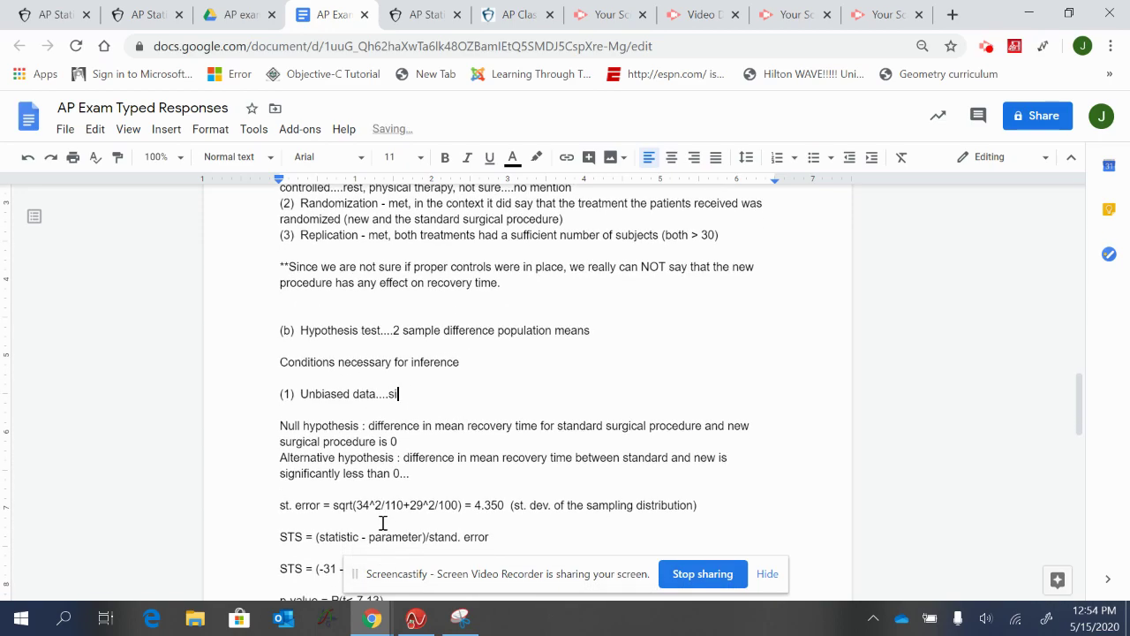
pyautogui.press('BackSpace')
pyautogui.press('BackSpace')
pyautogui.press('BackSpace')
pyautogui.write('was this a simple random sample of')
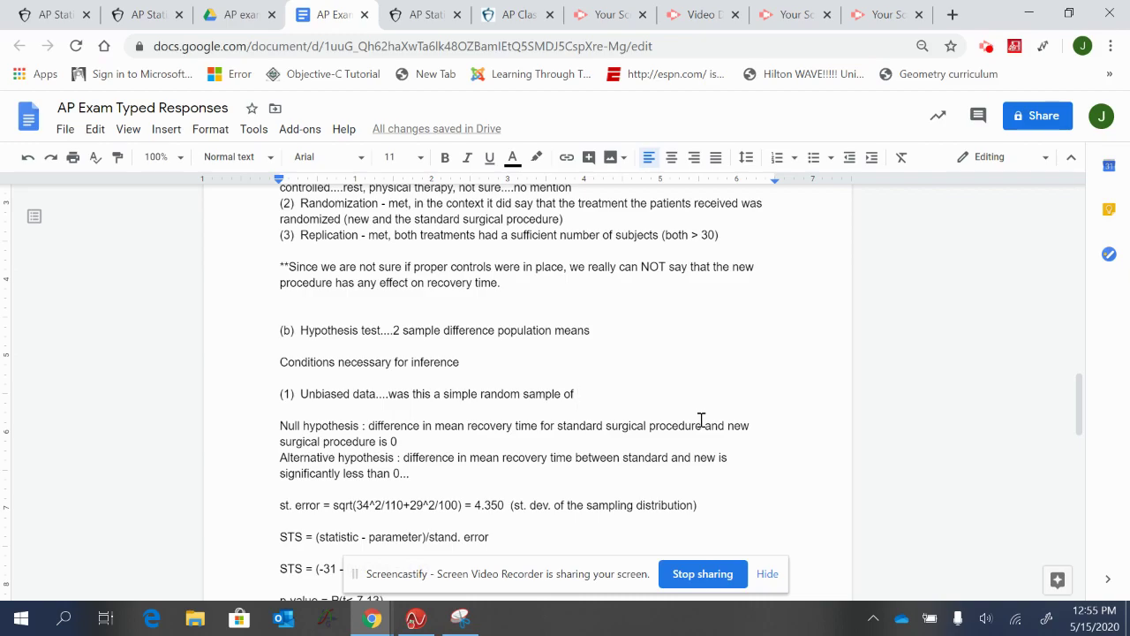
# - Complete condition (1) with "all subjects that might need a surgery to repair a torn ACL? (not met)" and start a line numbered "(2)"
pyautogui.write('all ')
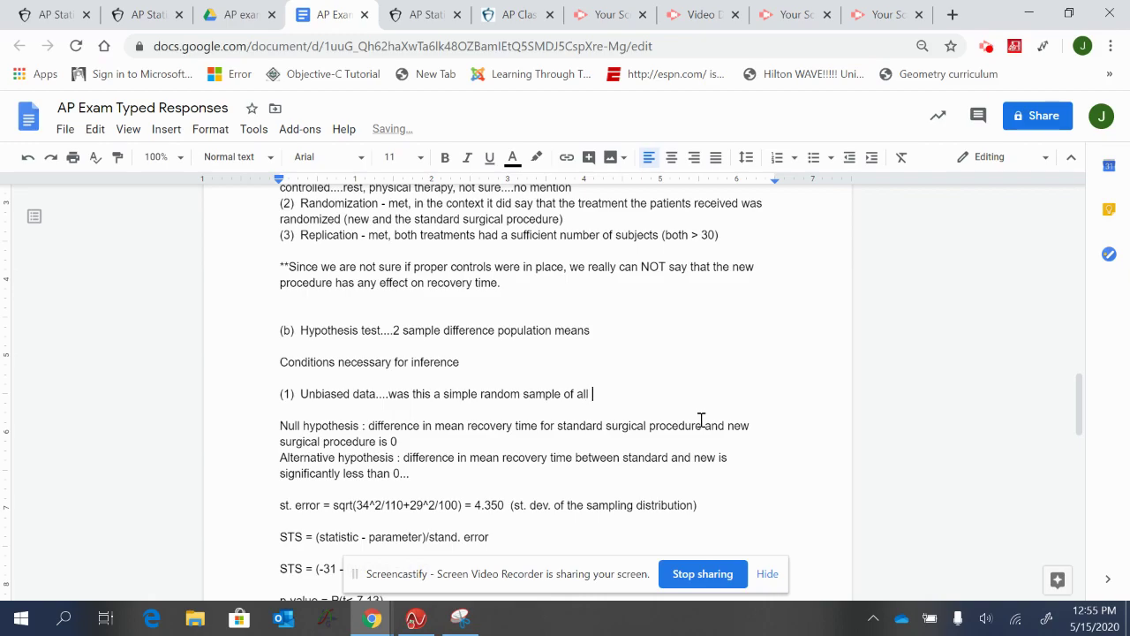
pyautogui.write('subjects that might ')
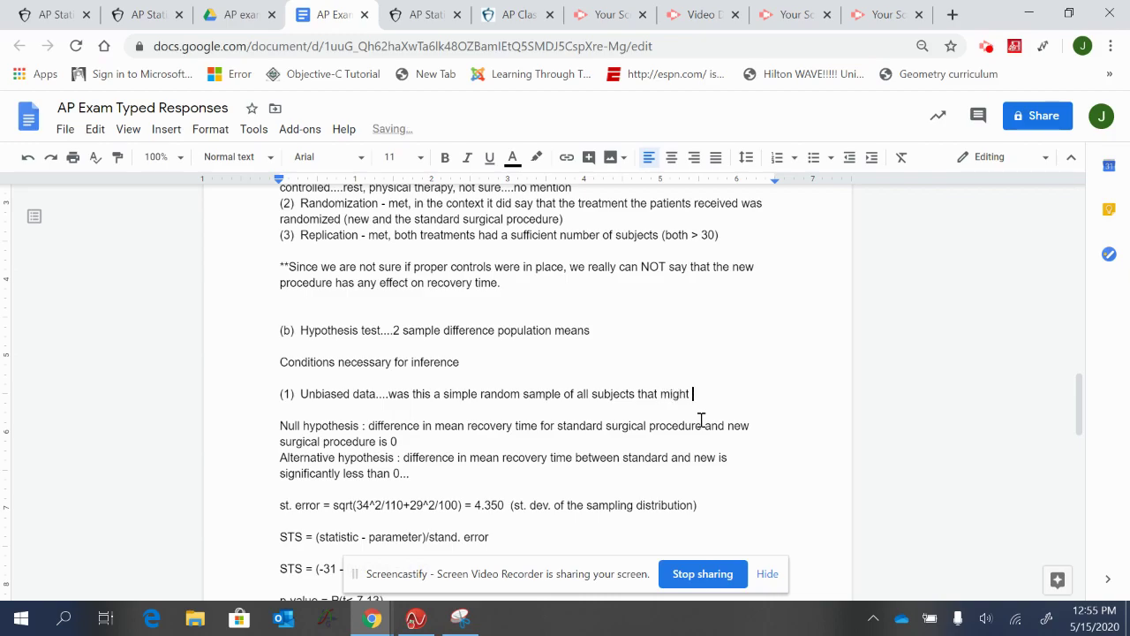
pyautogui.write('need a surgery t')
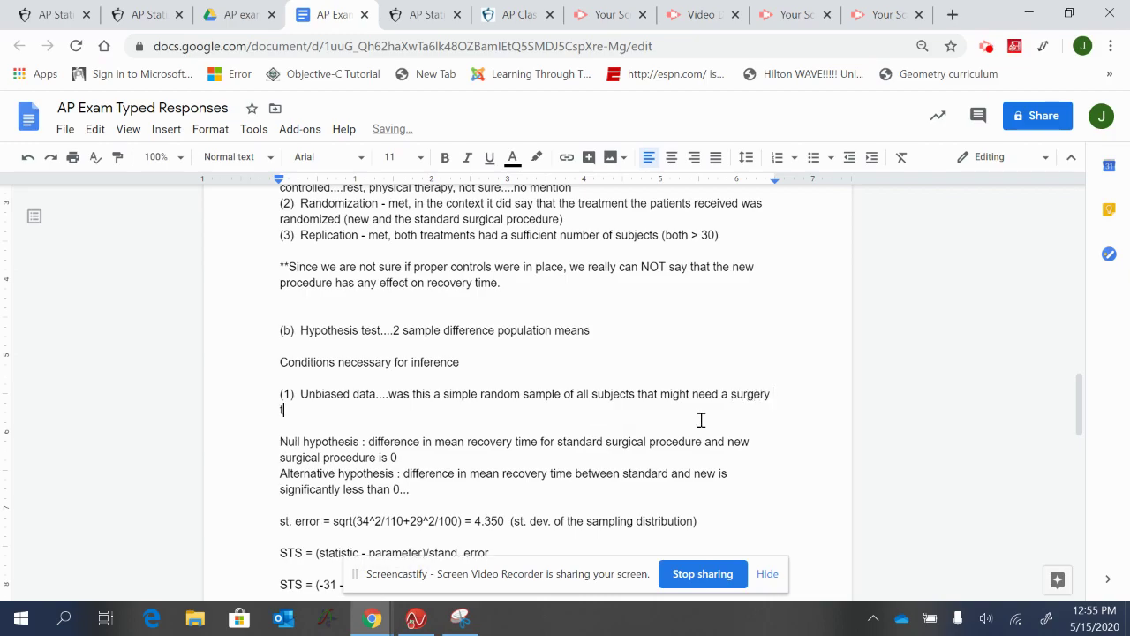
pyautogui.write('o repair a torn ACL')
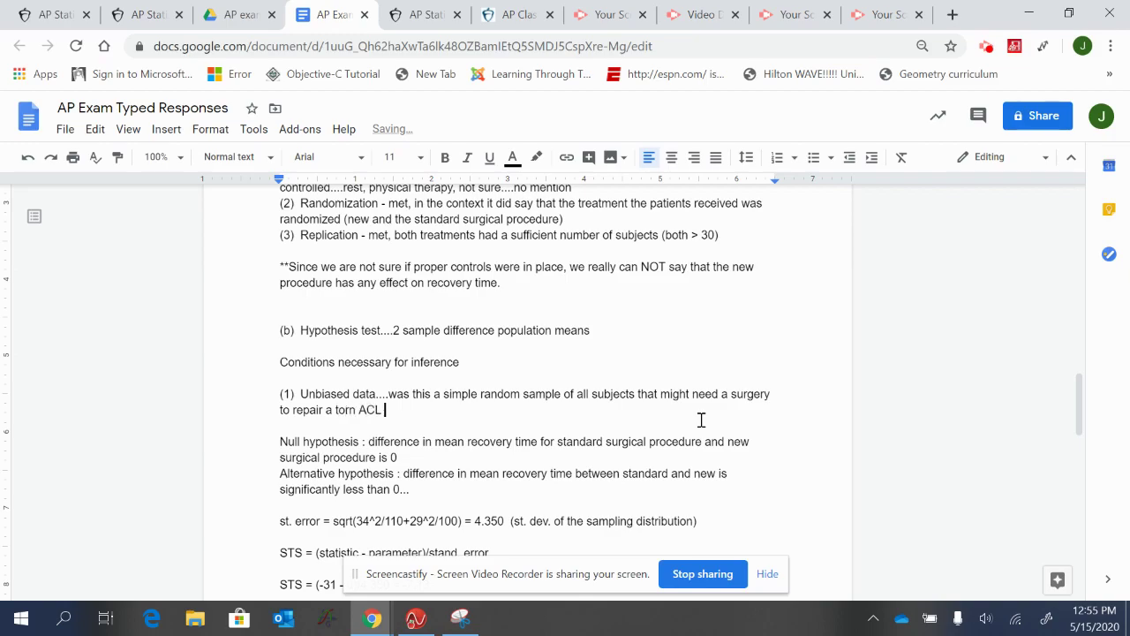
pyautogui.write('? (not met)')
pyautogui.press('Return')
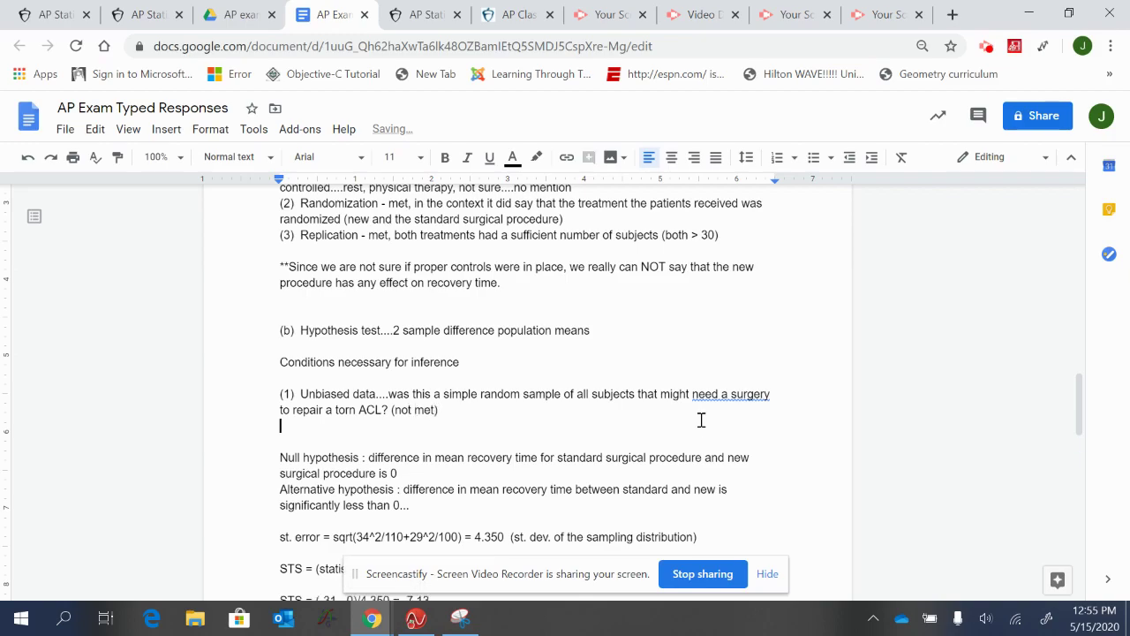
pyautogui.write('(2)')
# - Review the part (a) answer, the unbiased data condition and the hypothesis test calculations in part (b)
pyautogui.scroll(3, 701, 419)
pyautogui.scroll(-3, 701, 420)
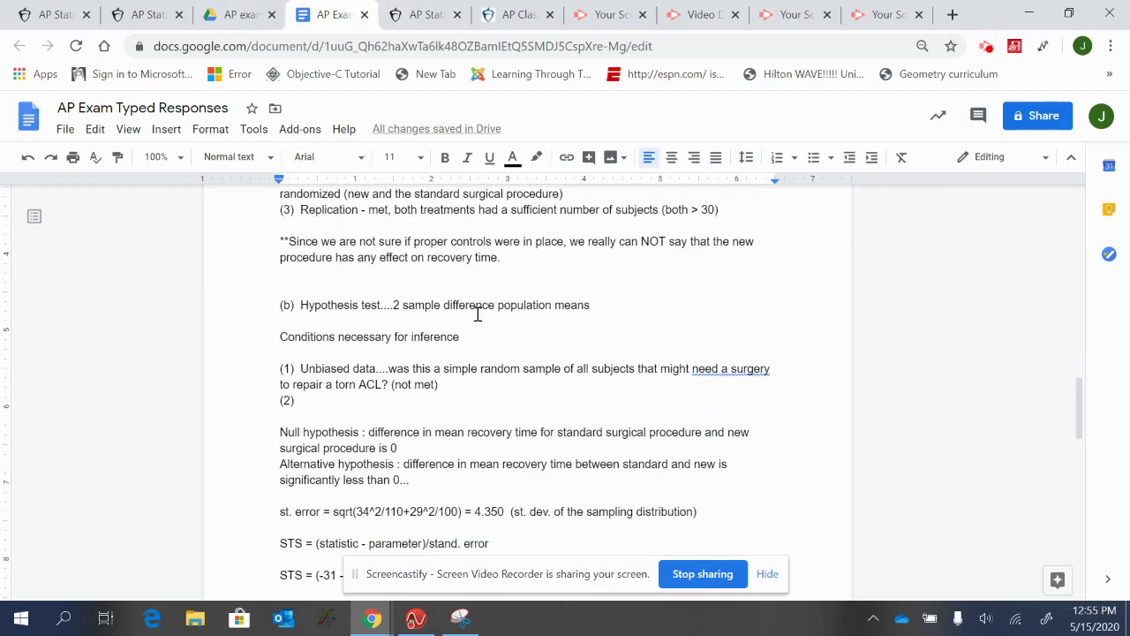
pyautogui.scroll(1, 477, 312)
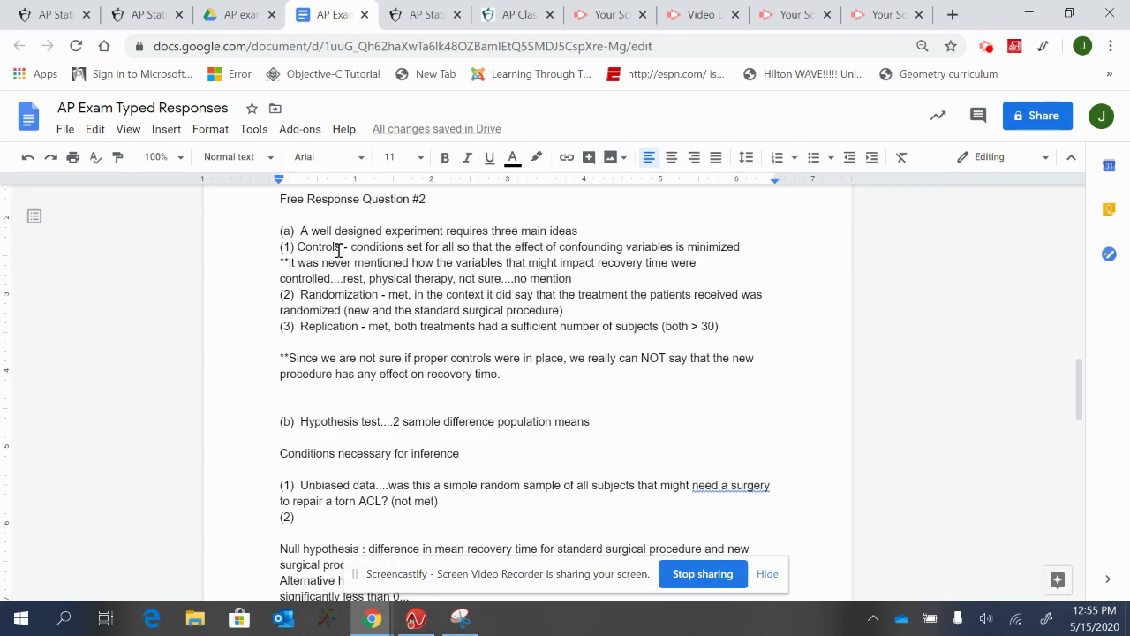
pyautogui.scroll(-1, 494, 349)
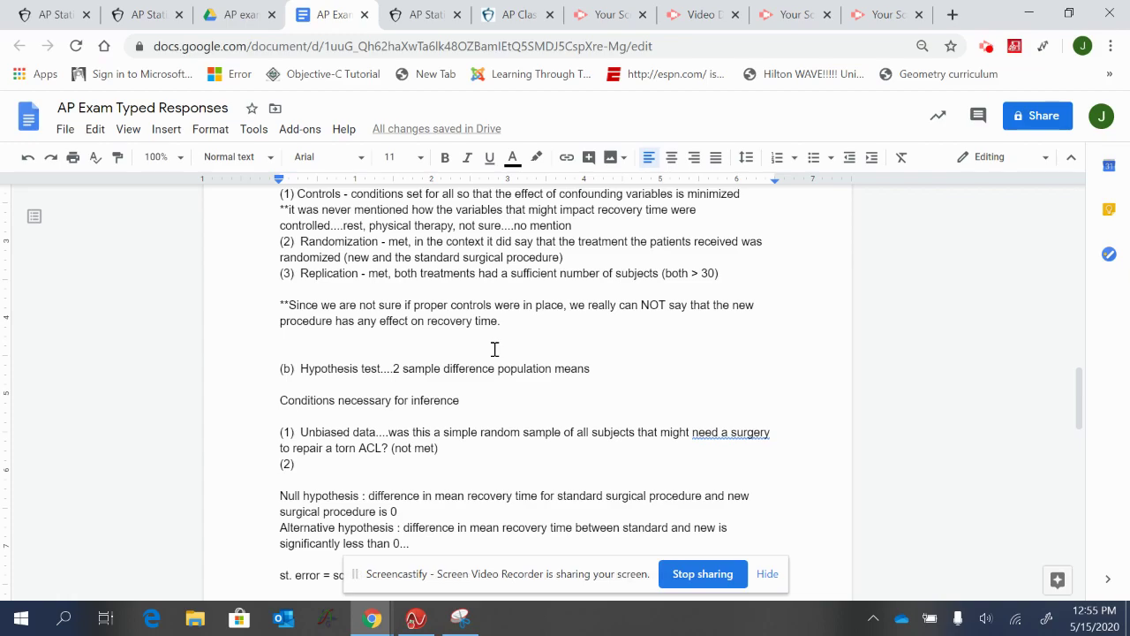
pyautogui.scroll(-2, 502, 350)
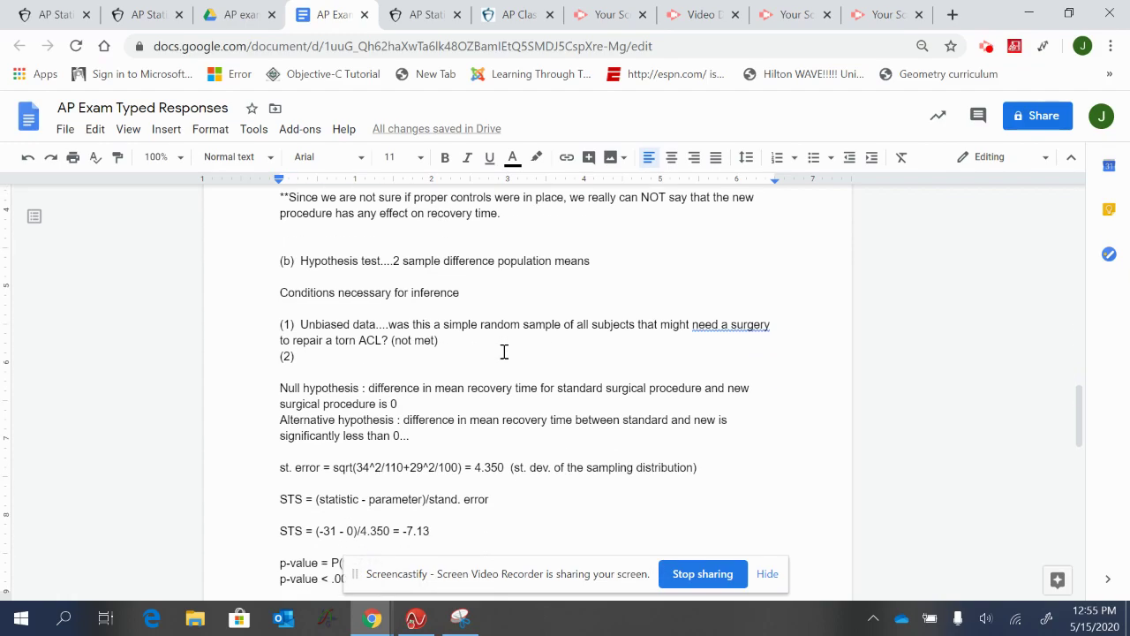
pyautogui.moveTo(392, 341); pyautogui.dragTo(441, 340)
pyautogui.click(463, 338)
pyautogui.scroll(-3, 383, 407)
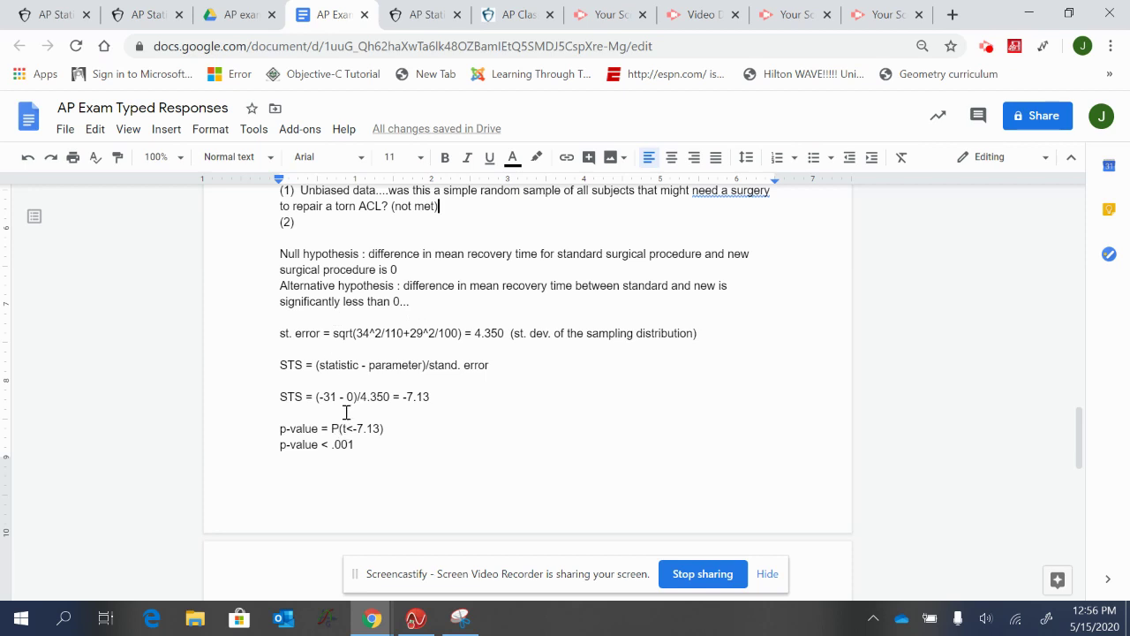
pyautogui.scroll(1, 411, 285)
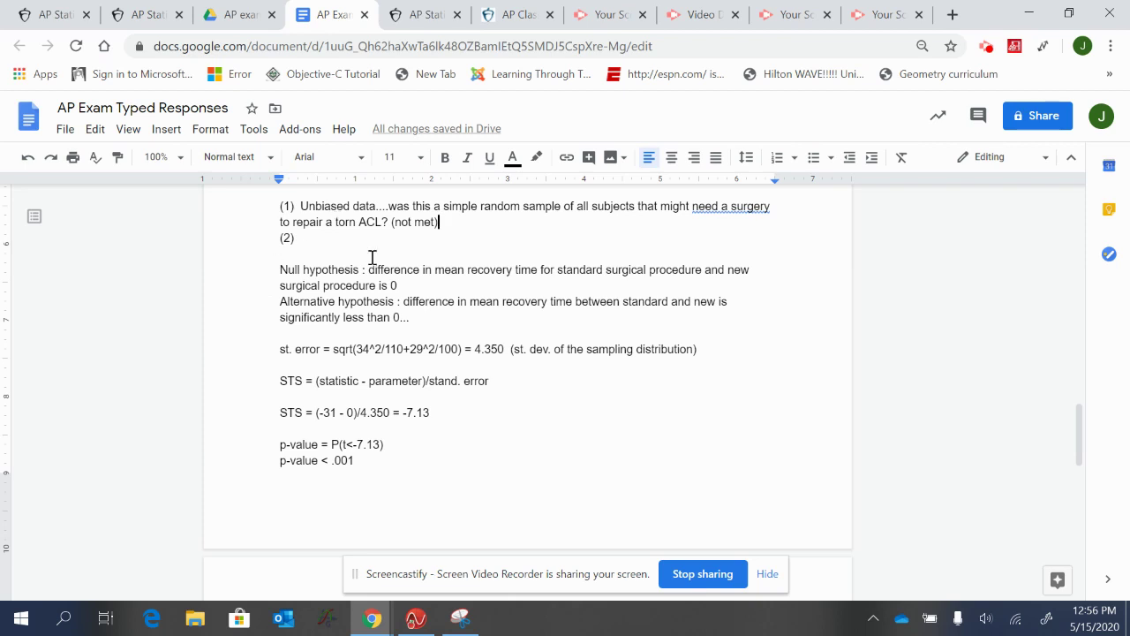
pyautogui.scroll(2, 372, 257)
# - Begin condition (2) with "Sampling distribution is close enough the statistical model (t-distribution"
pyautogui.click(333, 331)
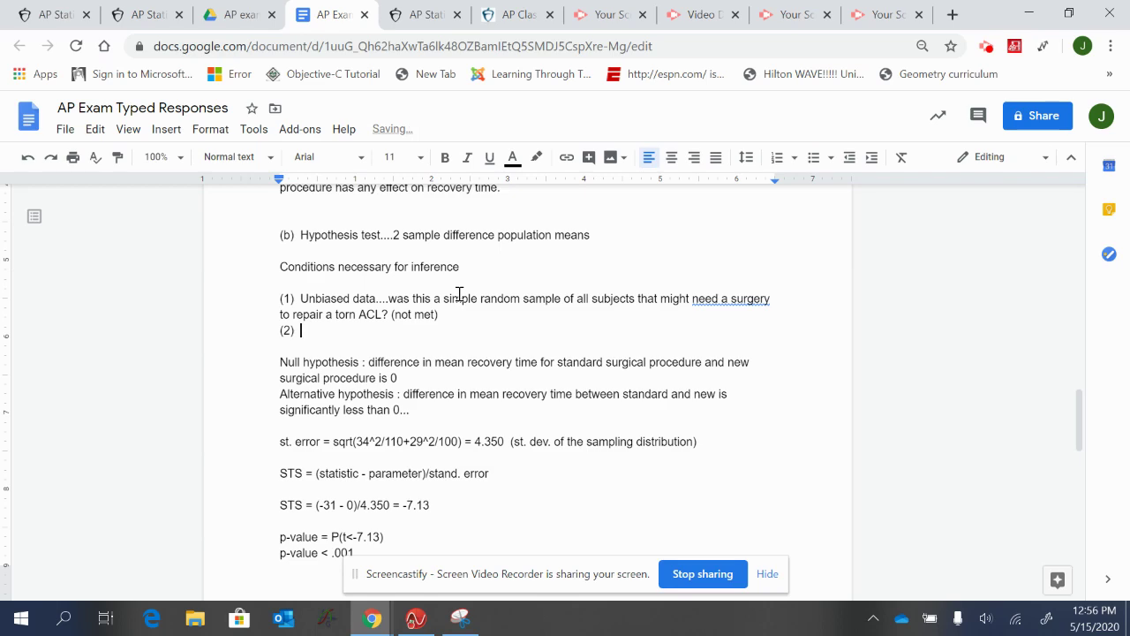
pyautogui.write('Sampling')
pyautogui.write('stribution')
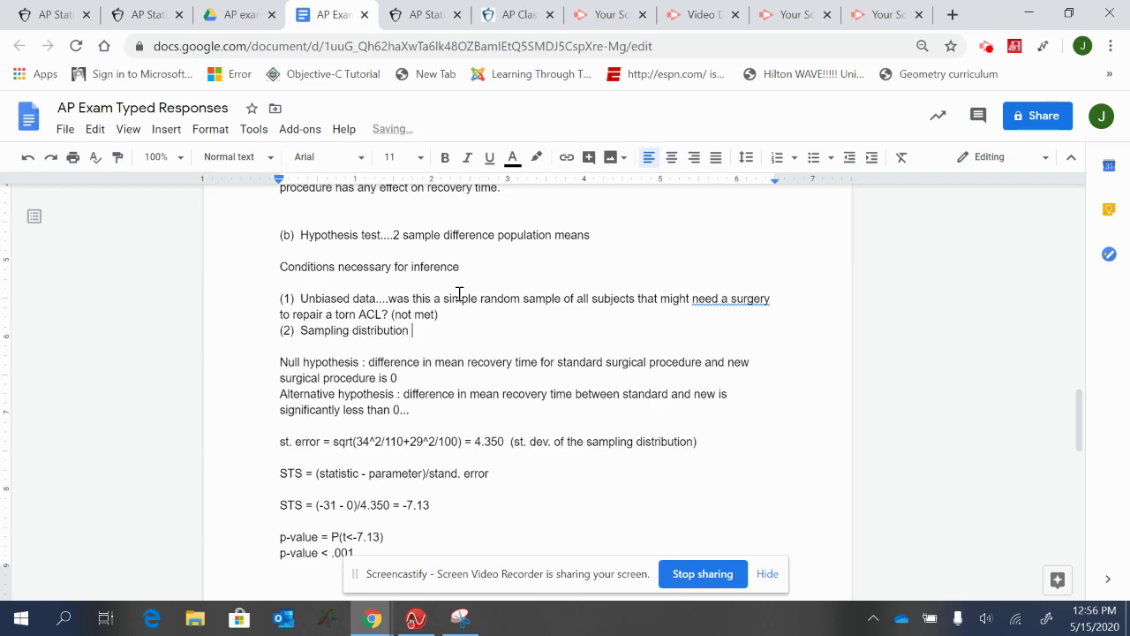
pyautogui.write(' is close enough the statisstic')
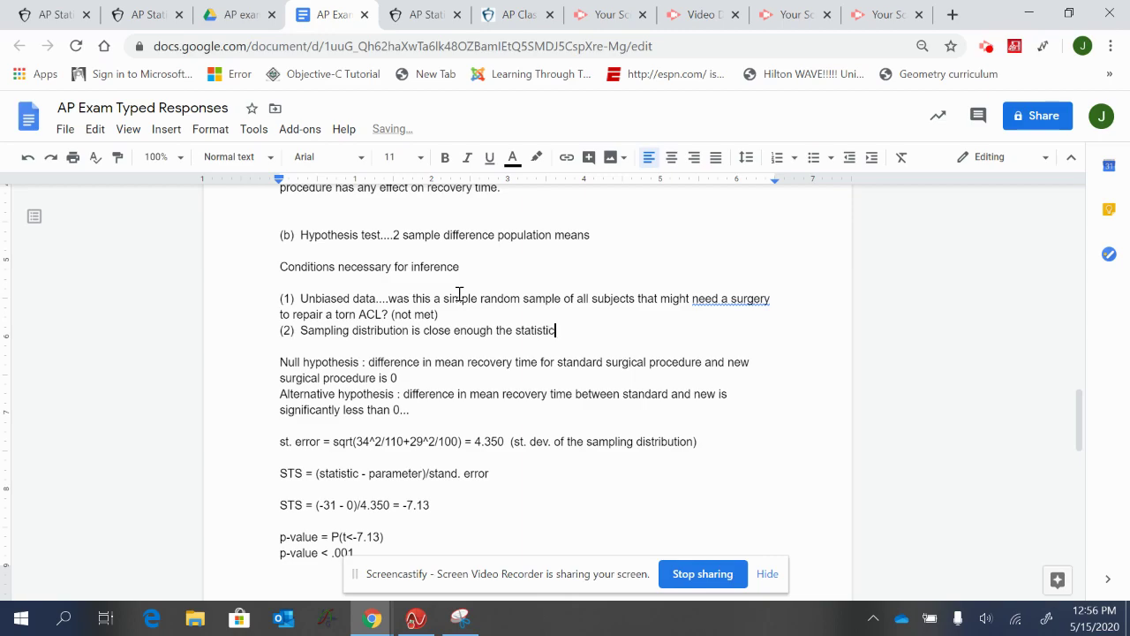
pyautogui.write('al model (')
pyautogui.write('t-dis')
pyautogui.write('tribution')
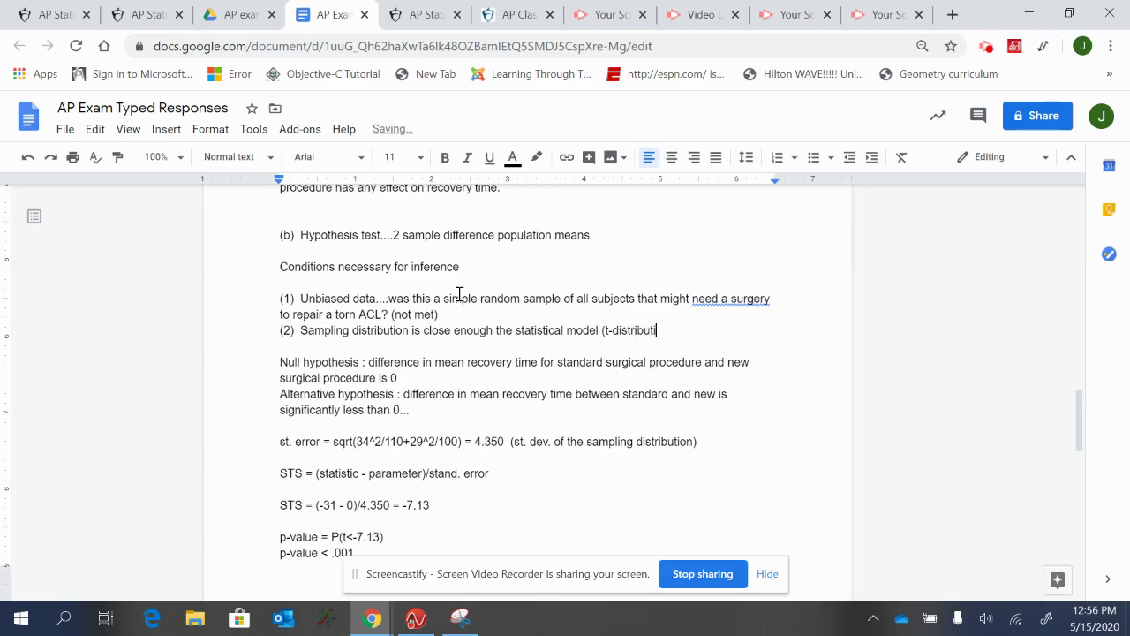
# - Finish condition (2) with ") to be used to explain sampling error...." and start a new line below it
pyautogui.write(') to be used to e')
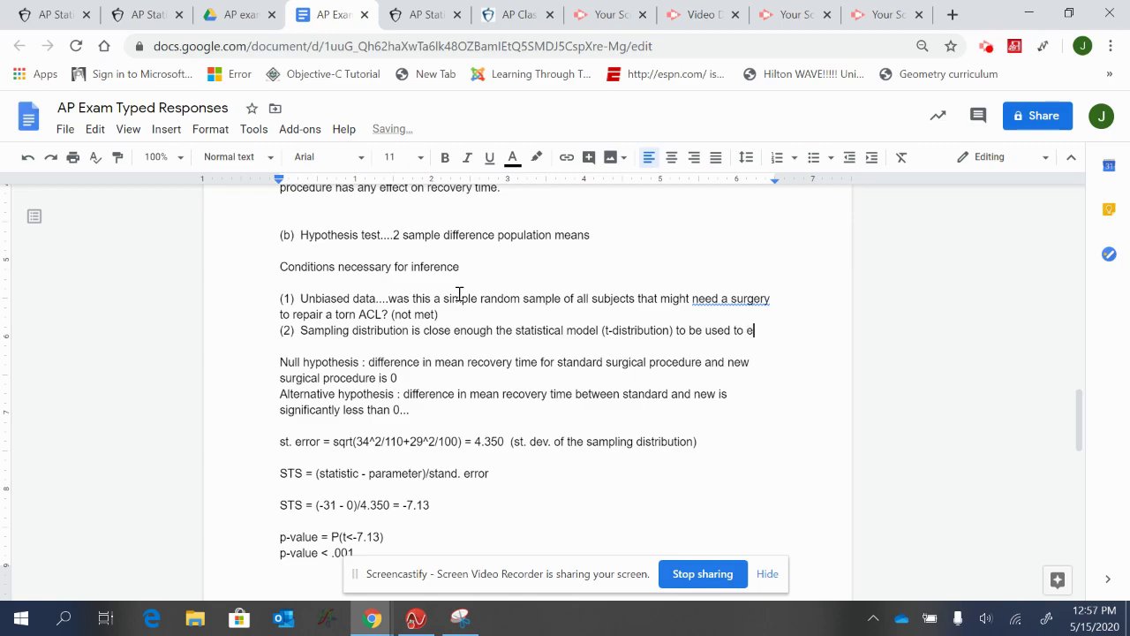
pyautogui.write('xplain samp')
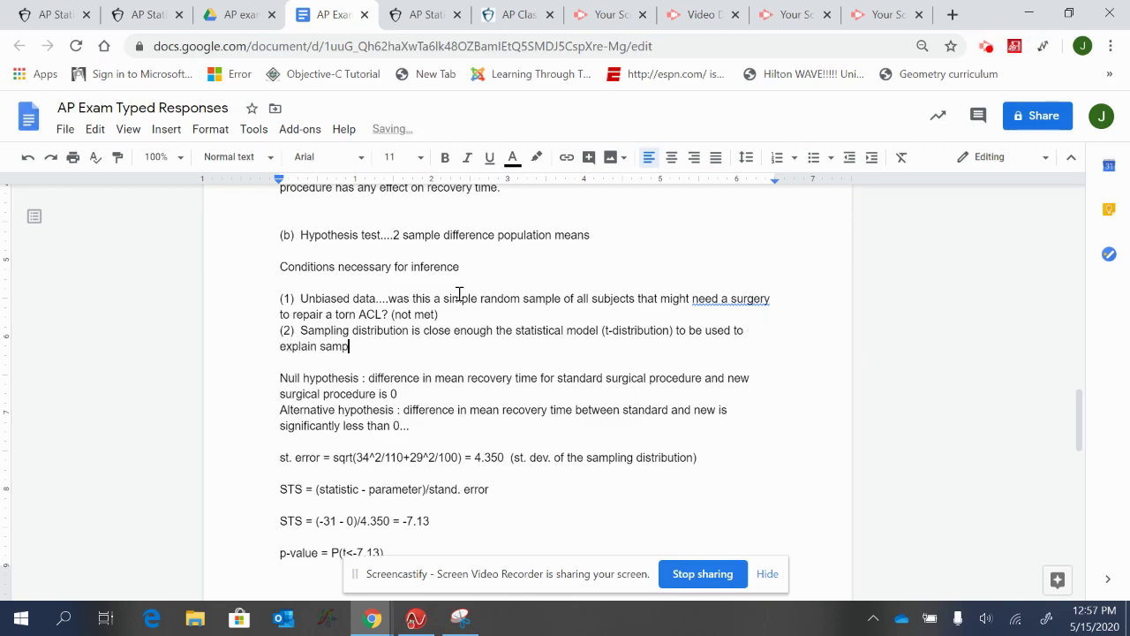
pyautogui.write('ling error')
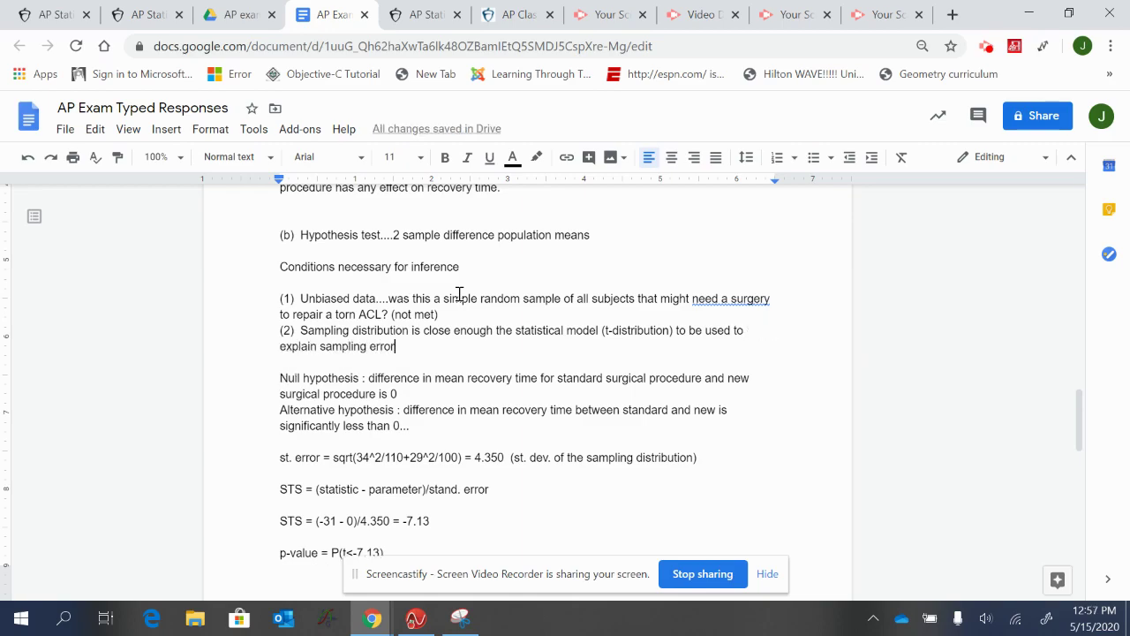
pyautogui.write('....')
pyautogui.press('Return')
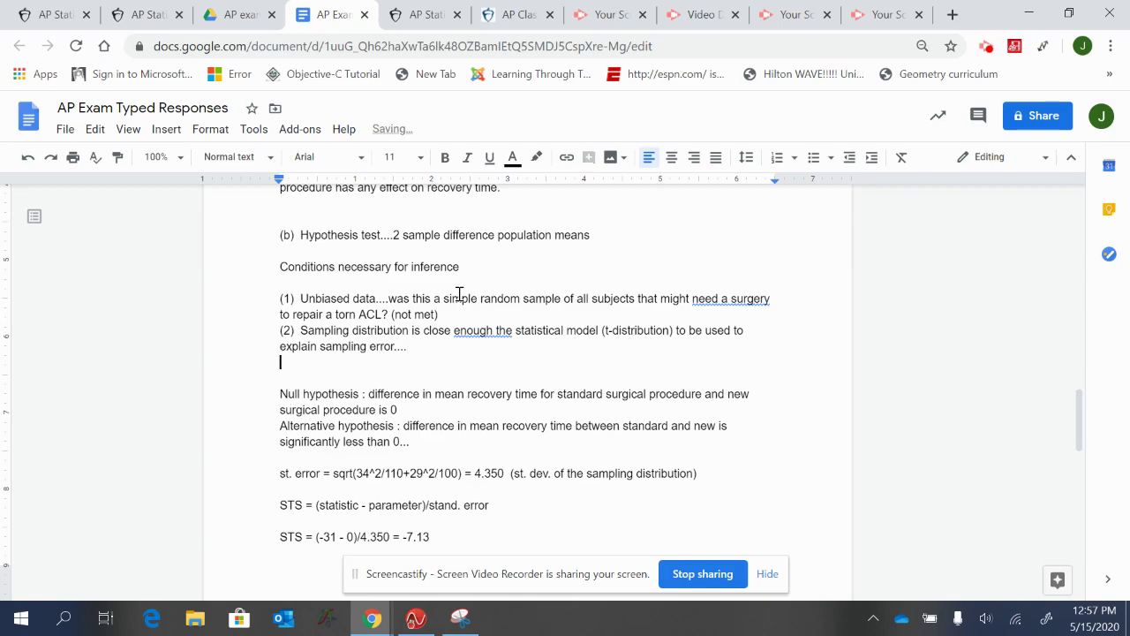
# - Write the note "**independent samples appears to be met" under condition (2) and start another line with "**"
pyautogui.write('(')
pyautogui.press('BackSpace')
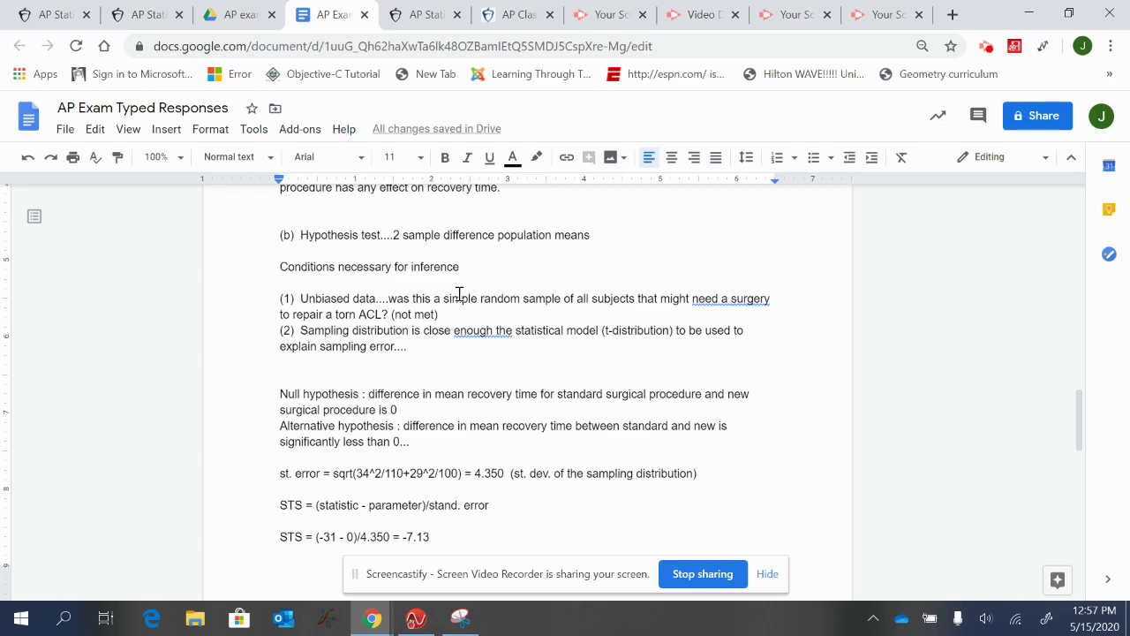
pyautogui.write('**independent samples')
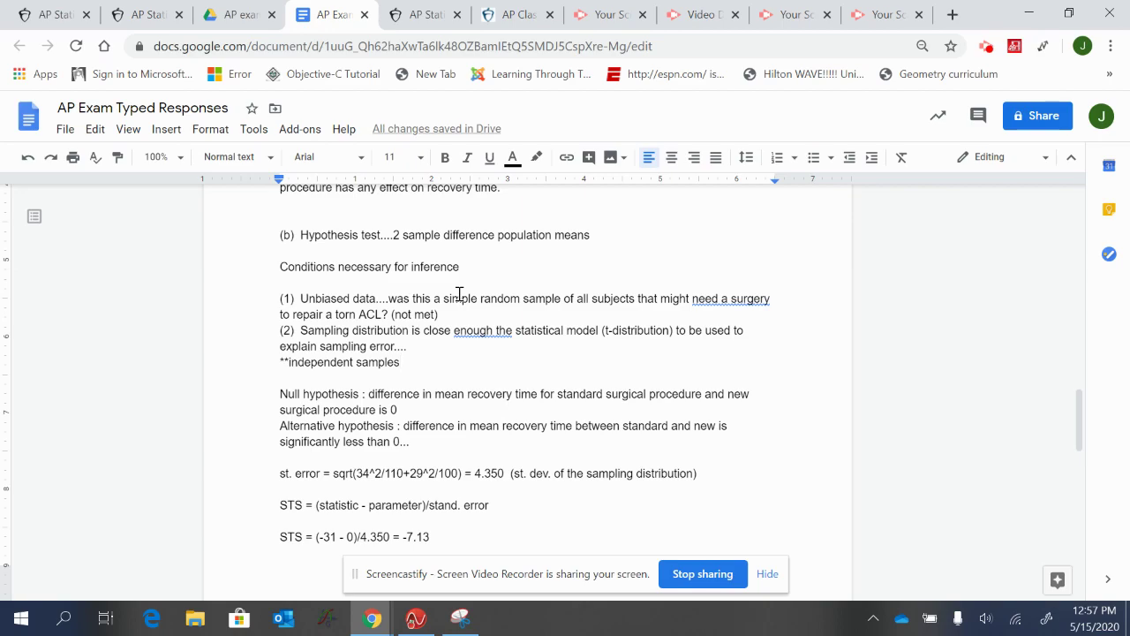
pyautogui.write(' appea')
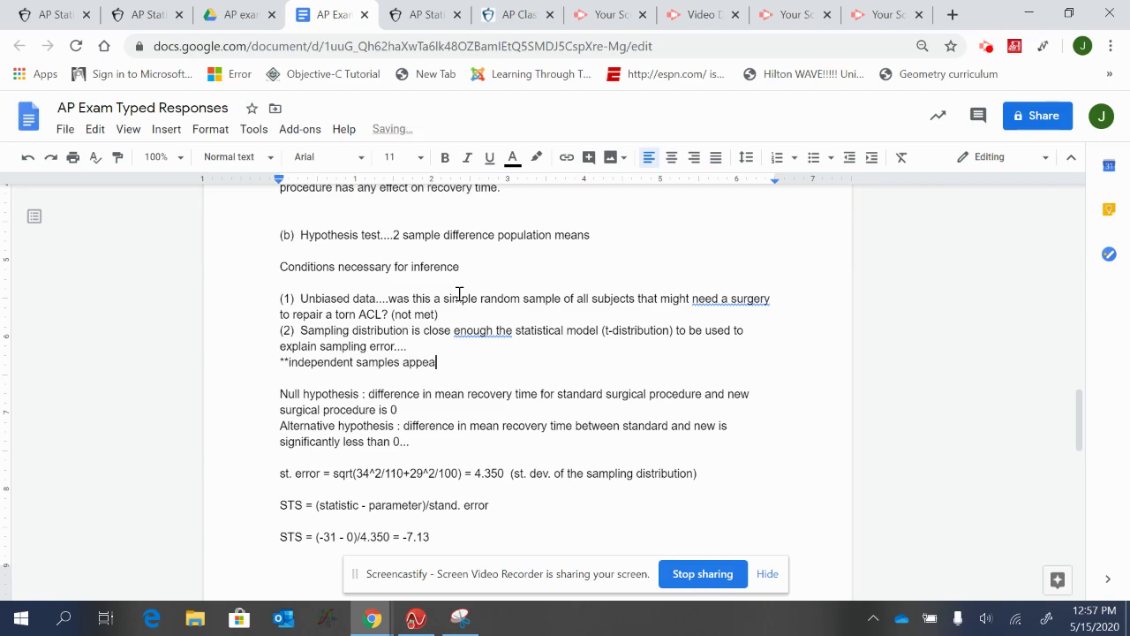
pyautogui.write('rs to be me')
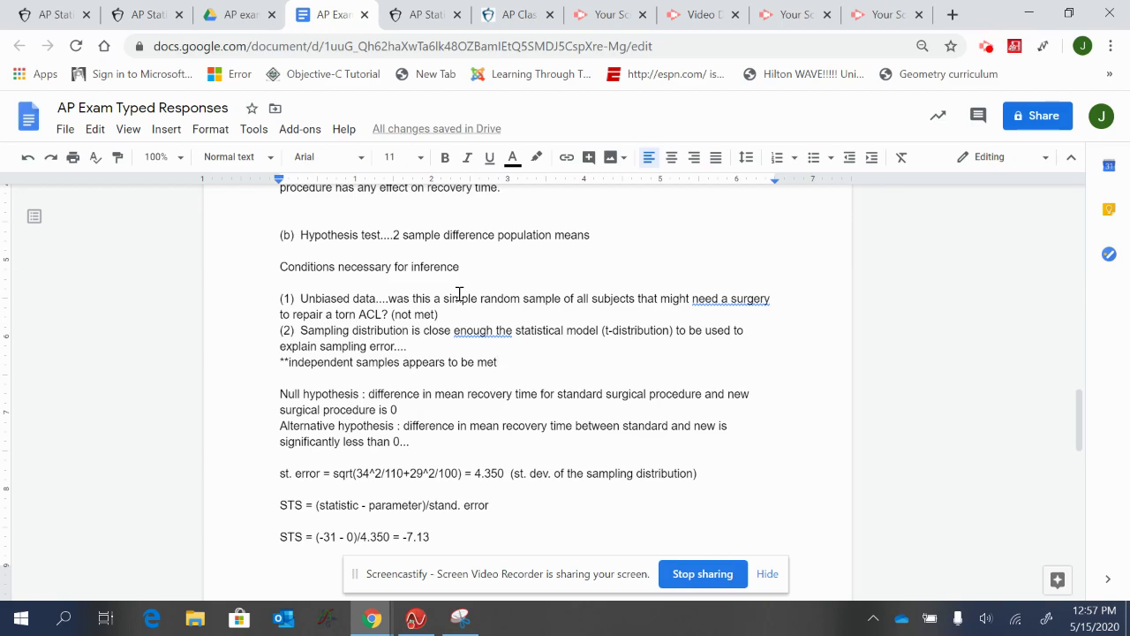
pyautogui.write('t')
pyautogui.press('Return')
pyautogui.write('**')
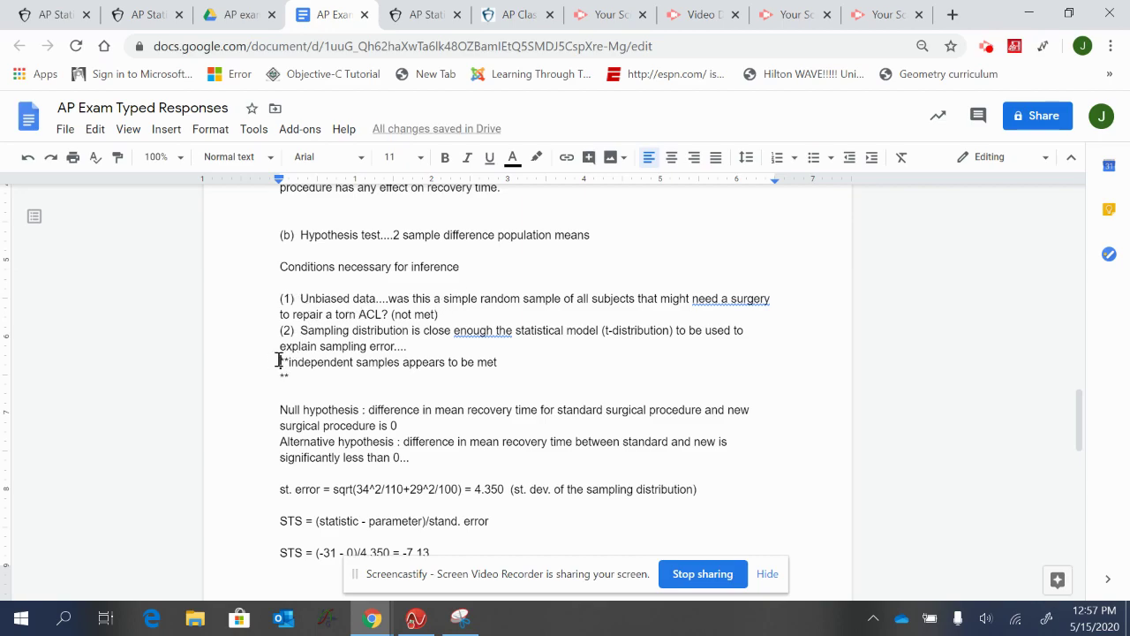
# - Delete the independent samples note and insert a blank line between conditions (1) and (2)
pyautogui.moveTo(279, 362); pyautogui.dragTo(499, 369)
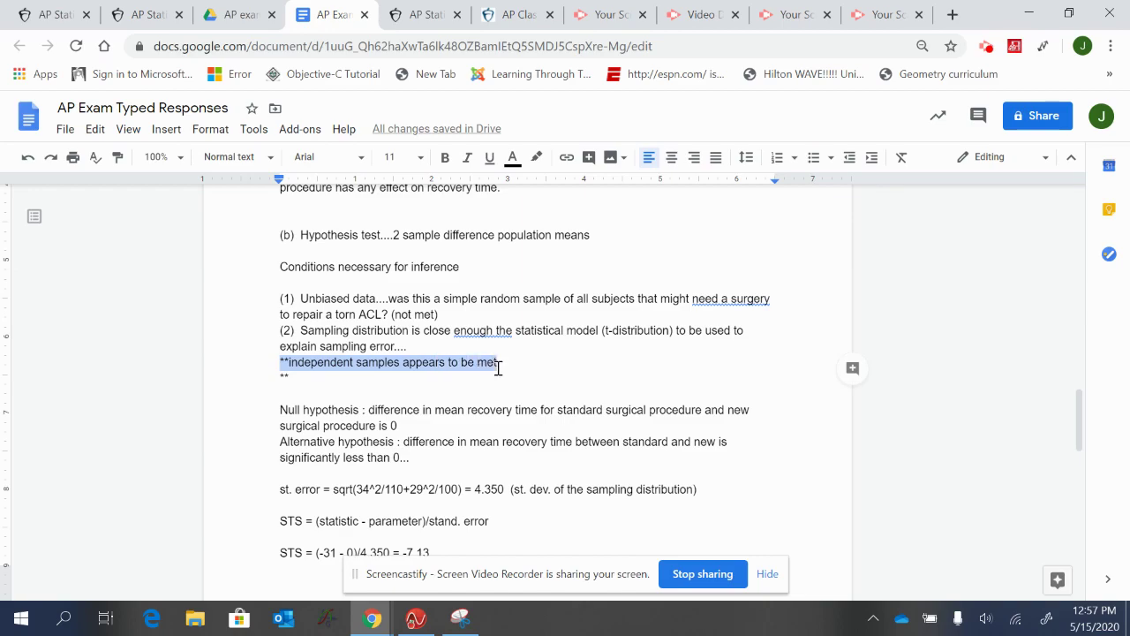
pyautogui.press('BackSpace')
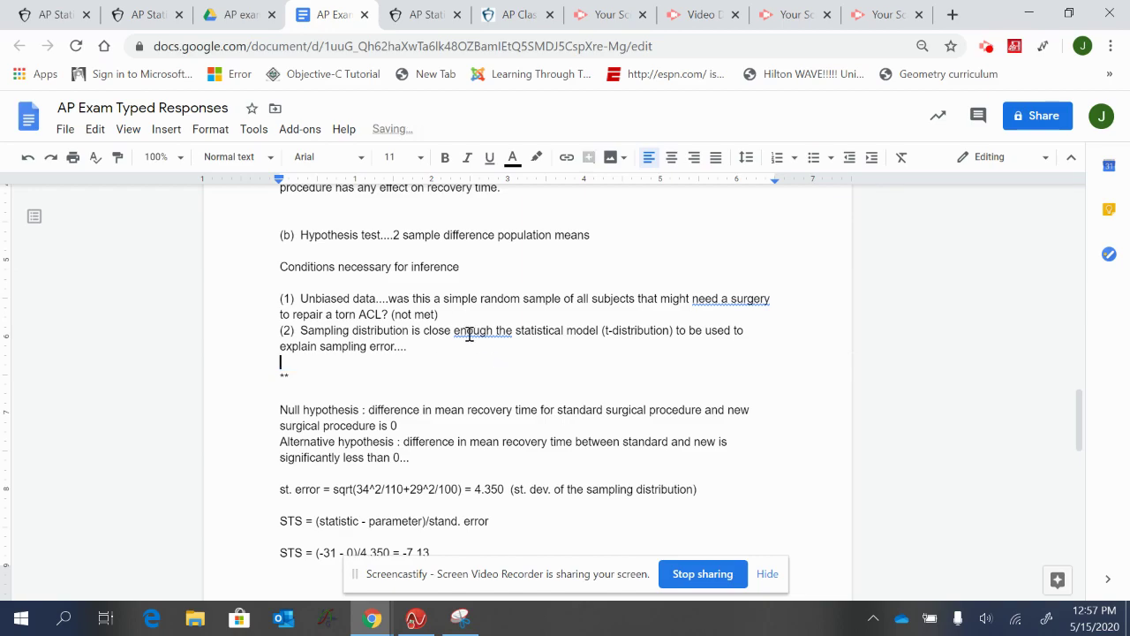
pyautogui.click(458, 318)
pyautogui.press('Return')
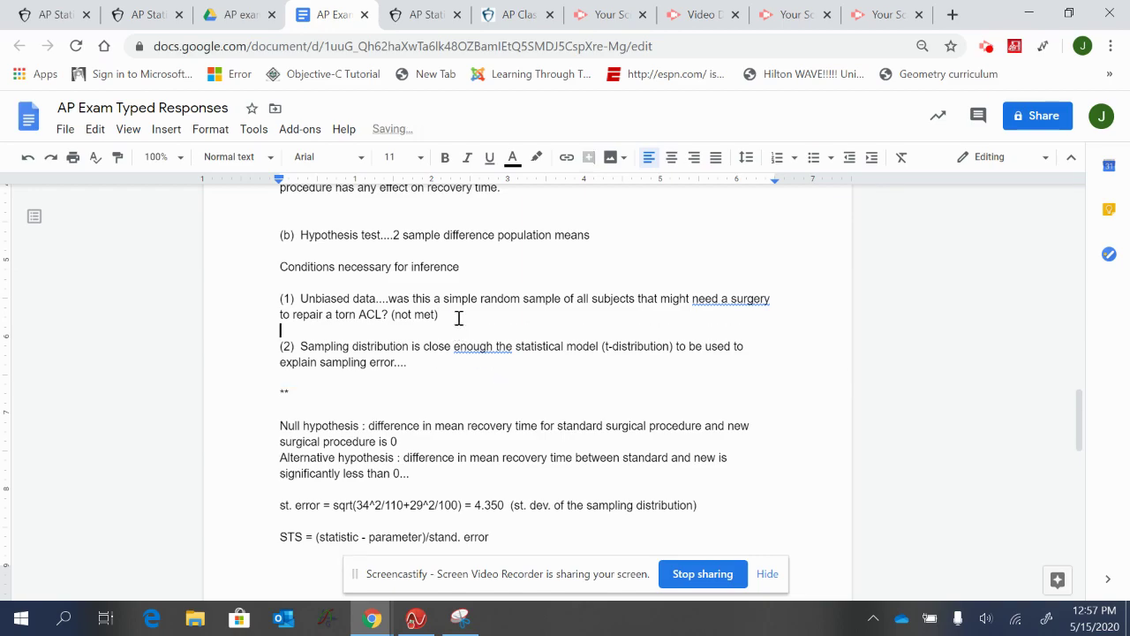
# - Replace "was this a" in condition (1) with "were these independent"
pyautogui.doubleClick(405, 300)
pyautogui.write('were these sindependent')
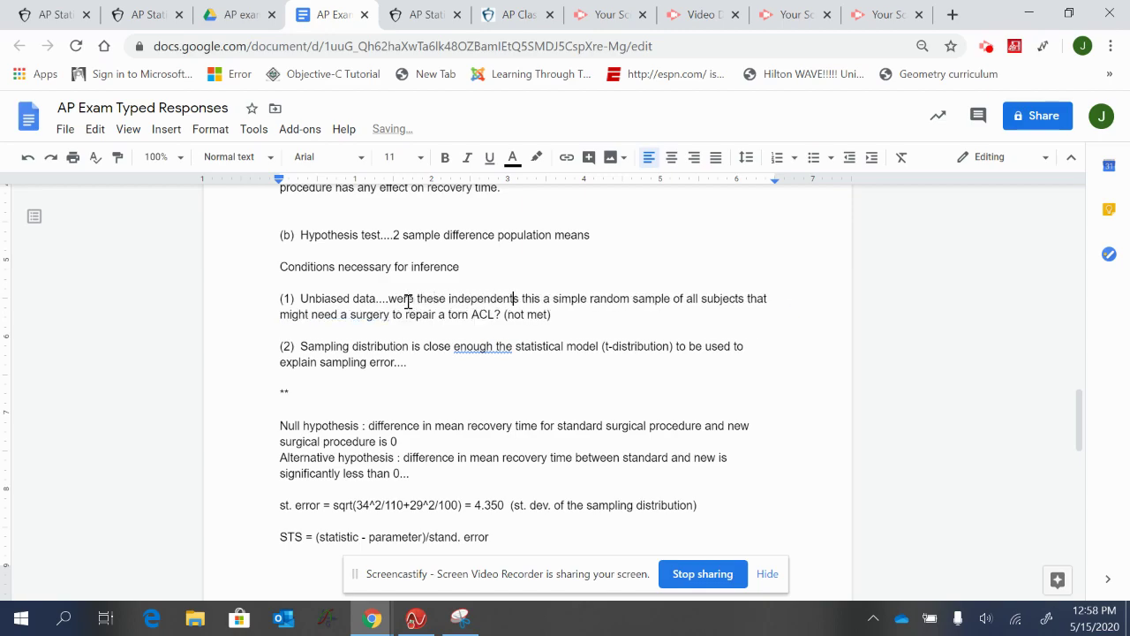
pyautogui.press('Delete')
pyautogui.press('Delete')
pyautogui.press('Delete')
pyautogui.press('Delete')
pyautogui.press('Delete')
pyautogui.press('Delete')
pyautogui.press('Delete')
pyautogui.press('Delete')
pyautogui.press('Delete')
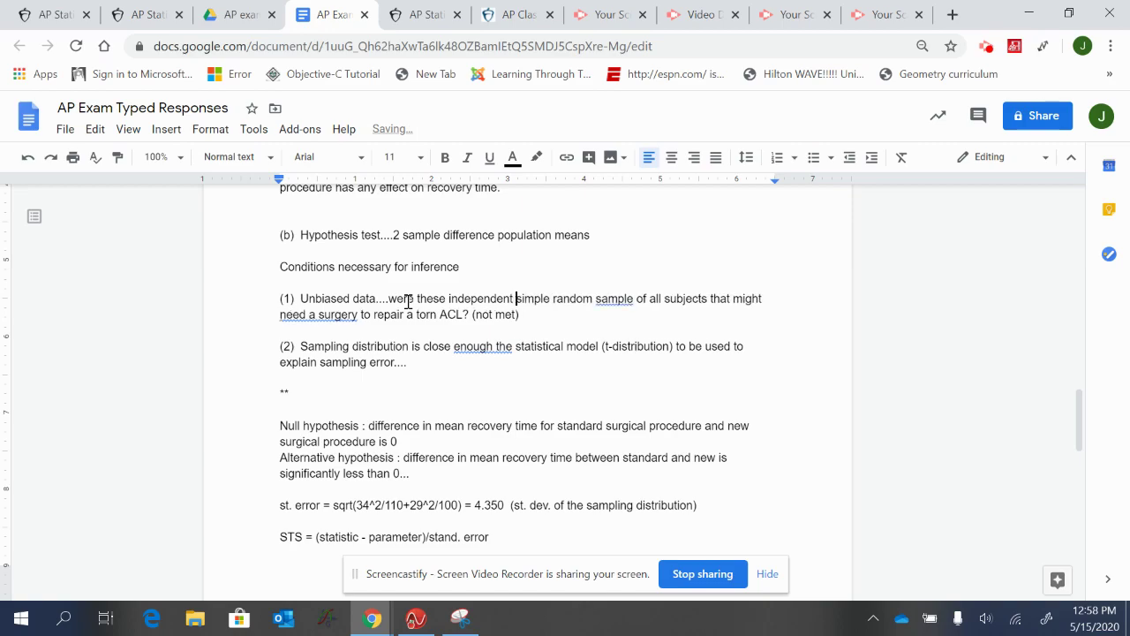
# - Make "sample" plural in condition (1) and remove the word "all" before "subjects"
pyautogui.click(632, 298)
pyautogui.write('s')
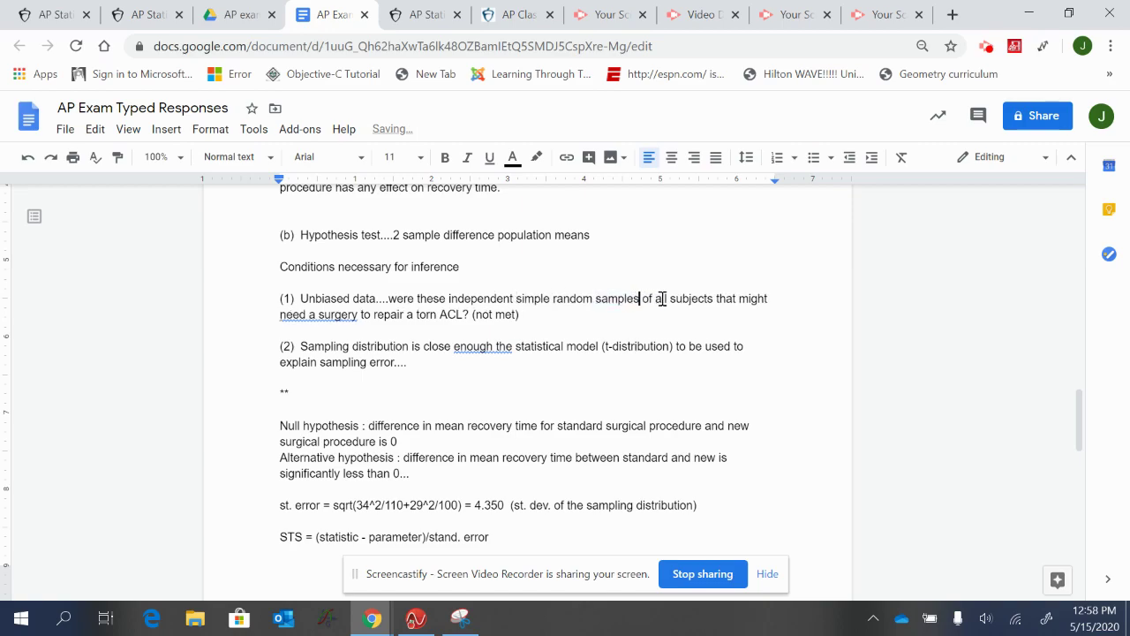
pyautogui.moveTo(655, 299); pyautogui.dragTo(676, 300)
pyautogui.press('BackSpace')
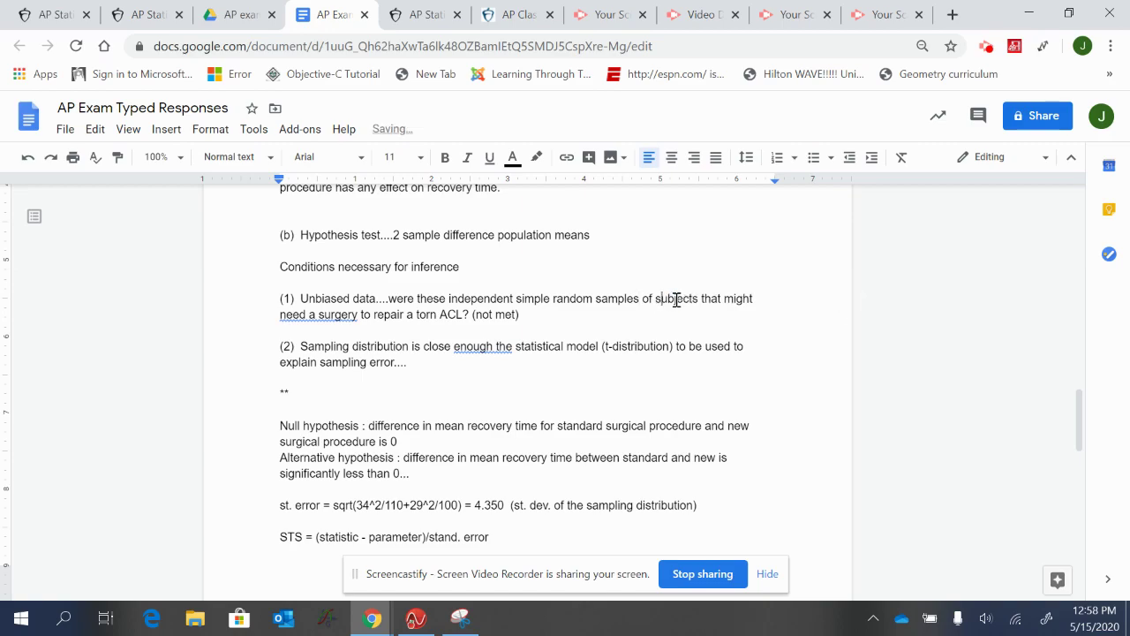
# - Insert "....independent seems to be met, but not sure about" after "torn ACL" in condition (1)
pyautogui.doubleClick(522, 315)
pyautogui.click(464, 315)
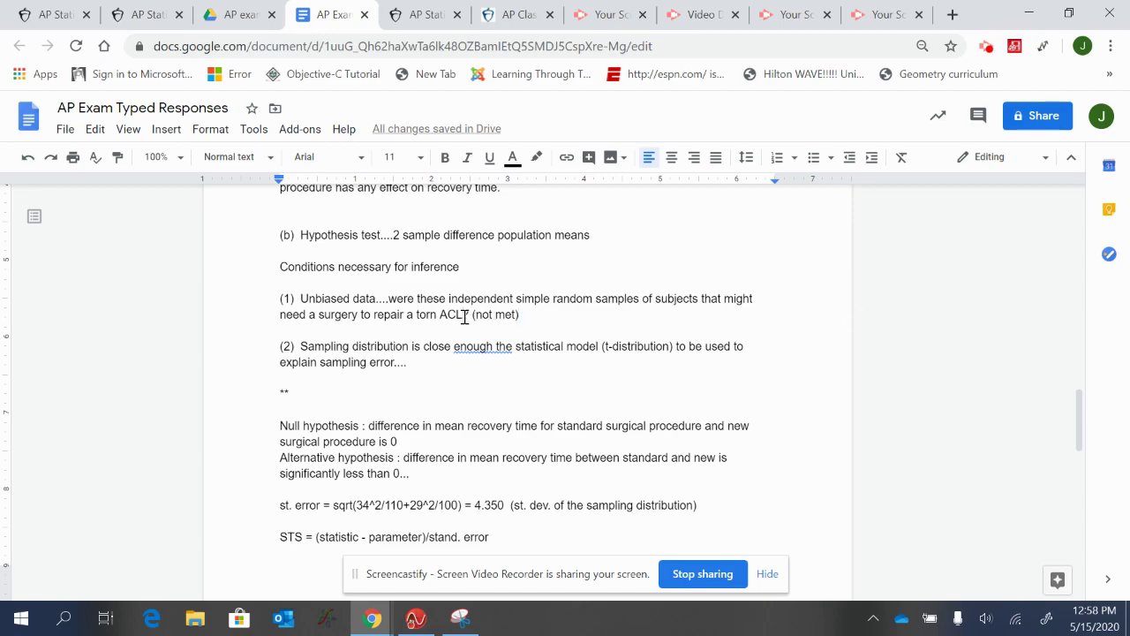
pyautogui.write('...were these independent simple random samples of subjects that might need a surgery to repair a torn ACL?...')
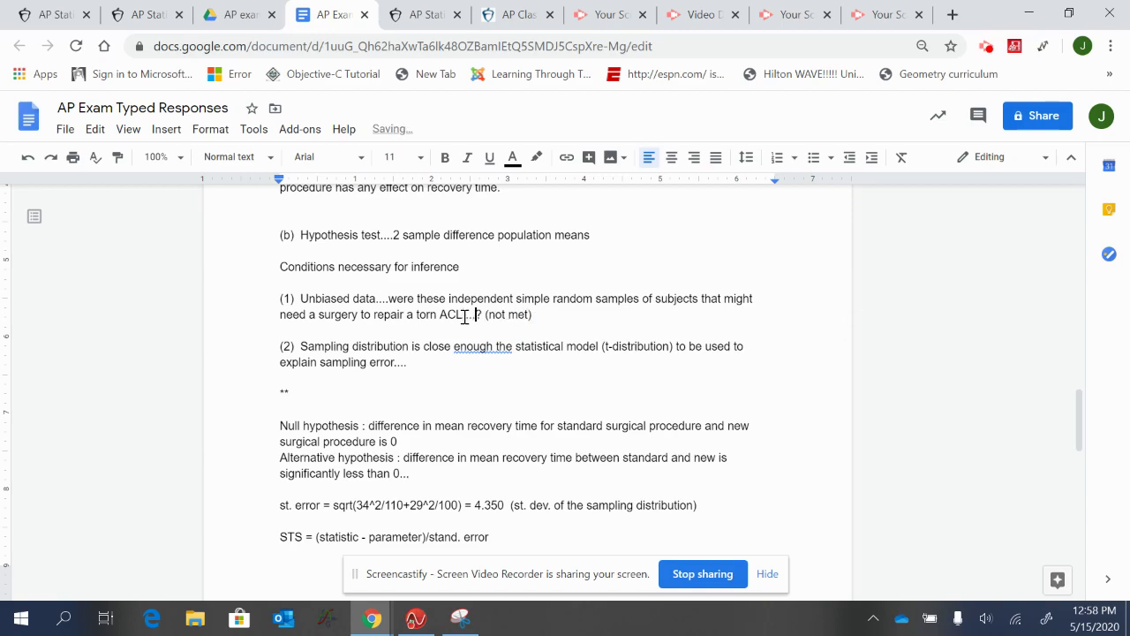
pyautogui.write('independe')
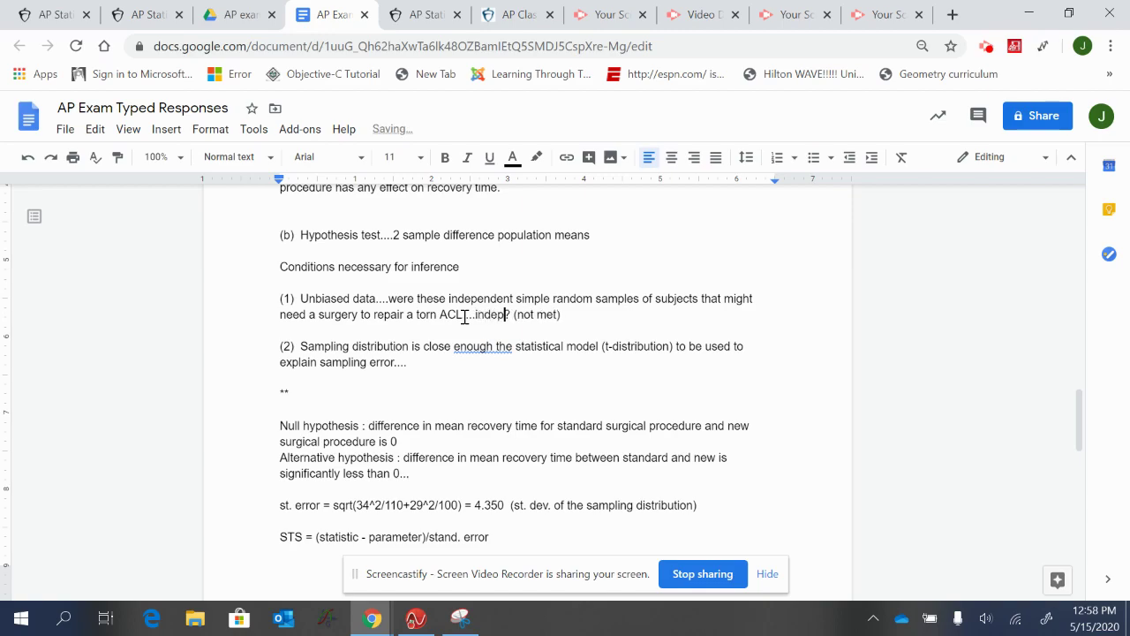
pyautogui.write('nt s')
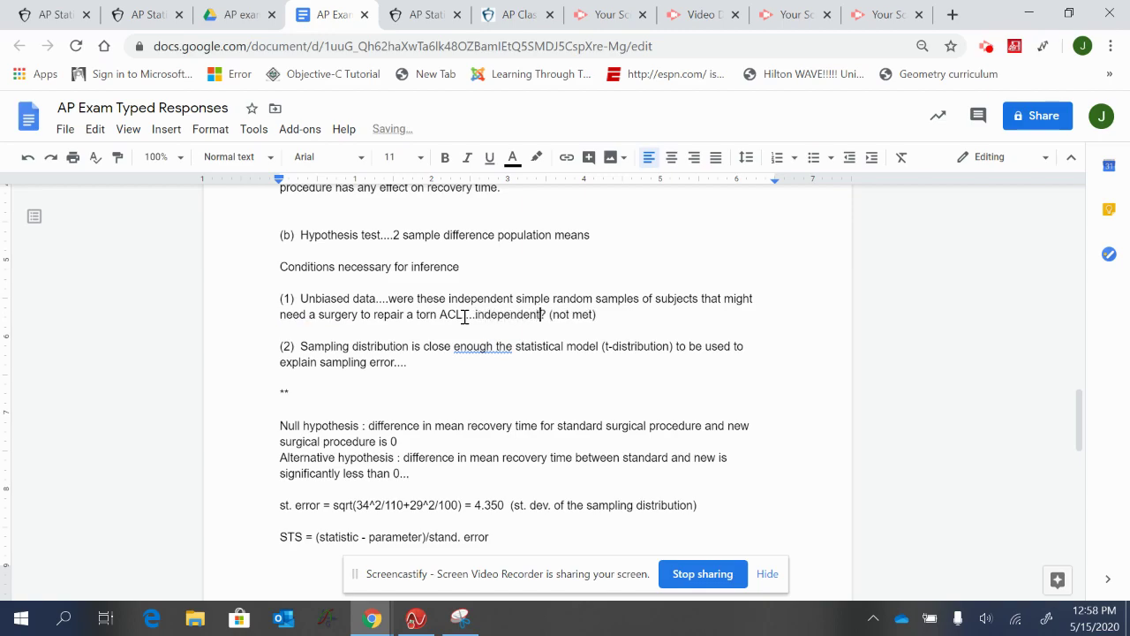
pyautogui.write('eems to be met')
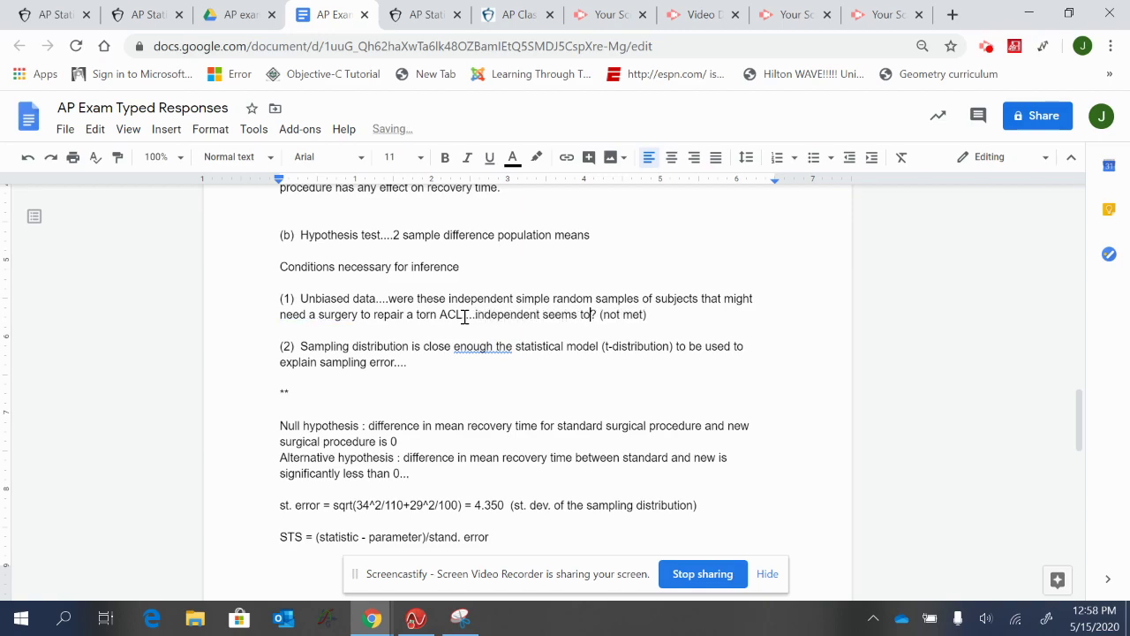
pyautogui.write(', but not sure about ')
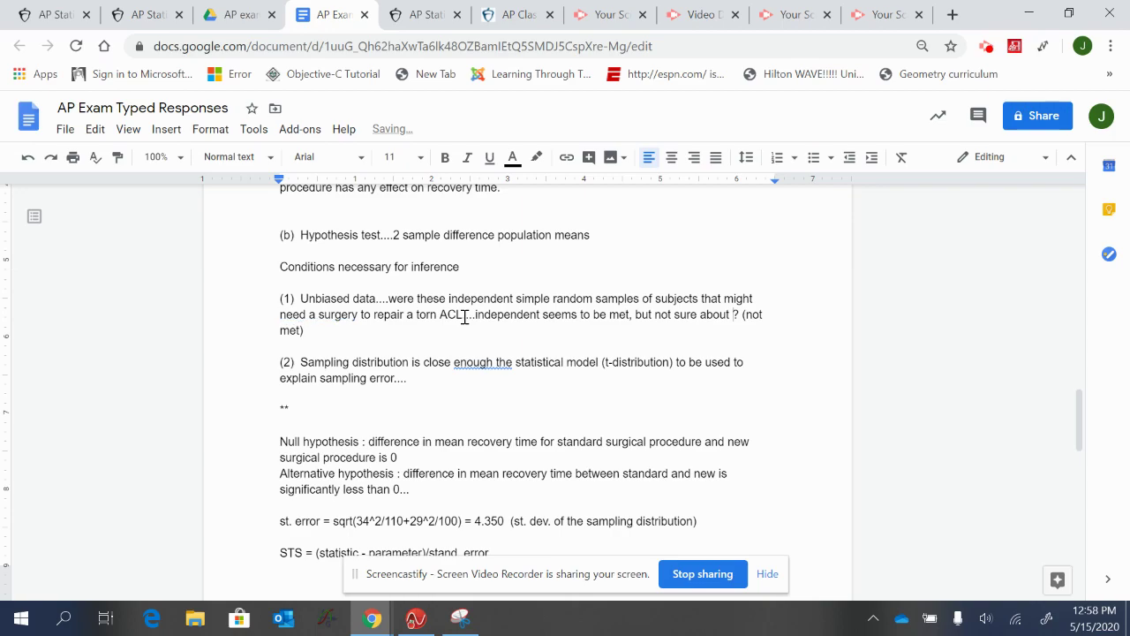
# - Continue the condition (1) remark with "the simple random sample of all subjects that tore their ACL"
pyautogui.write('the s')
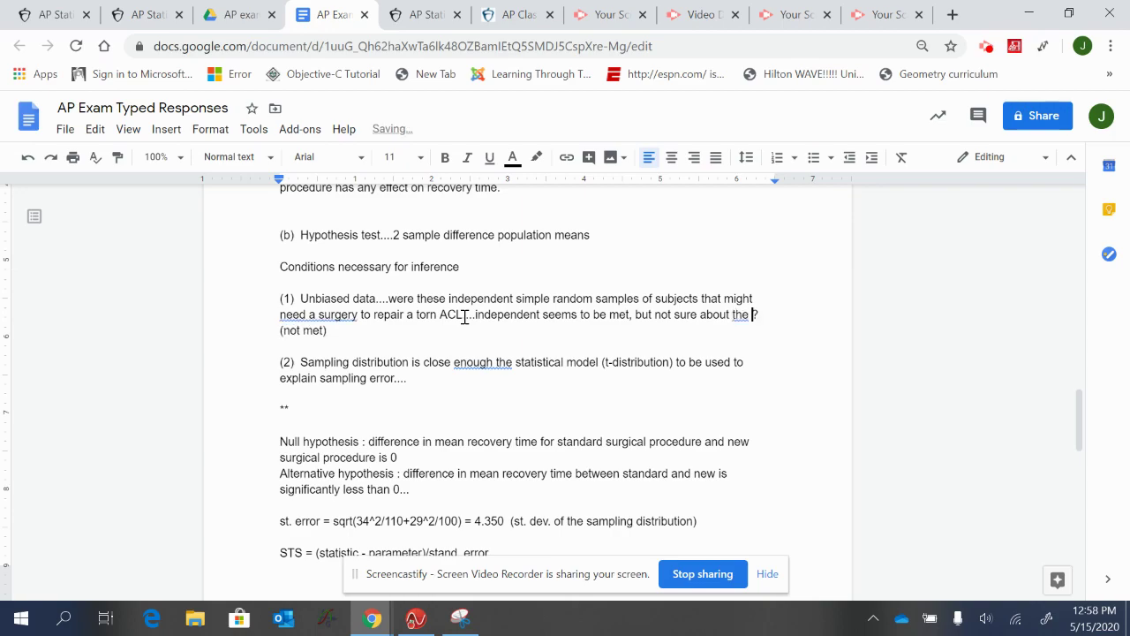
pyautogui.write('imple ra')
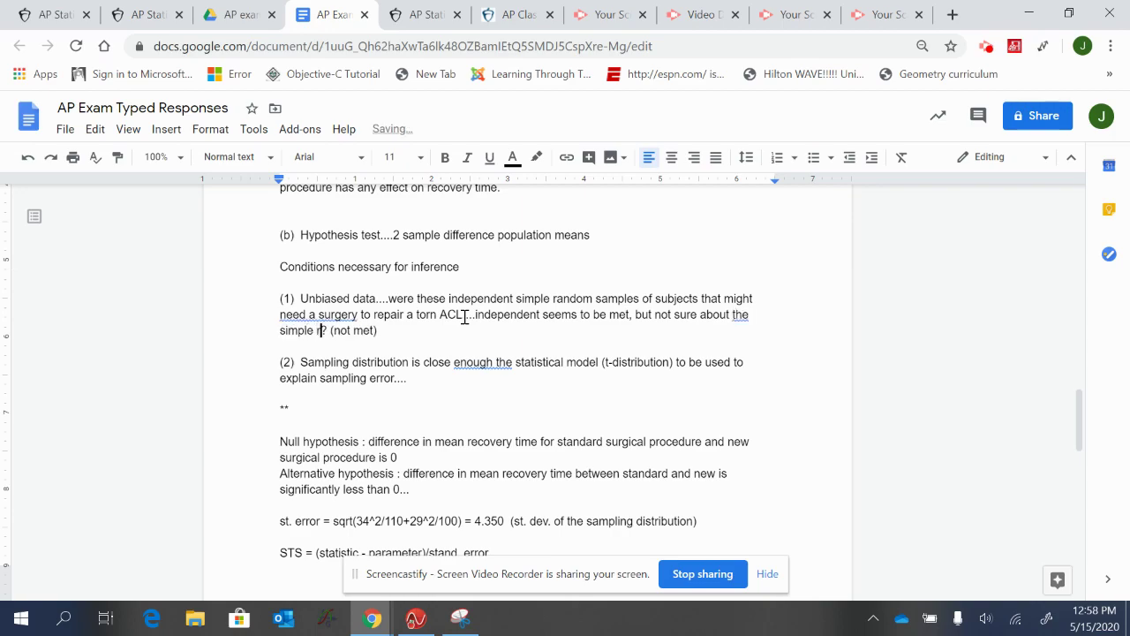
pyautogui.write('ndom sample ')
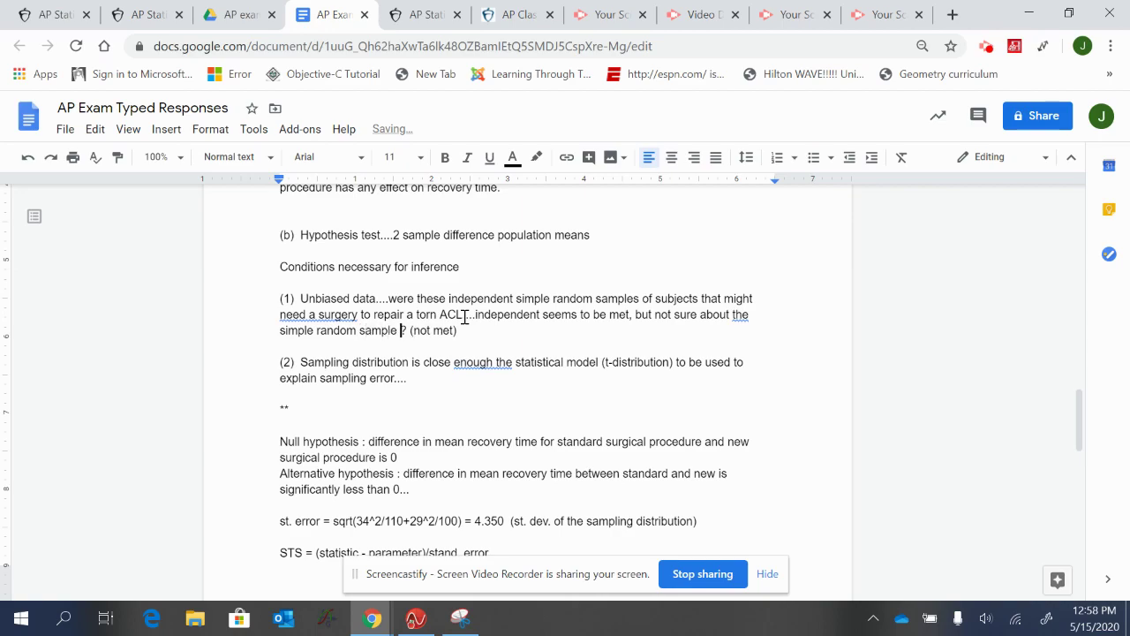
pyautogui.write('of all ')
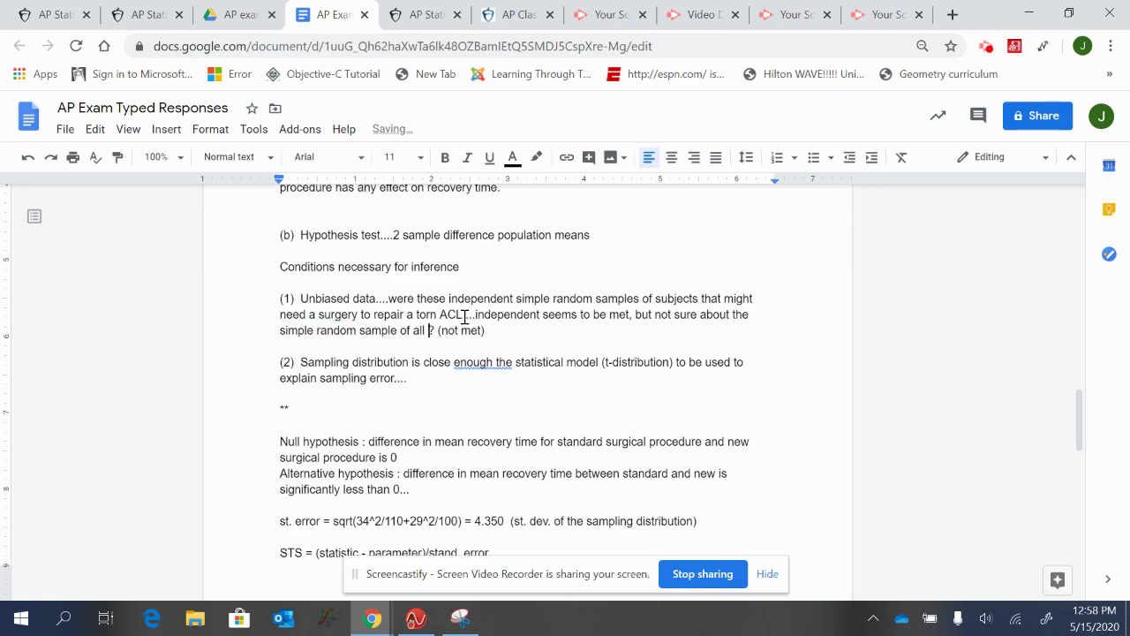
pyautogui.write('subjects that ')
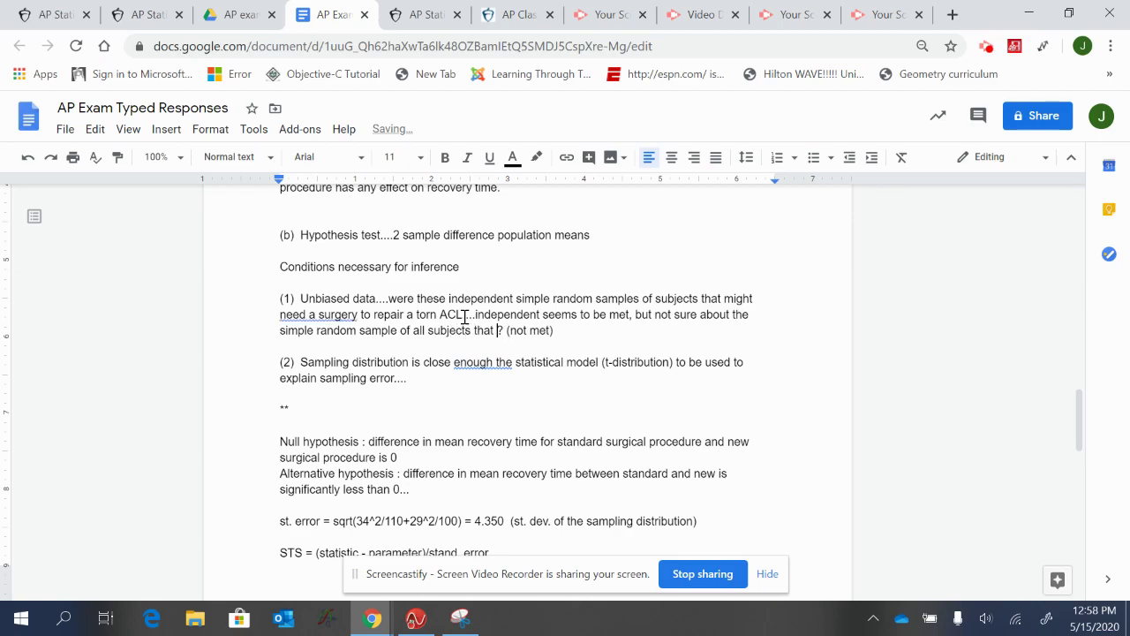
pyautogui.write('tor')
pyautogui.write('e their a')
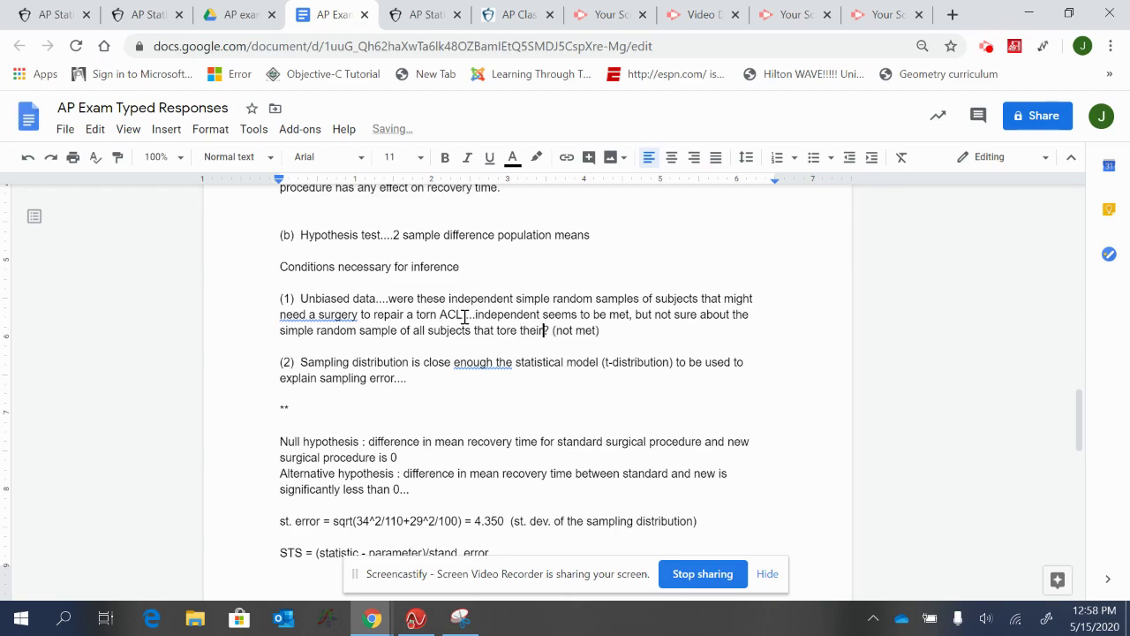
pyautogui.press('BackSpace')
pyautogui.write('ACL')
# - Remove the question mark after the condition (1) remark and end it with "(not met)"
pyautogui.press('Delete')
pyautogui.press('Delete')
pyautogui.press('Delete')
pyautogui.press('Delete')
pyautogui.press('Delete')
pyautogui.press('Delete')
pyautogui.press('Delete')
pyautogui.press('Delete')
pyautogui.press('Delete')
pyautogui.press('Delete')
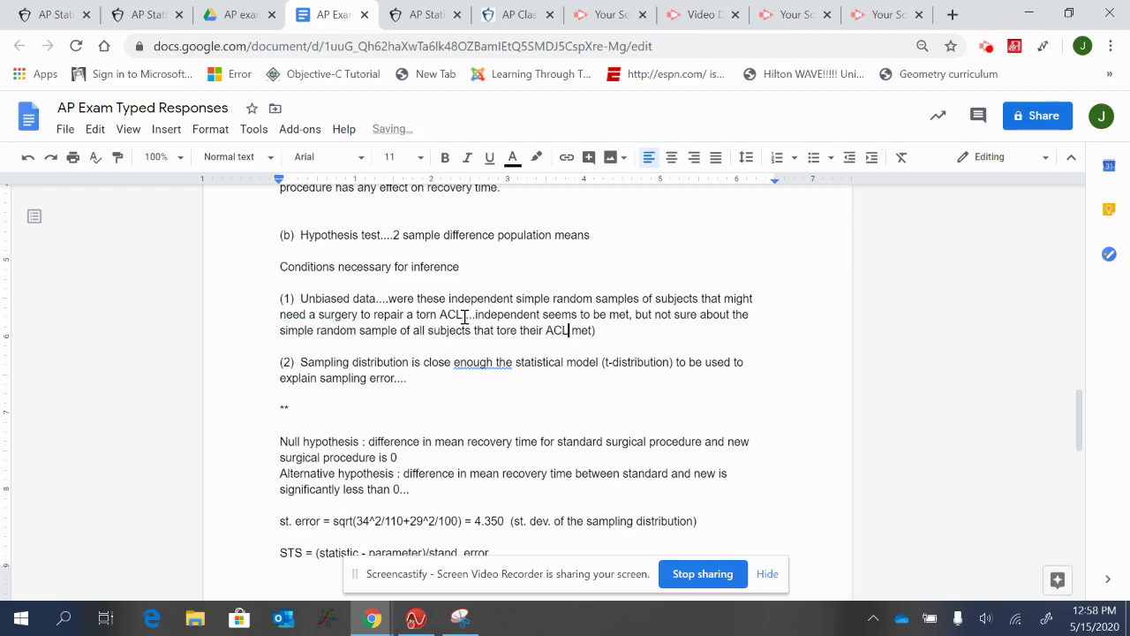
pyautogui.press('BackSpace')
pyautogui.write('(')
pyautogui.press('BackSpace')
pyautogui.write('L (not met')
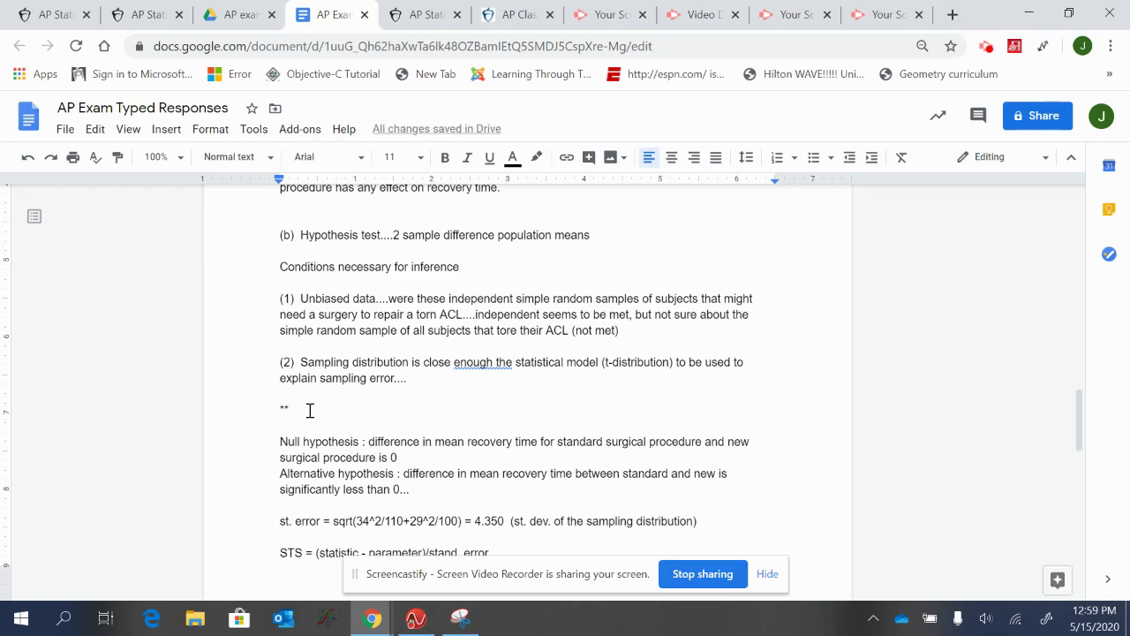
# - Replace the "**" line with "**both samples were far above the 30...so central limit theorem" directly under condition (2)
pyautogui.press('BackSpace')
pyautogui.press('BackSpace')
pyautogui.press('BackSpace')
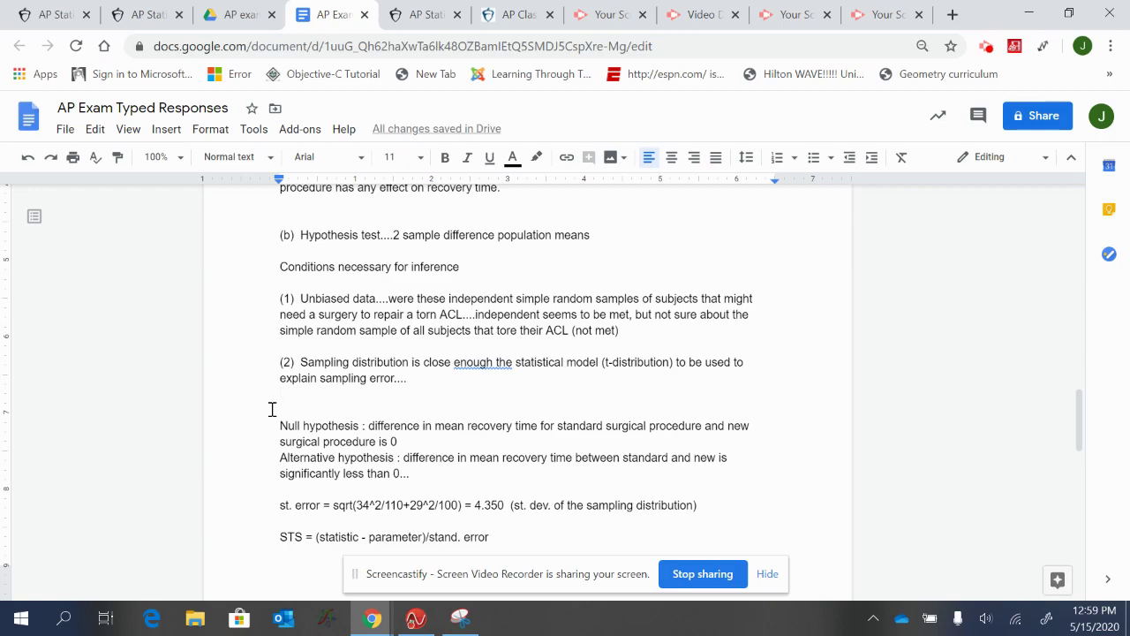
pyautogui.write('**both sampl')
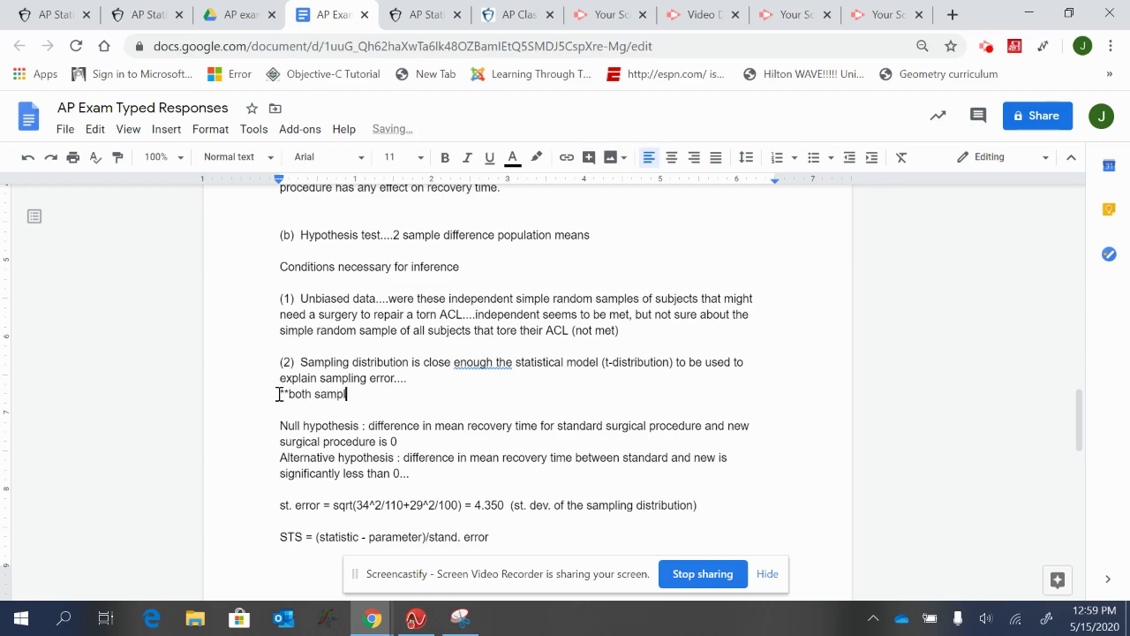
pyautogui.write('es were far above the 30...so ')
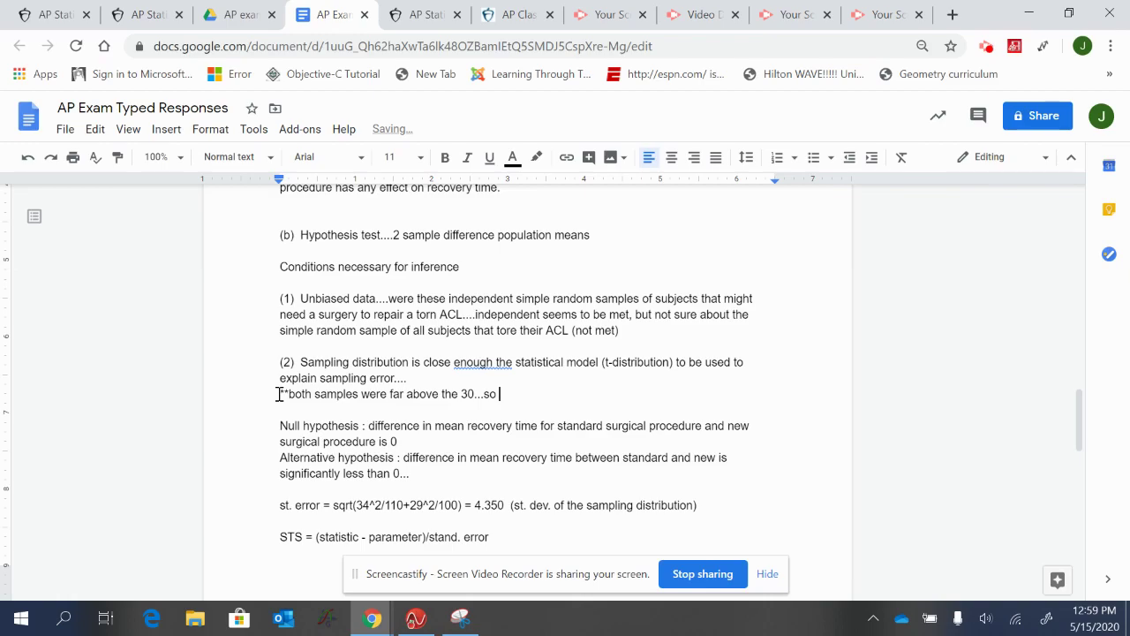
pyautogui.write('central limit theore')
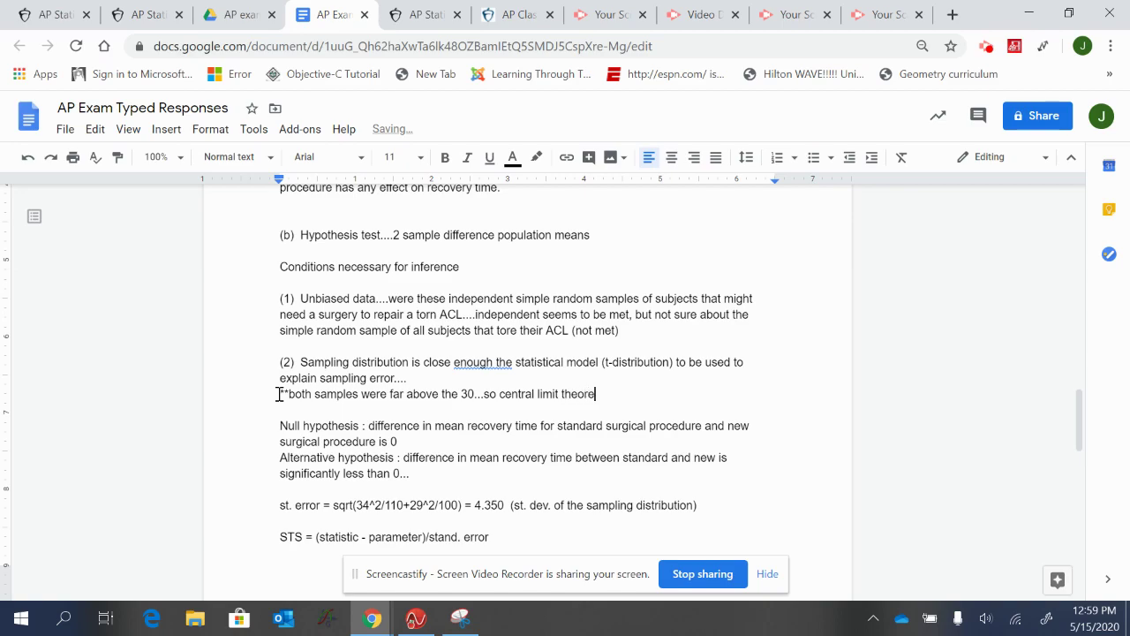
# - Complete the condition (2) note with "has kicked in and will make the sampling distribution close enough to the t-distribution"
pyautogui.write('m has')
pyautogui.press('BackSpace')
pyautogui.press('BackSpace')
pyautogui.press('BackSpace')
pyautogui.write('has kicked in and will make the samp')
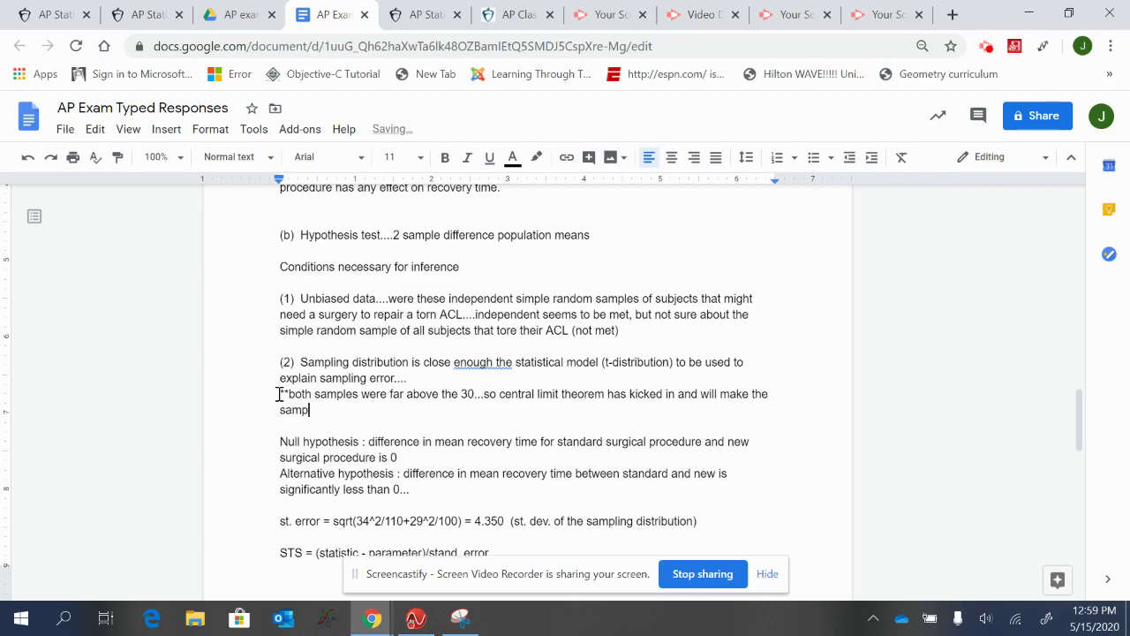
pyautogui.write('ling distribution o')
pyautogui.write('lose enough to the')
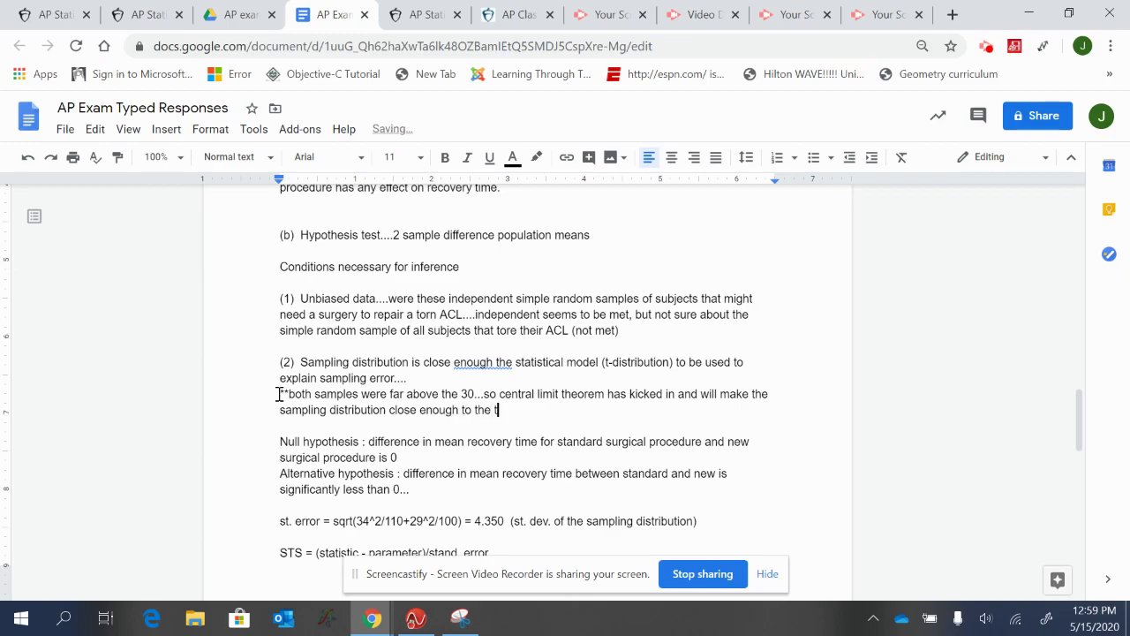
pyautogui.write(' t-distribution')
# - Review the part (b) hypotheses, test statistic and p-value conclusion, and highlight part (a)'s three experiment design ideas
pyautogui.scroll(-1, 280, 393)
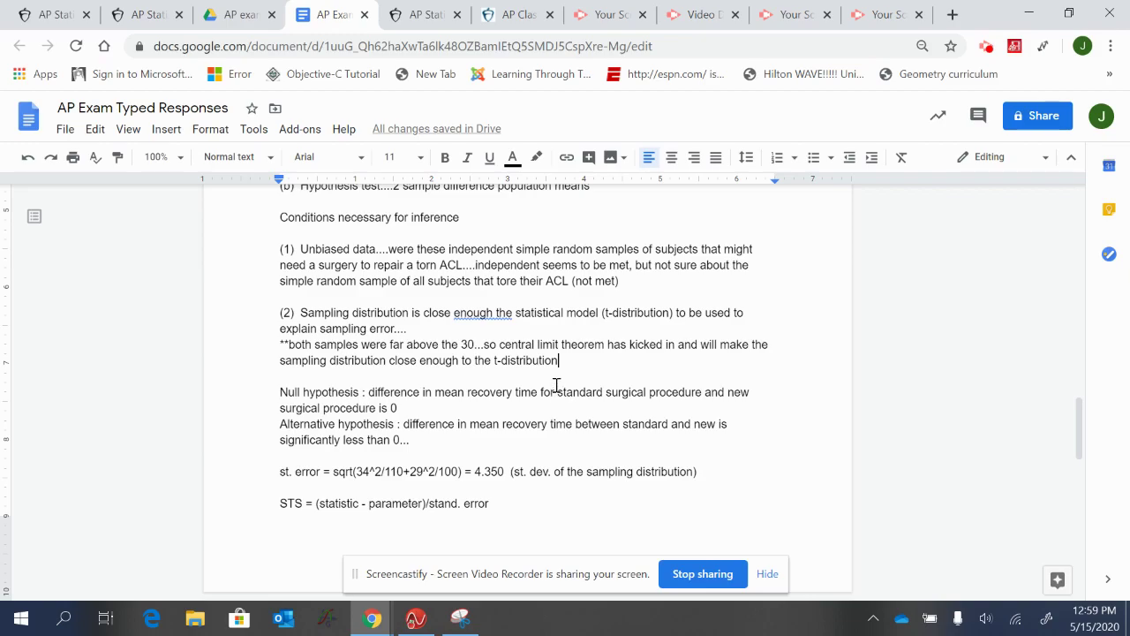
pyautogui.scroll(-2, 556, 354)
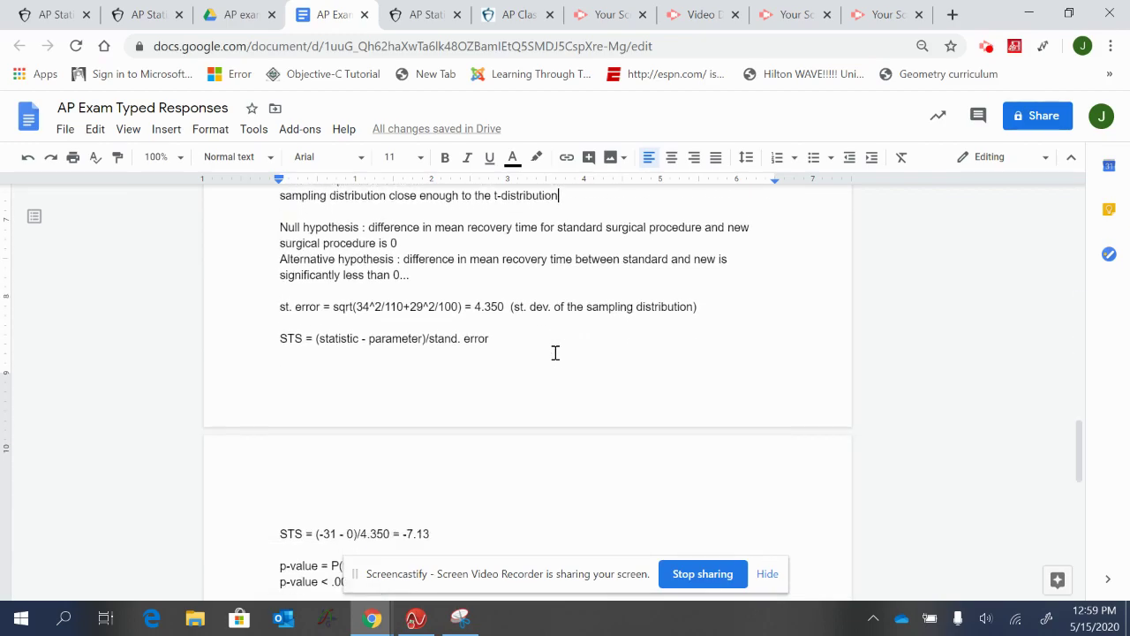
pyautogui.scroll(-4, 556, 352)
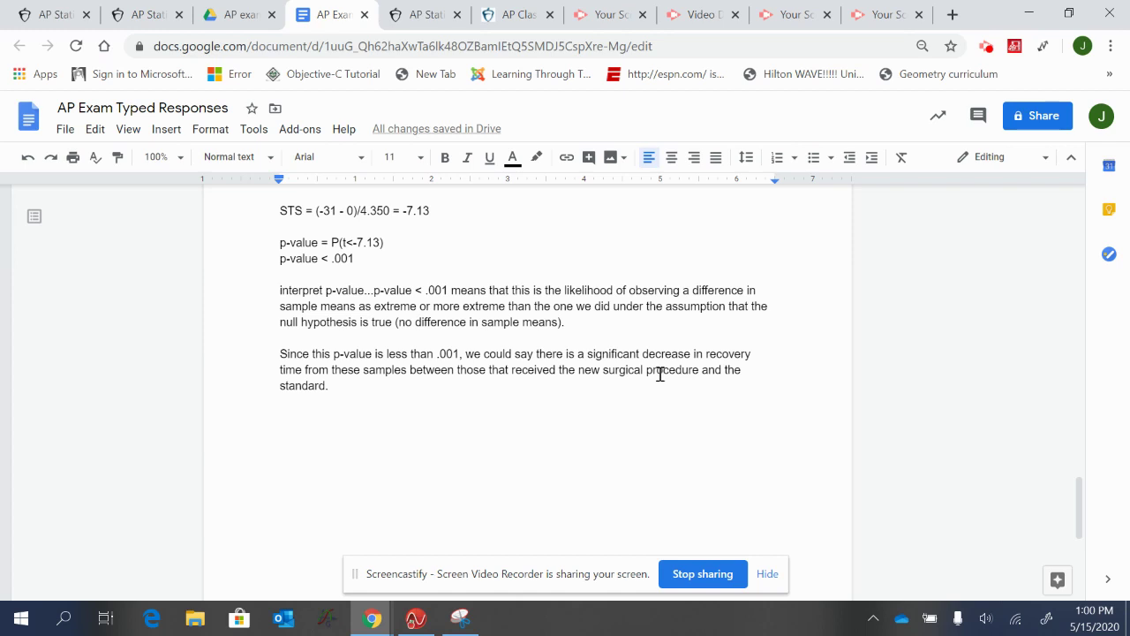
pyautogui.scroll(10, 660, 373)
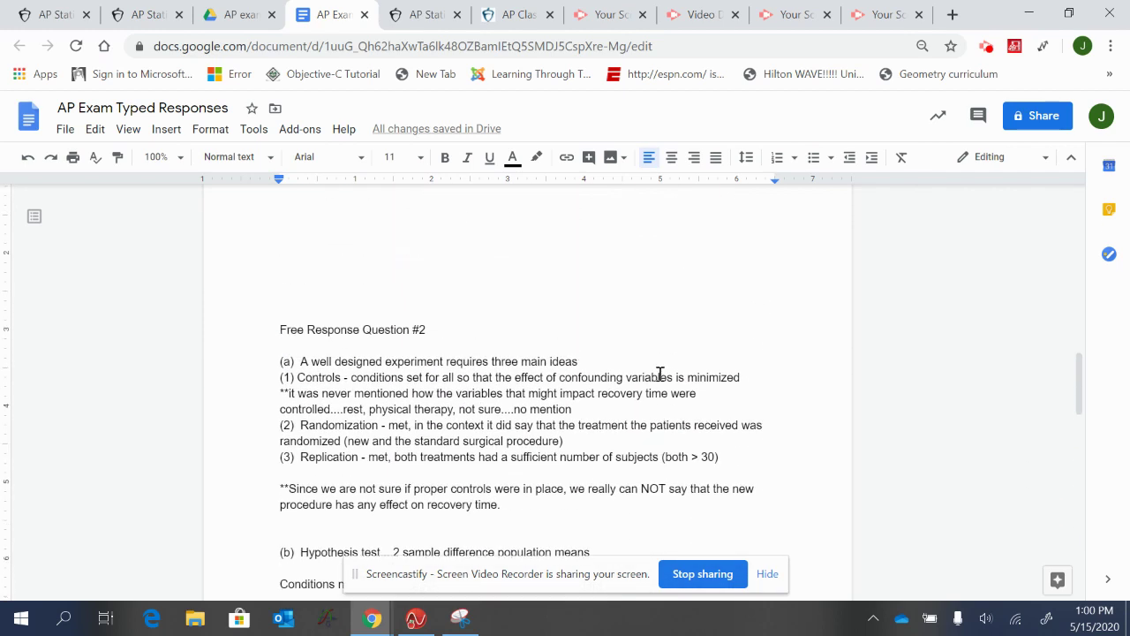
pyautogui.scroll(1, 660, 373)
pyautogui.scroll(-3, 659, 373)
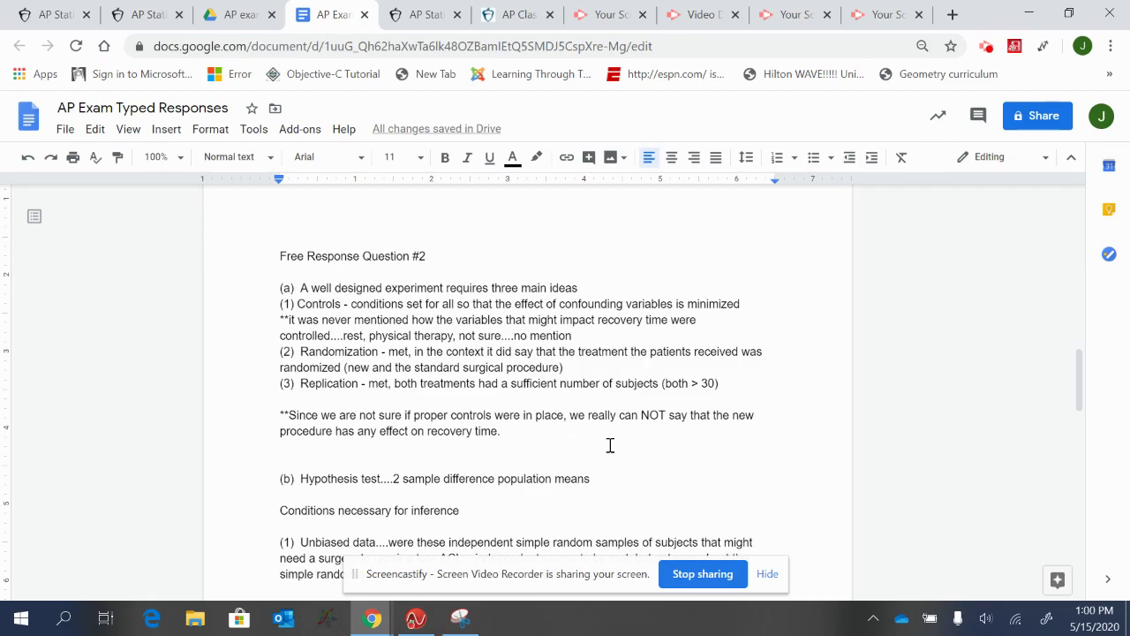
pyautogui.scroll(-1, 695, 451)
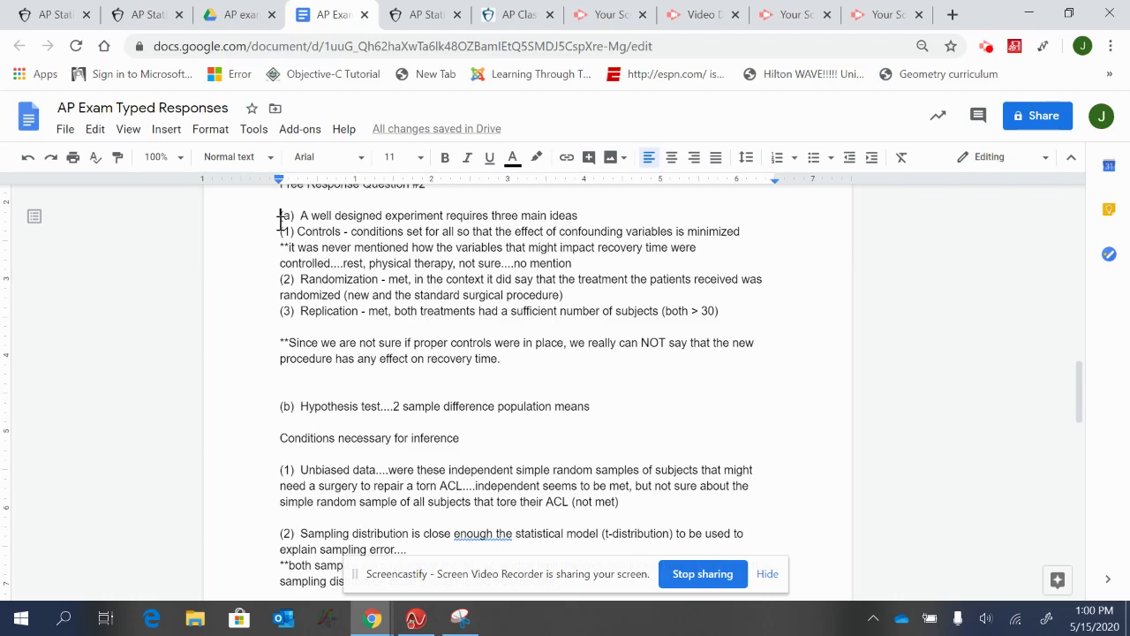
pyautogui.moveTo(280, 216); pyautogui.dragTo(739, 315)
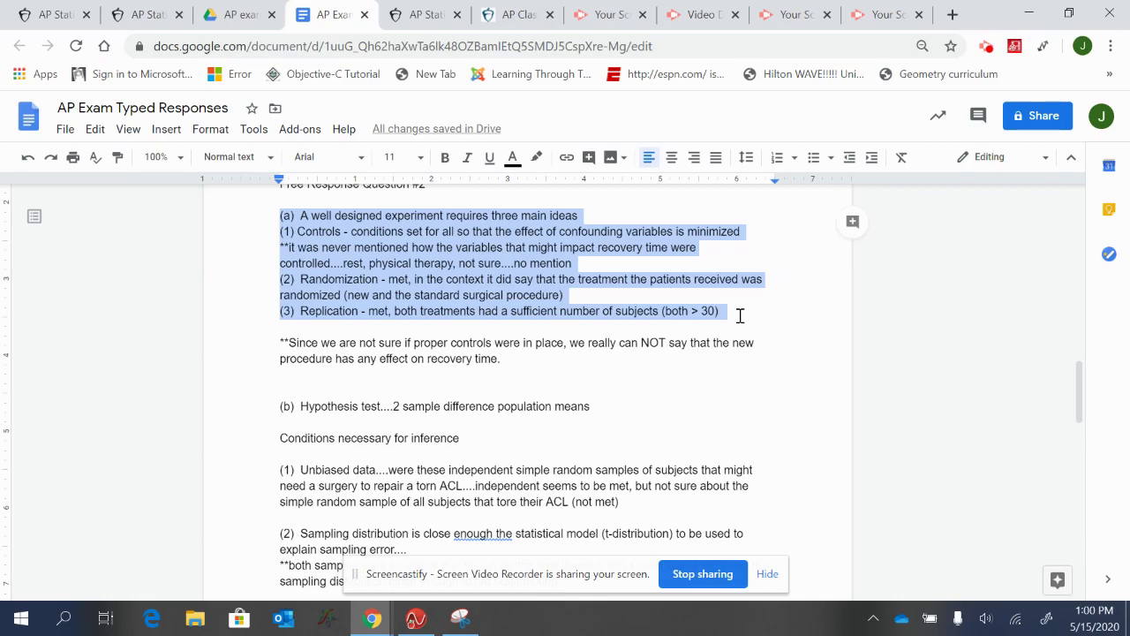